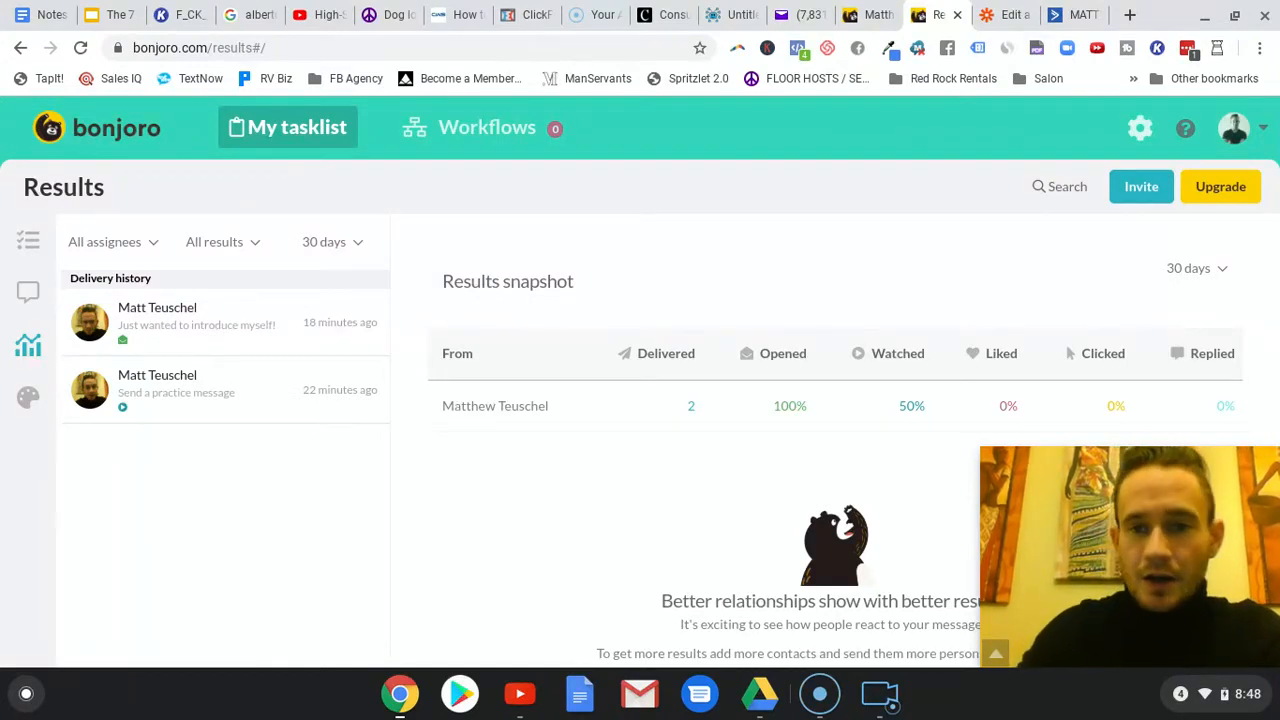
- Switch to Yahoo Mail and open the received Bonjoro video email to review its message, video preview and footer
{"action": "left_click", "coordinate": [806, 18]}
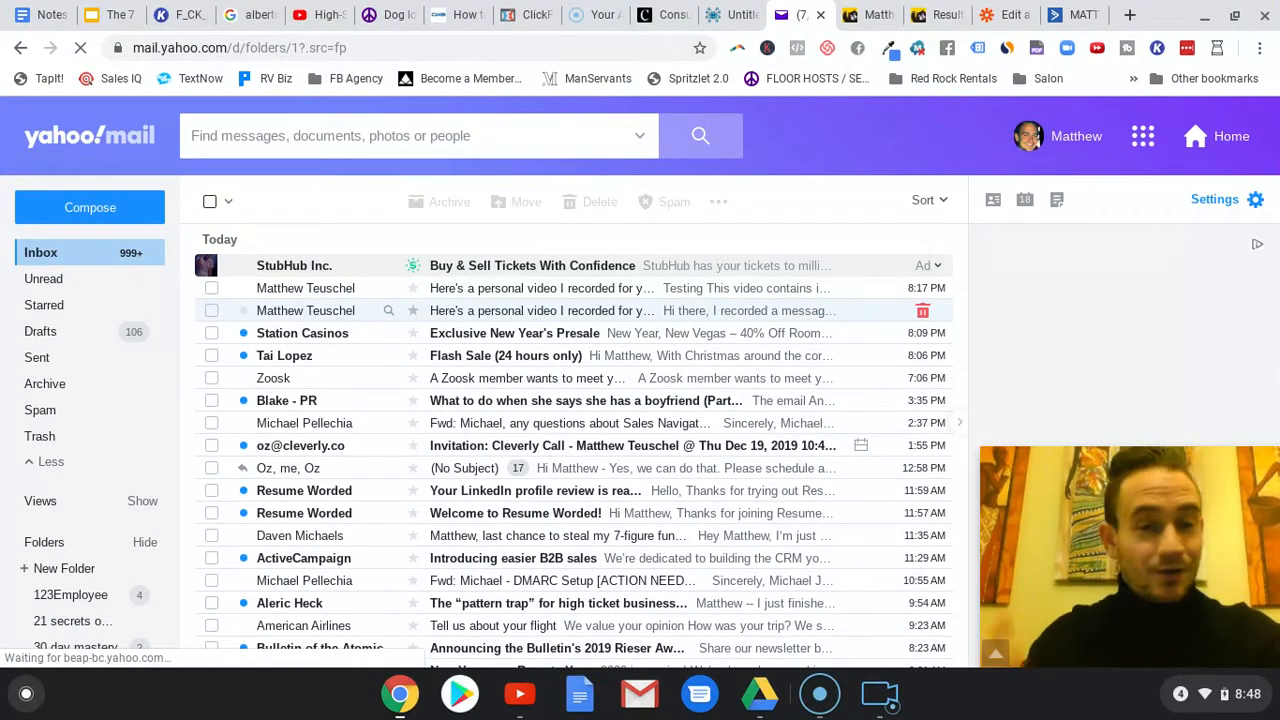
{"action": "left_click", "coordinate": [534, 314]}
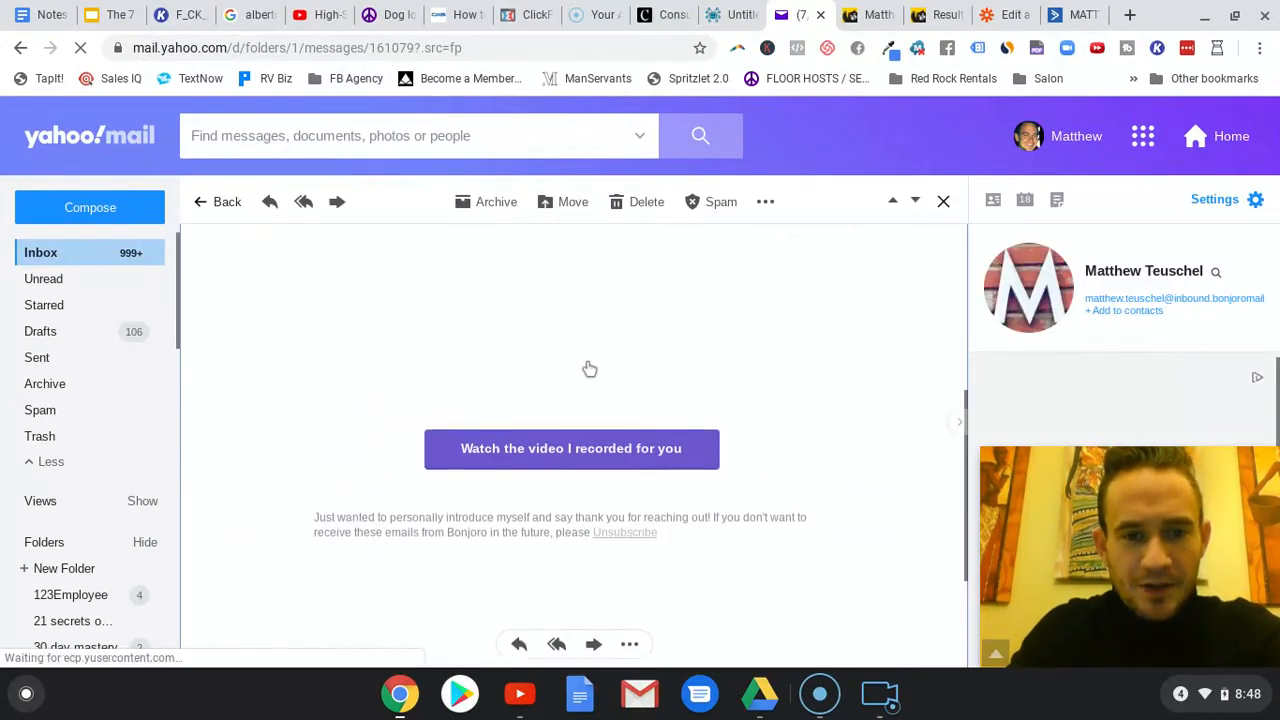
{"action": "scroll", "coordinate": [657, 362], "scroll_direction": "up", "scroll_amount": 1}
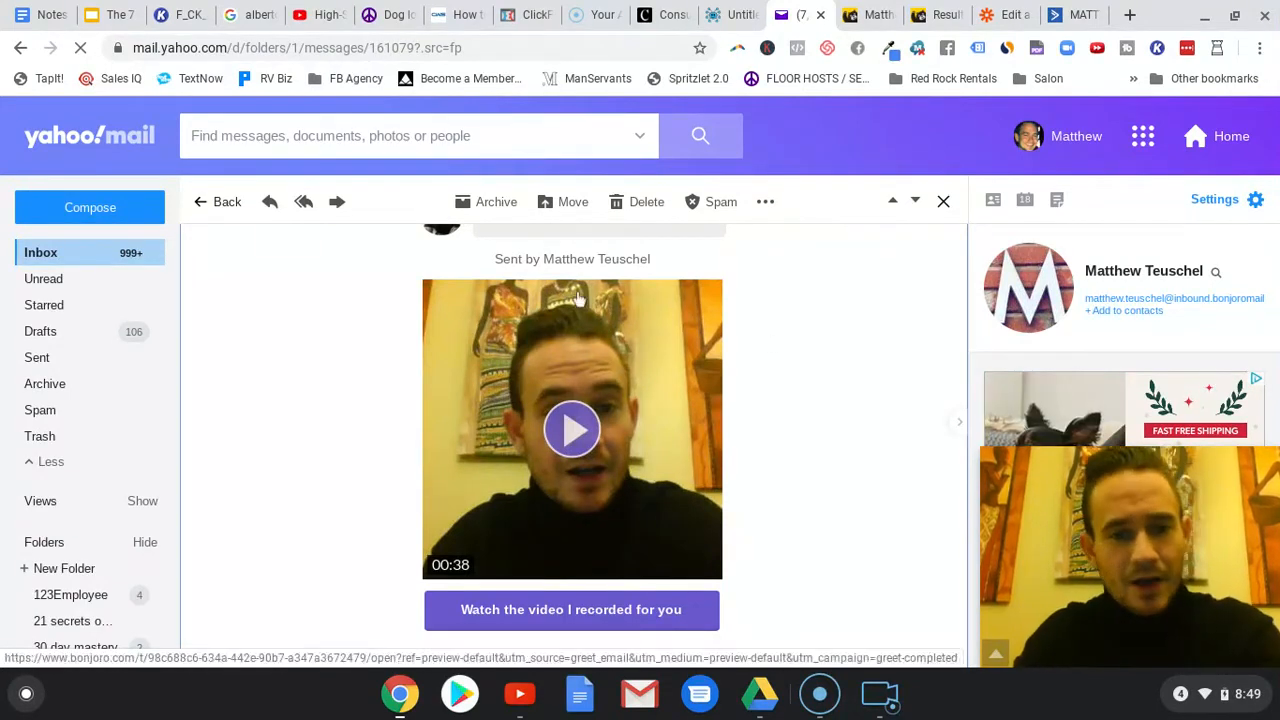
{"action": "scroll", "coordinate": [620, 350], "scroll_direction": "up", "scroll_amount": 3}
{"action": "scroll", "coordinate": [590, 390], "scroll_direction": "down", "scroll_amount": 1}
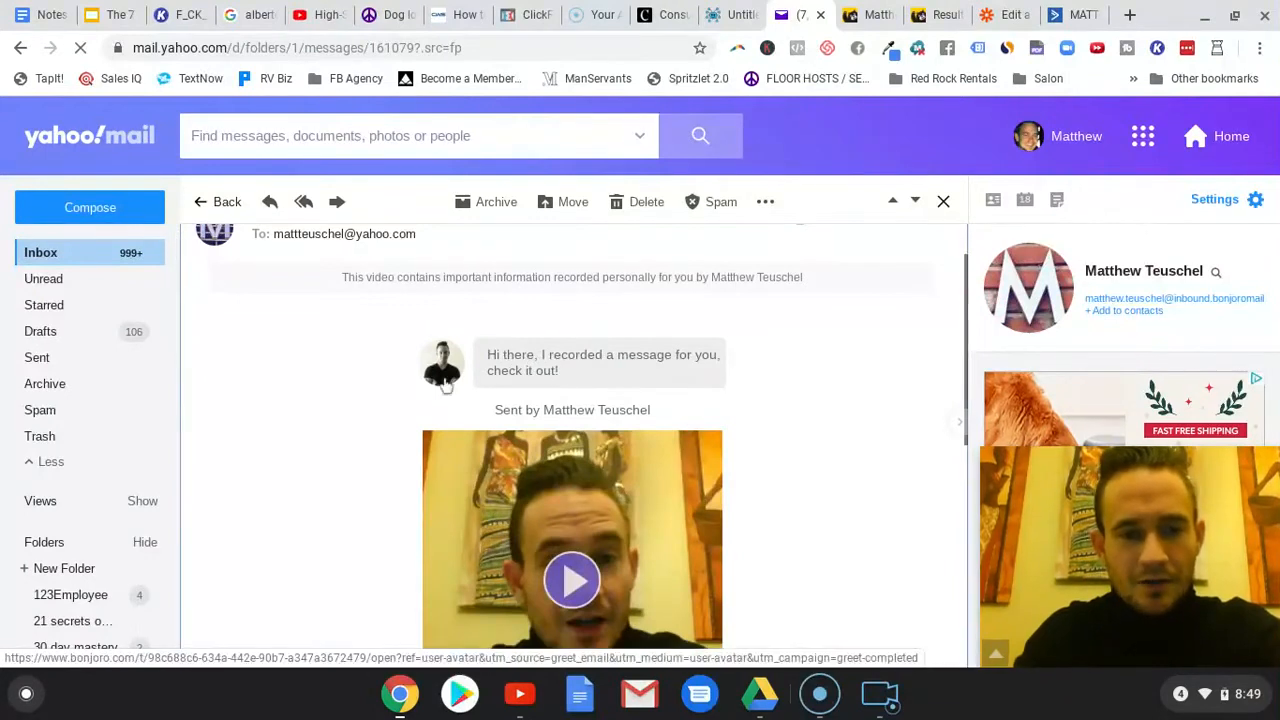
{"action": "scroll", "coordinate": [760, 360], "scroll_direction": "down", "scroll_amount": 5}
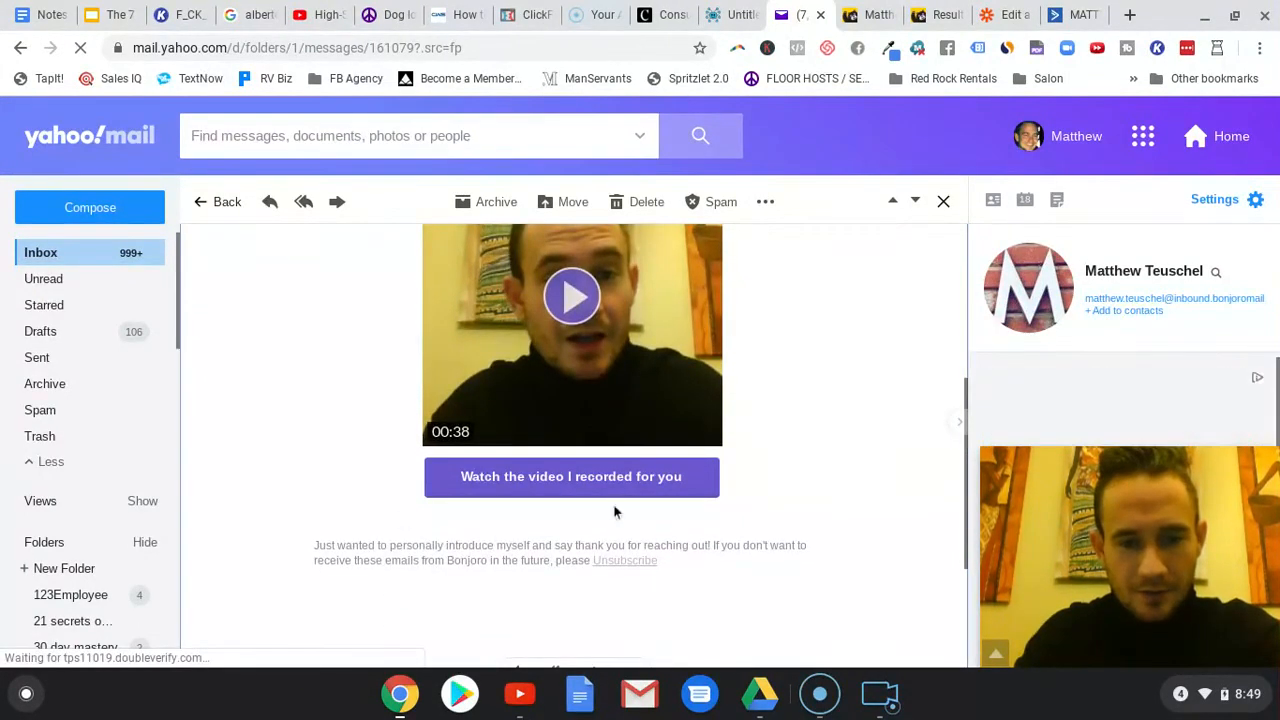
- Open the recorded video's page from the email and close the extra Bonjoro message tabs after viewing it
{"action": "left_click", "coordinate": [614, 480]}
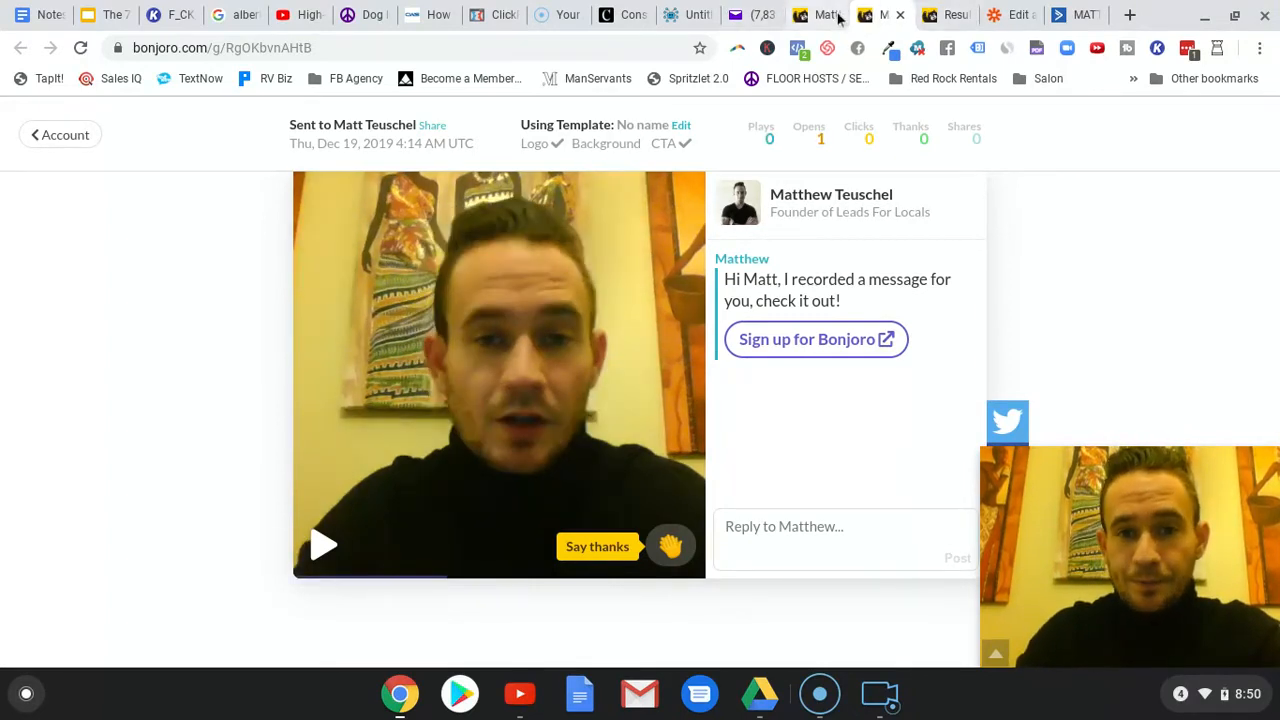
{"action": "left_click", "coordinate": [836, 16]}
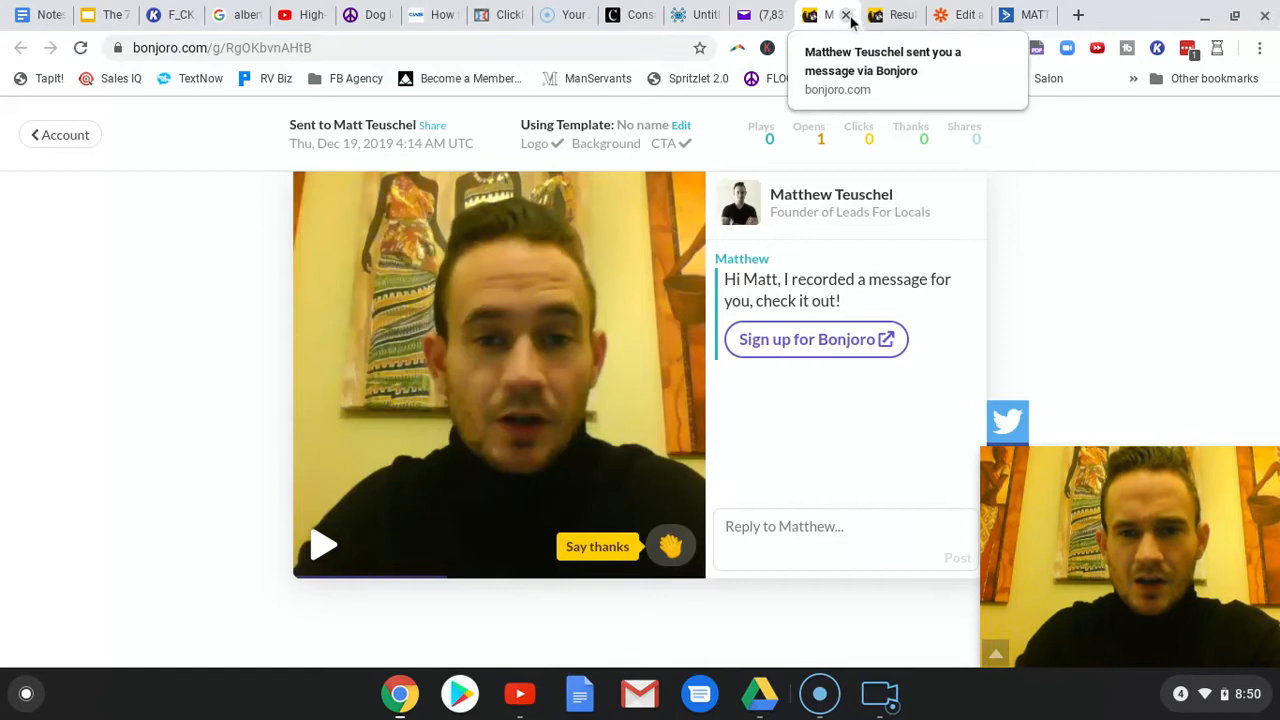
{"action": "left_click", "coordinate": [845, 15]}
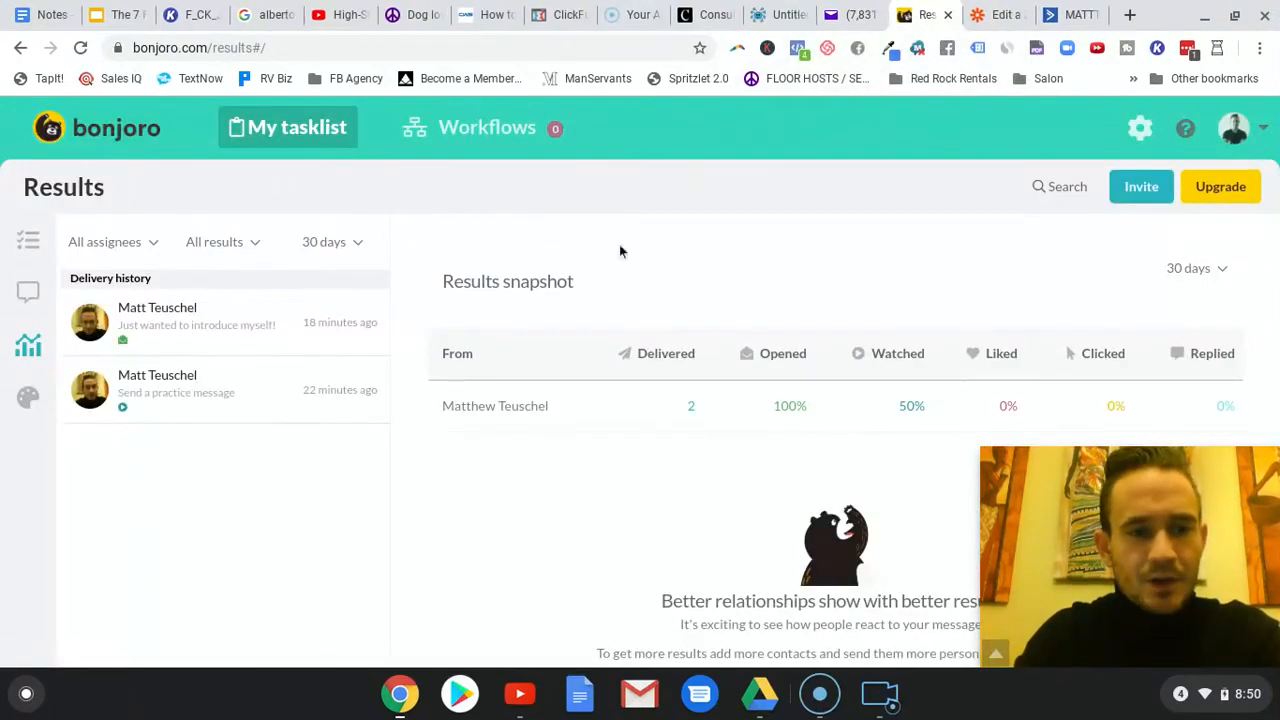
- Start a new Bonjoro message to a single contact from the task list and enter the recipient's email address
{"action": "left_click", "coordinate": [30, 242]}
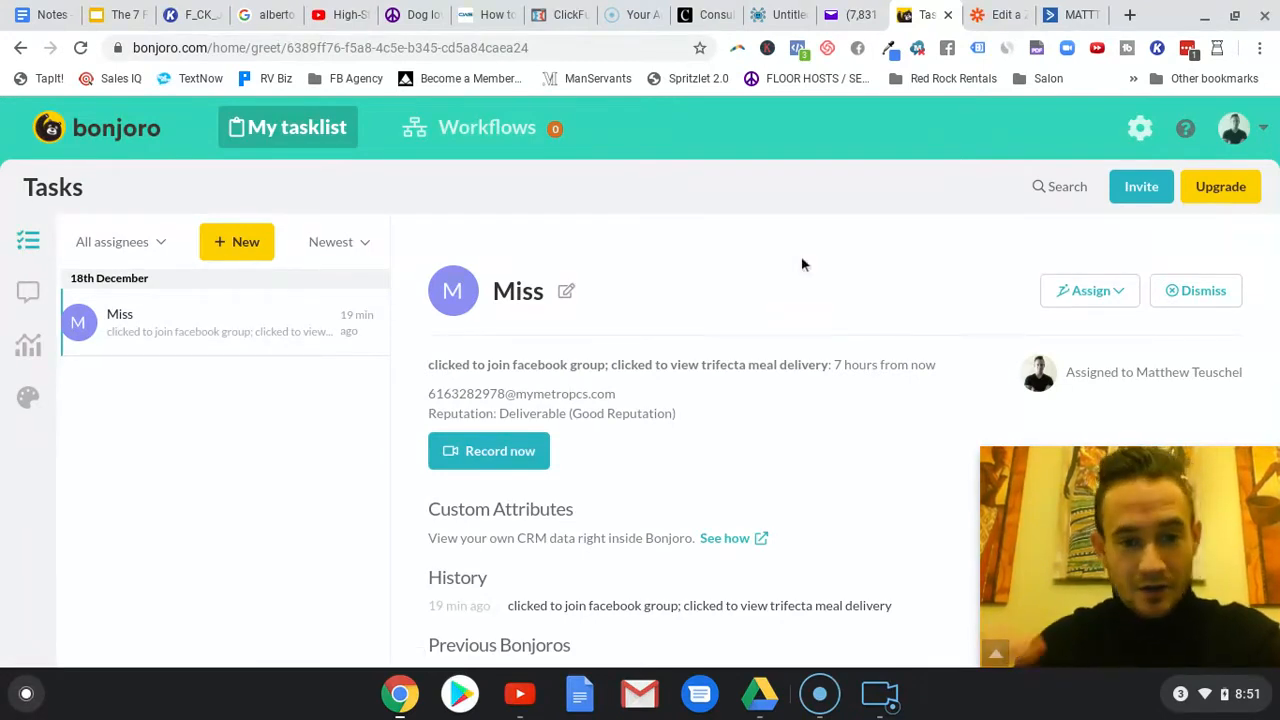
{"action": "left_click", "coordinate": [250, 244]}
{"action": "left_click", "coordinate": [240, 292]}
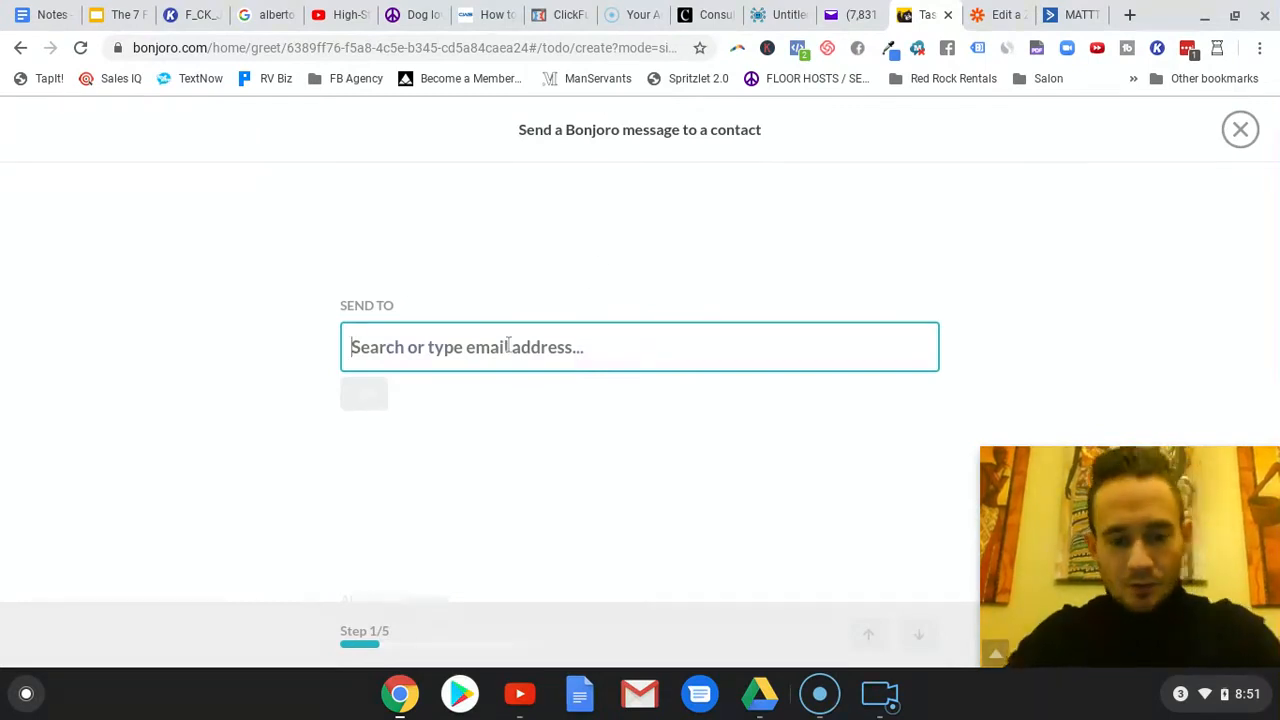
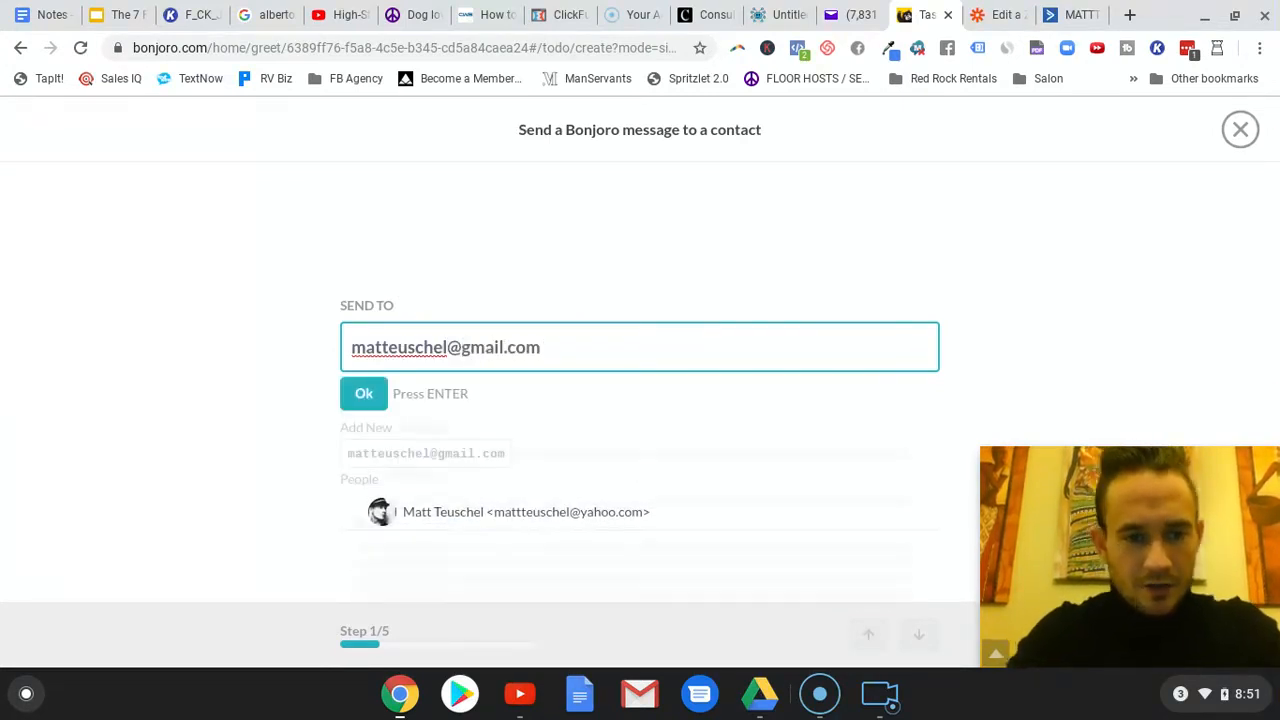
{"action": "left_click", "coordinate": [379, 400]}
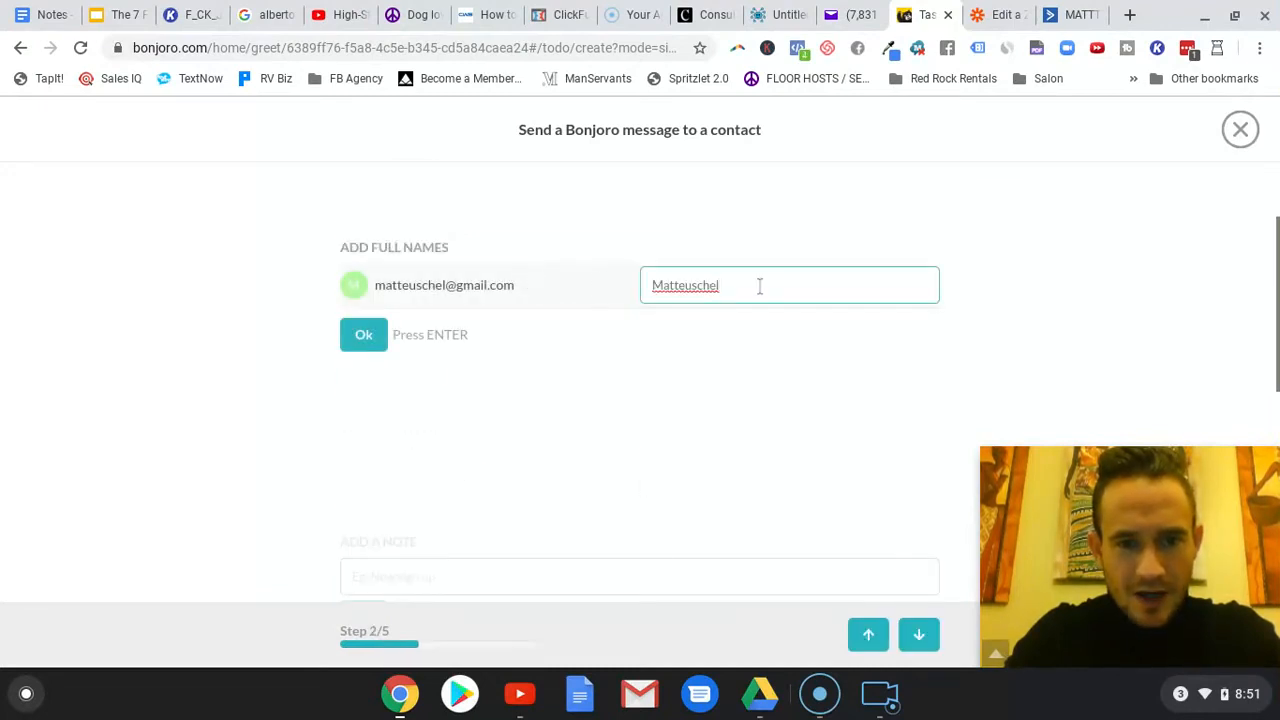
- Replace the suggested recipient name with the contact's full name
{"action": "double_click", "coordinate": [760, 286]}
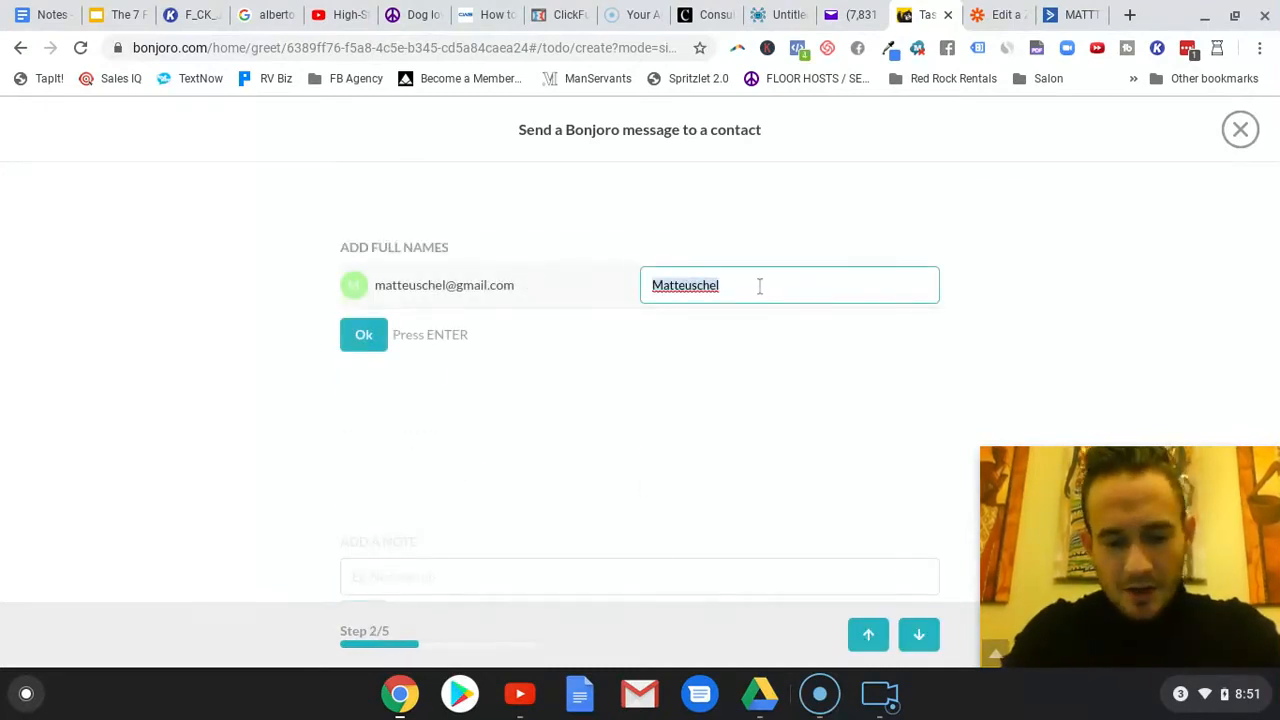
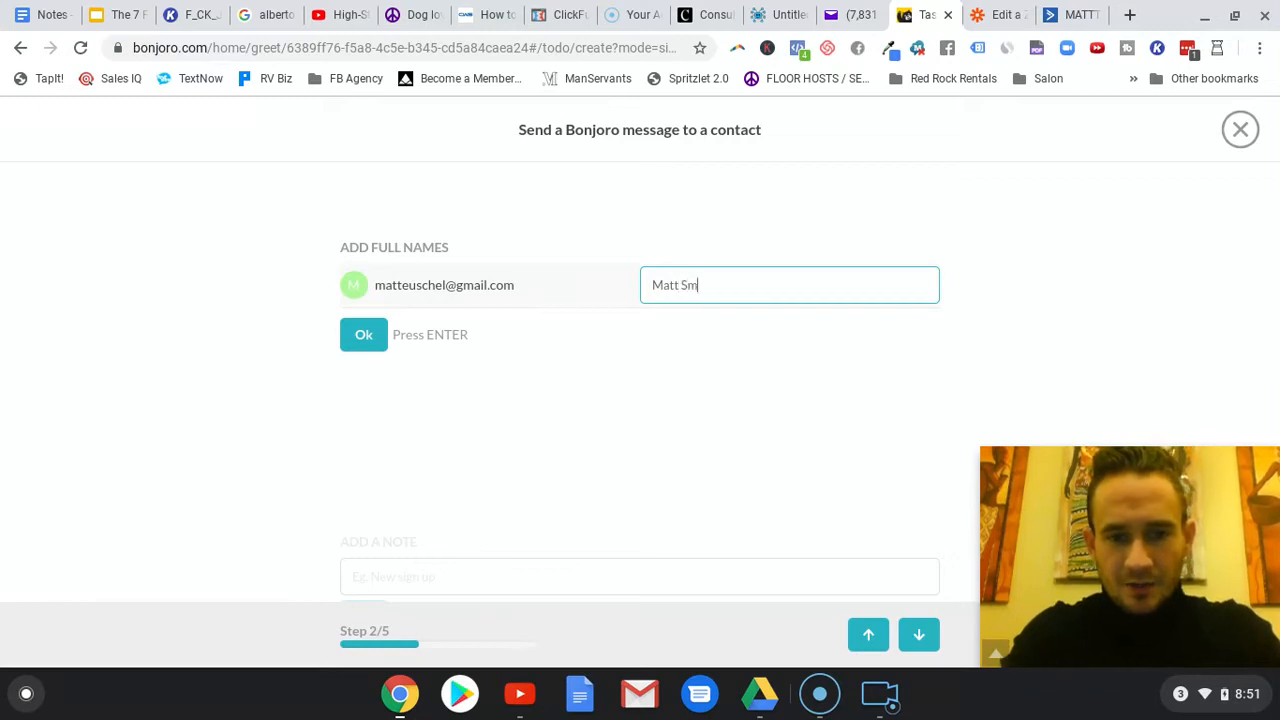
{"action": "key", "text": "Return"}
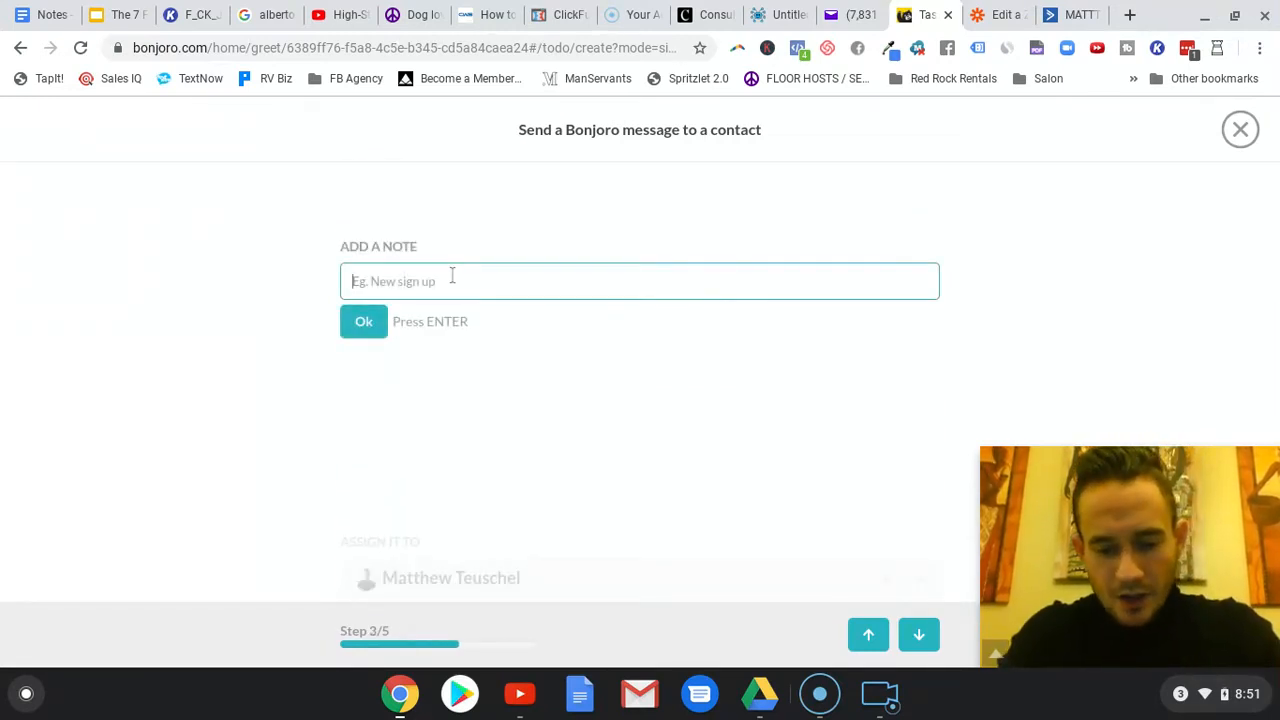
- Add the note "Great meeting you at the event the other night!" and create the task with the default assignee
{"action": "type", "text": "Great meeting you"}
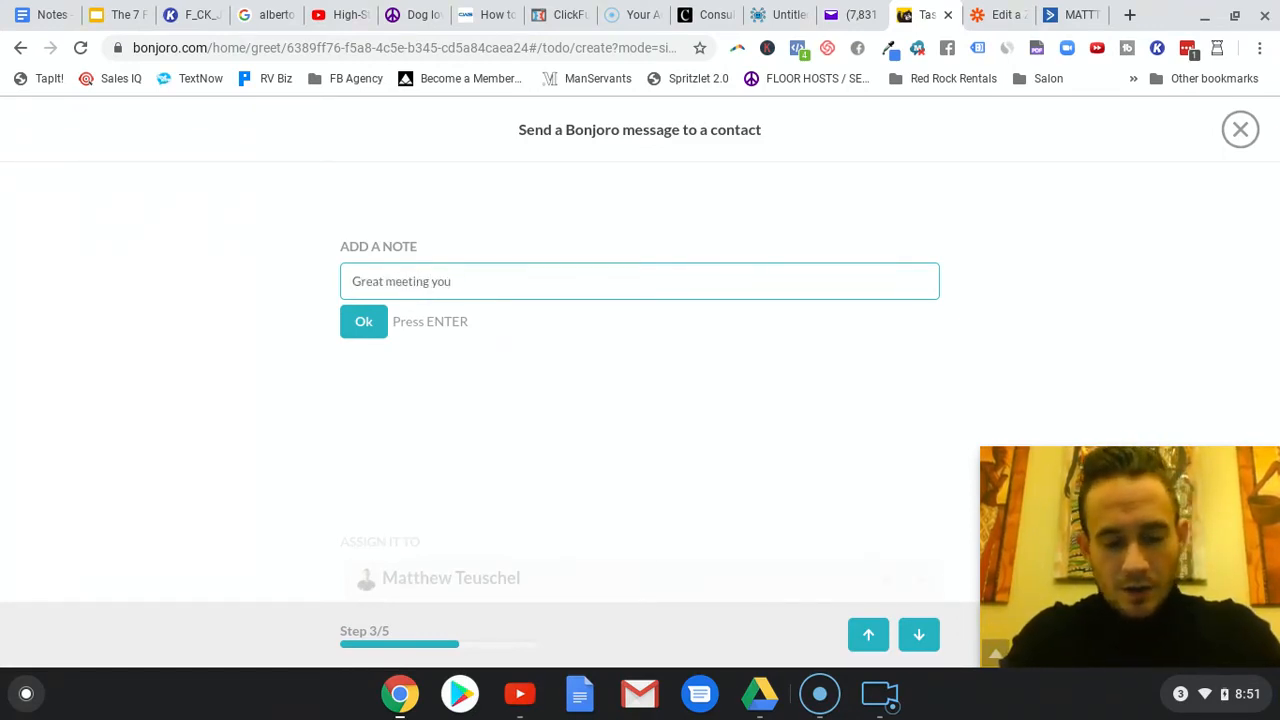
{"action": "type", "text": " at the ven"}
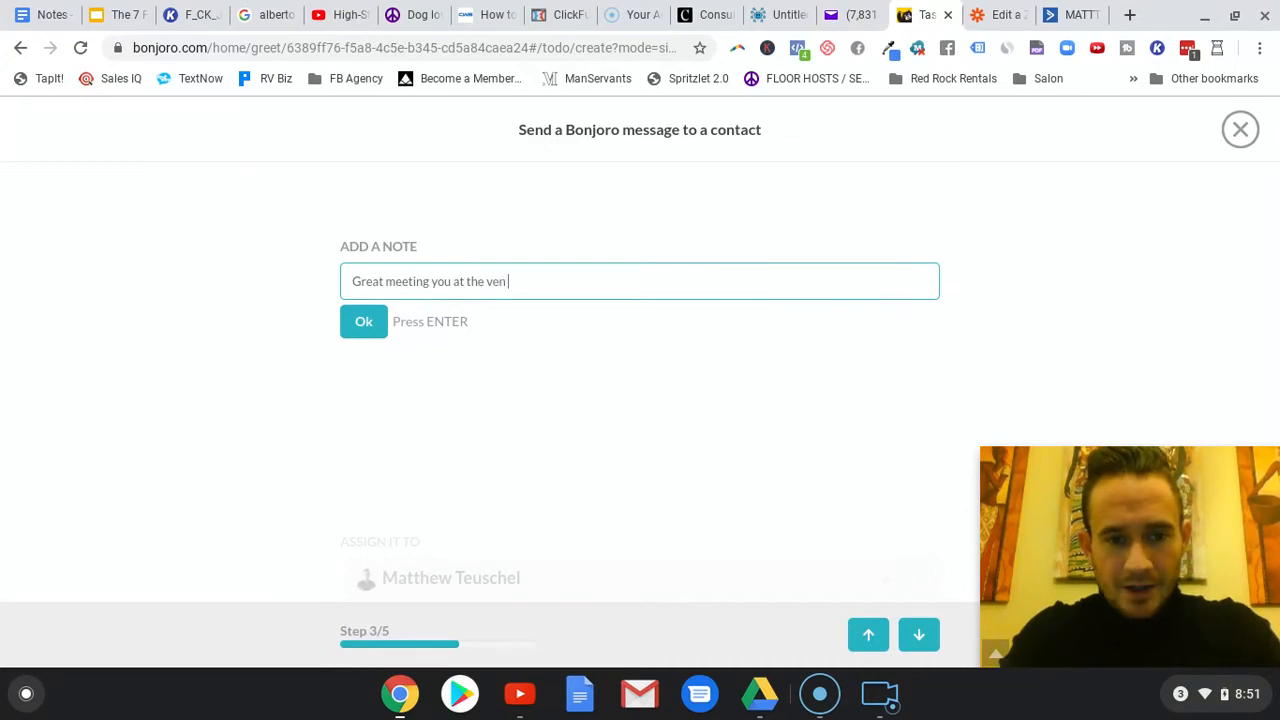
{"action": "key", "text": "BackSpace"}
{"action": "key", "text": "BackSpace"}
{"action": "key", "text": "BackSpace"}
{"action": "type", "text": "event the other night!"}
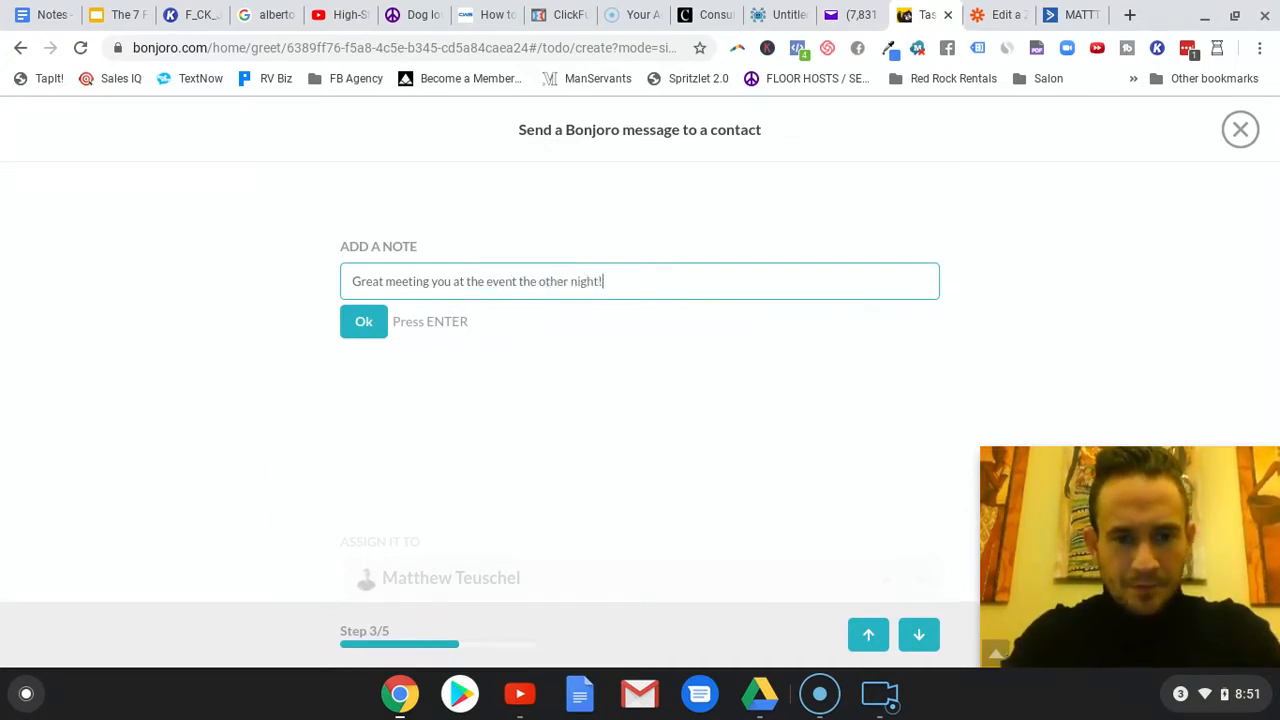
{"action": "key", "text": "Return"}
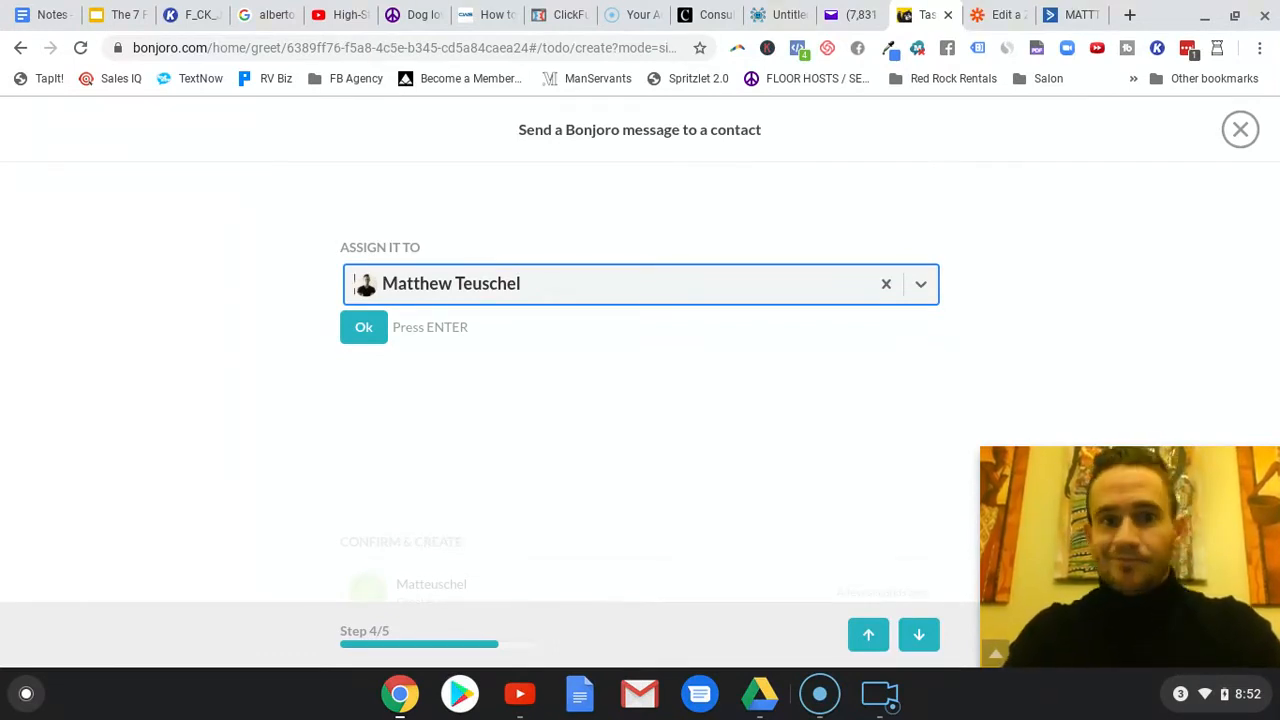
{"action": "key", "text": "Return"}
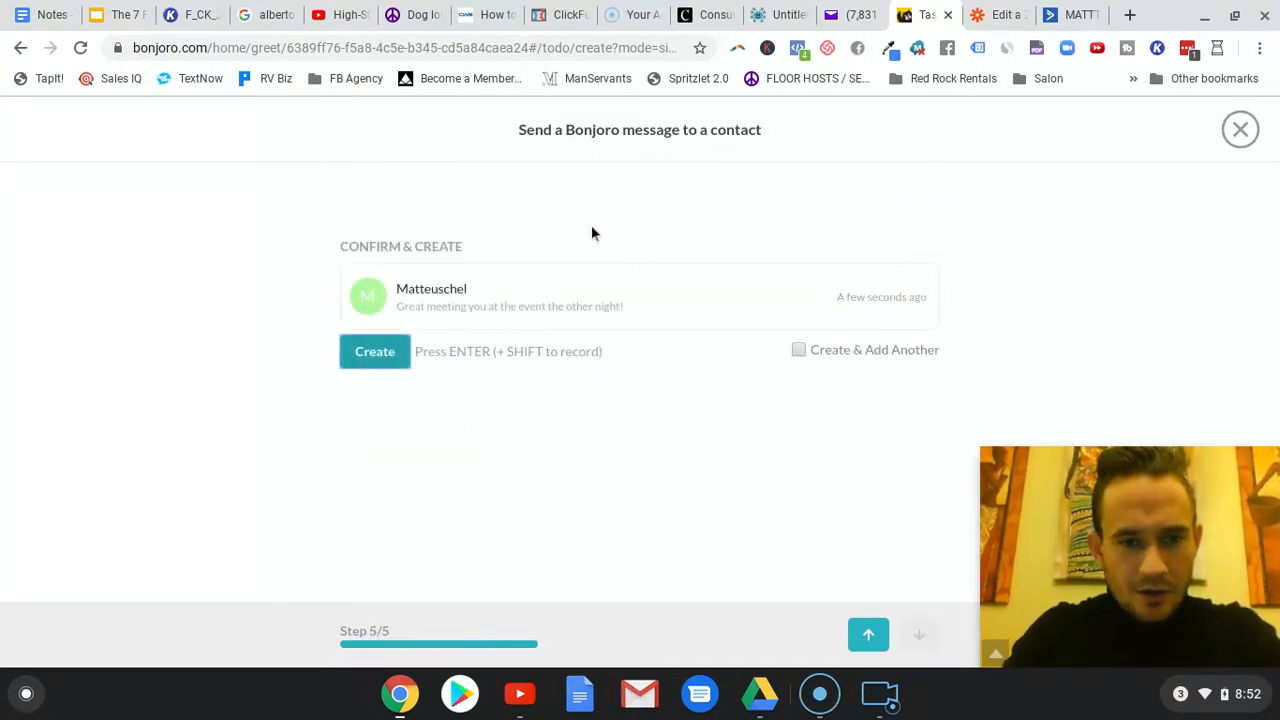
{"action": "key", "text": "Return"}
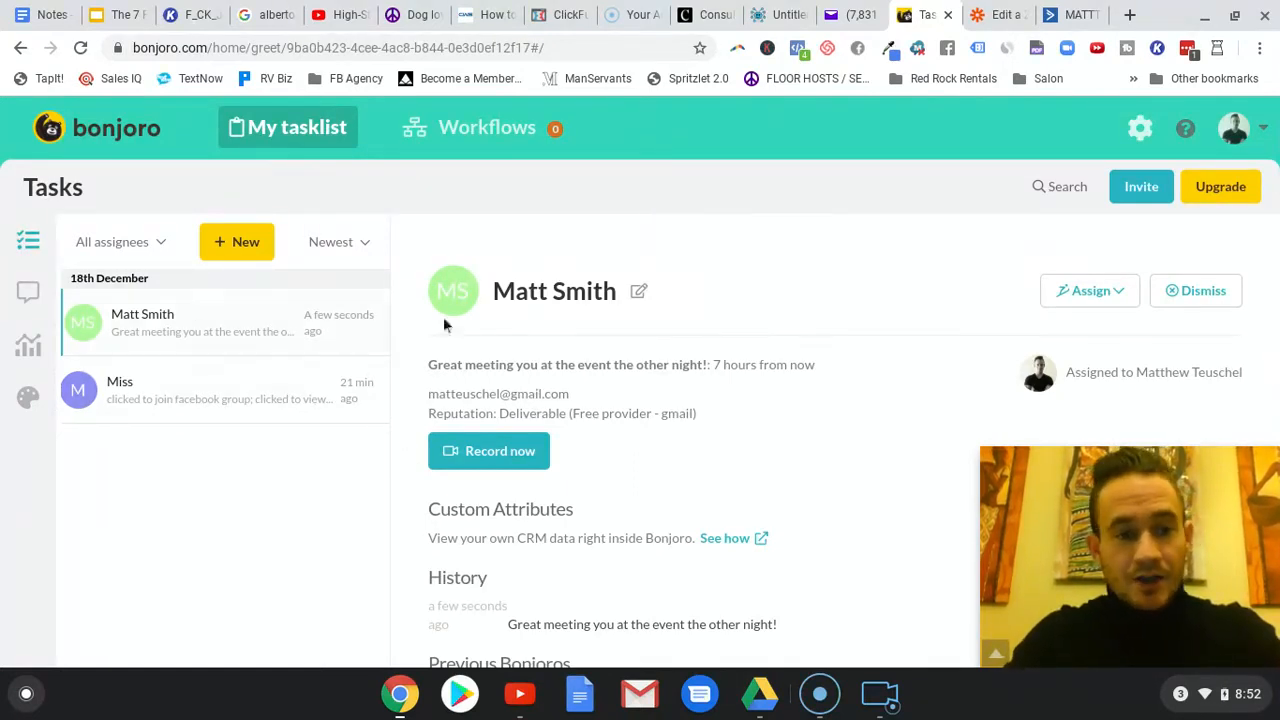
- Record a webcam video about 2 seconds long for the newly created contact task
{"action": "left_click", "coordinate": [517, 452]}
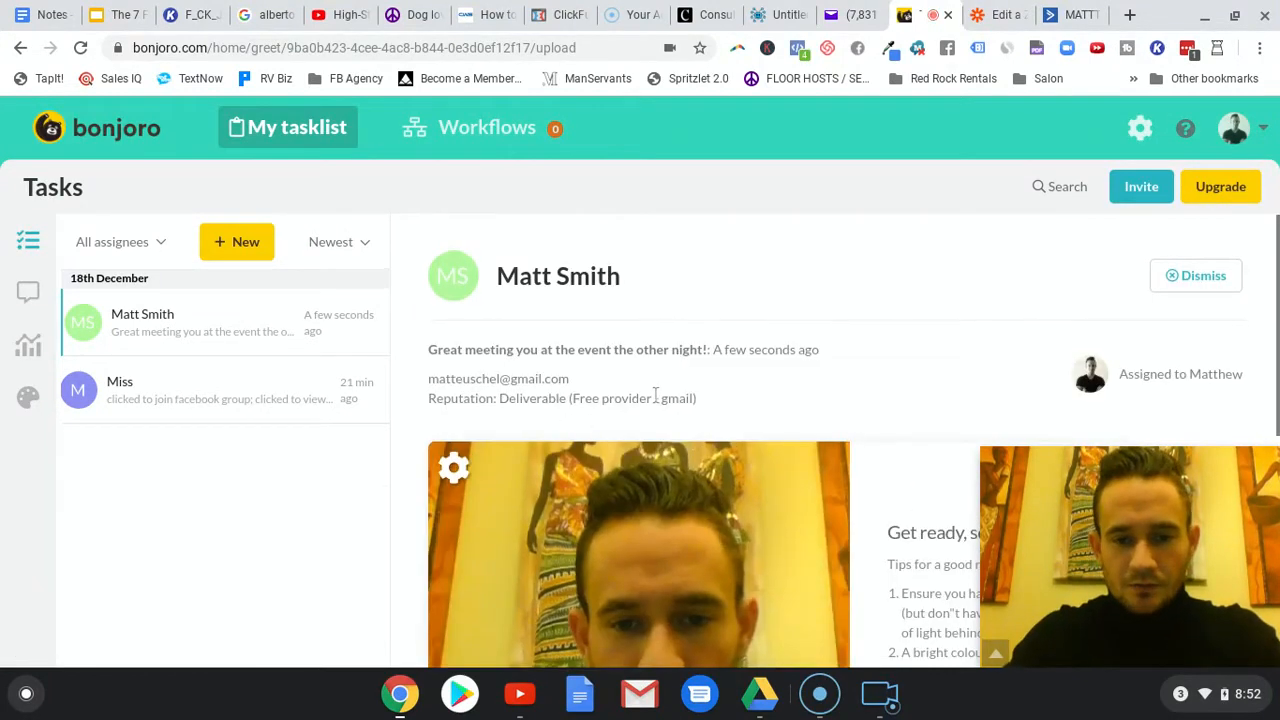
{"action": "scroll", "coordinate": [724, 379], "scroll_direction": "down", "scroll_amount": 5}
{"action": "left_click", "coordinate": [618, 437]}
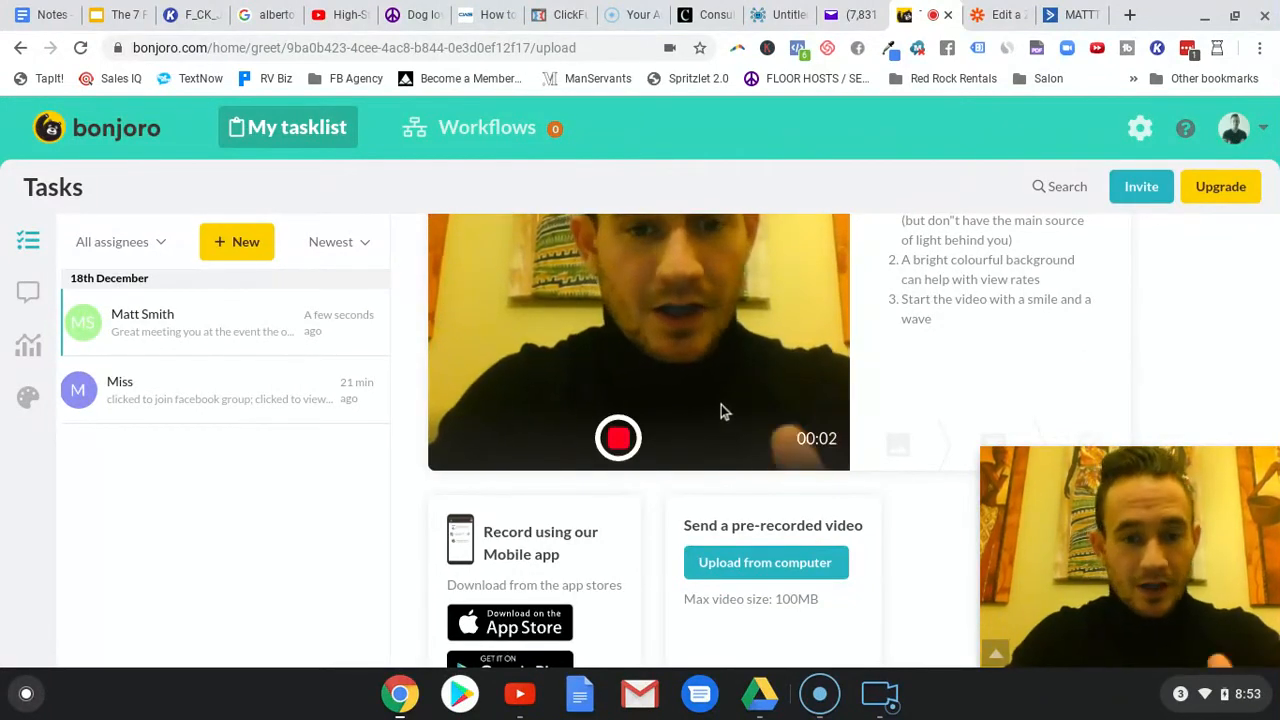
{"action": "left_click", "coordinate": [618, 438]}
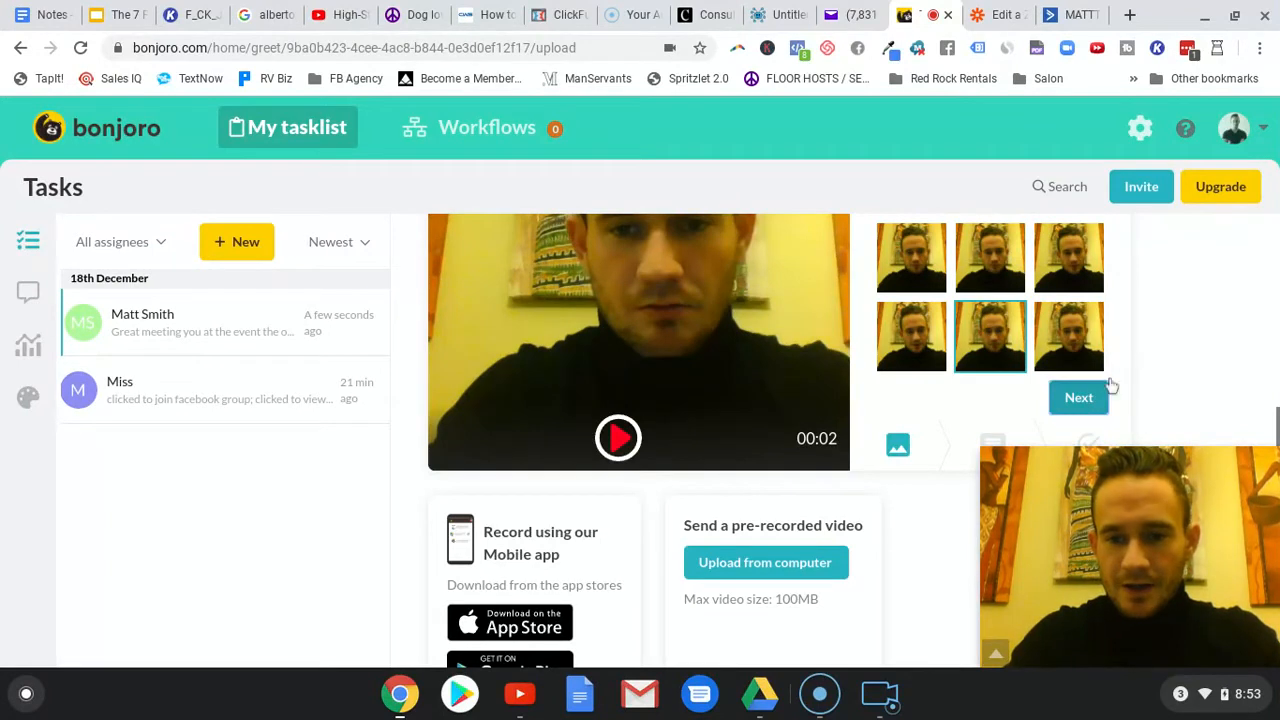
- Accept the preselected thumbnail and default message text, and confirm sending the recorded video
{"action": "left_click", "coordinate": [1098, 393]}
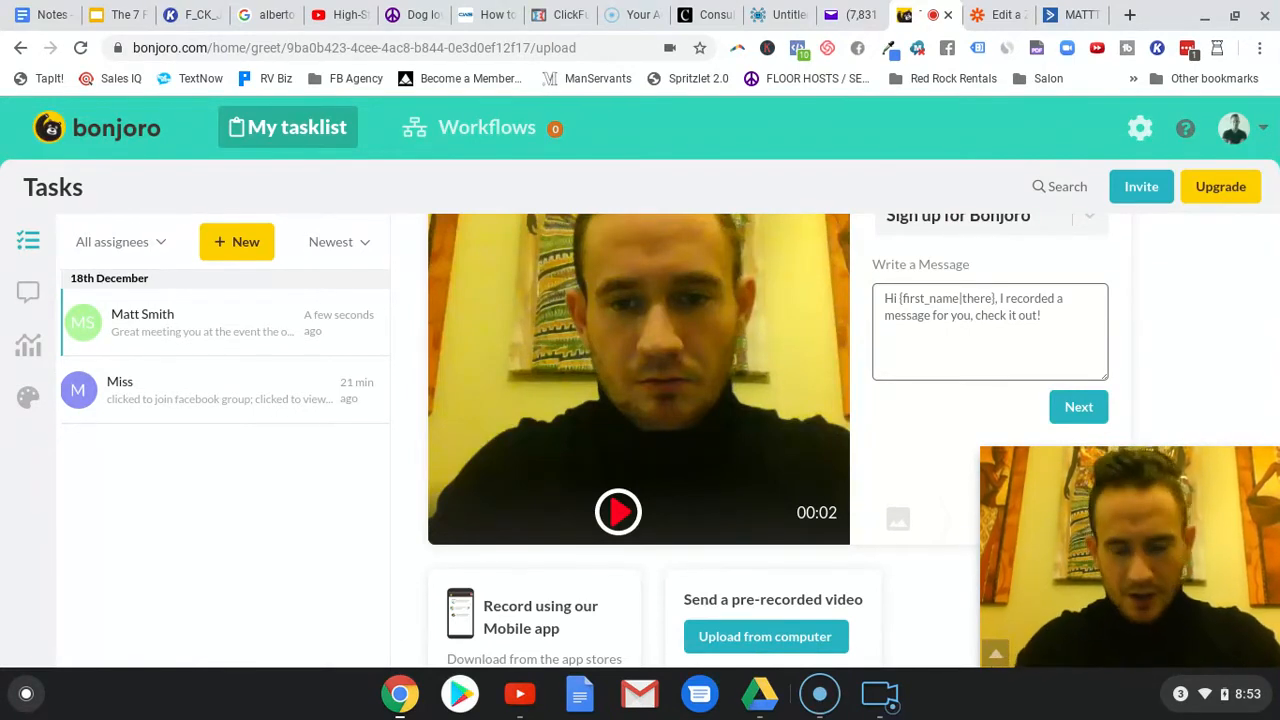
{"action": "left_click", "coordinate": [1079, 408]}
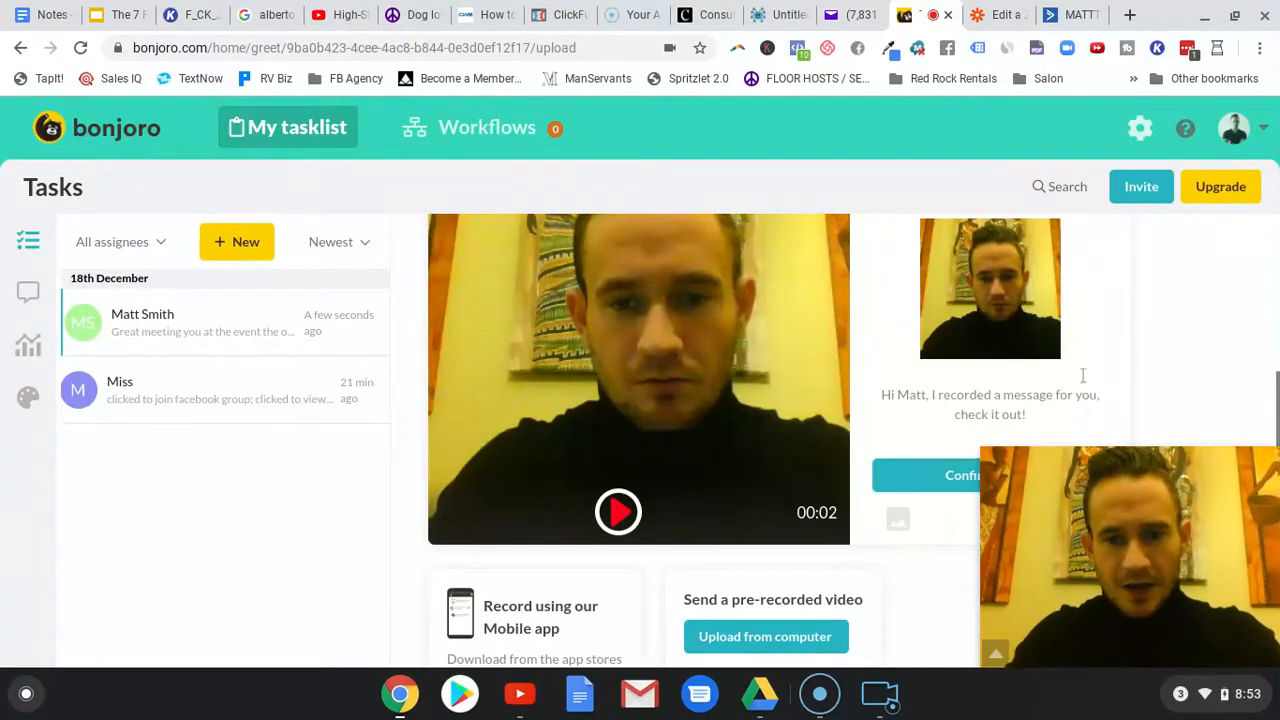
{"action": "left_click", "coordinate": [949, 480]}
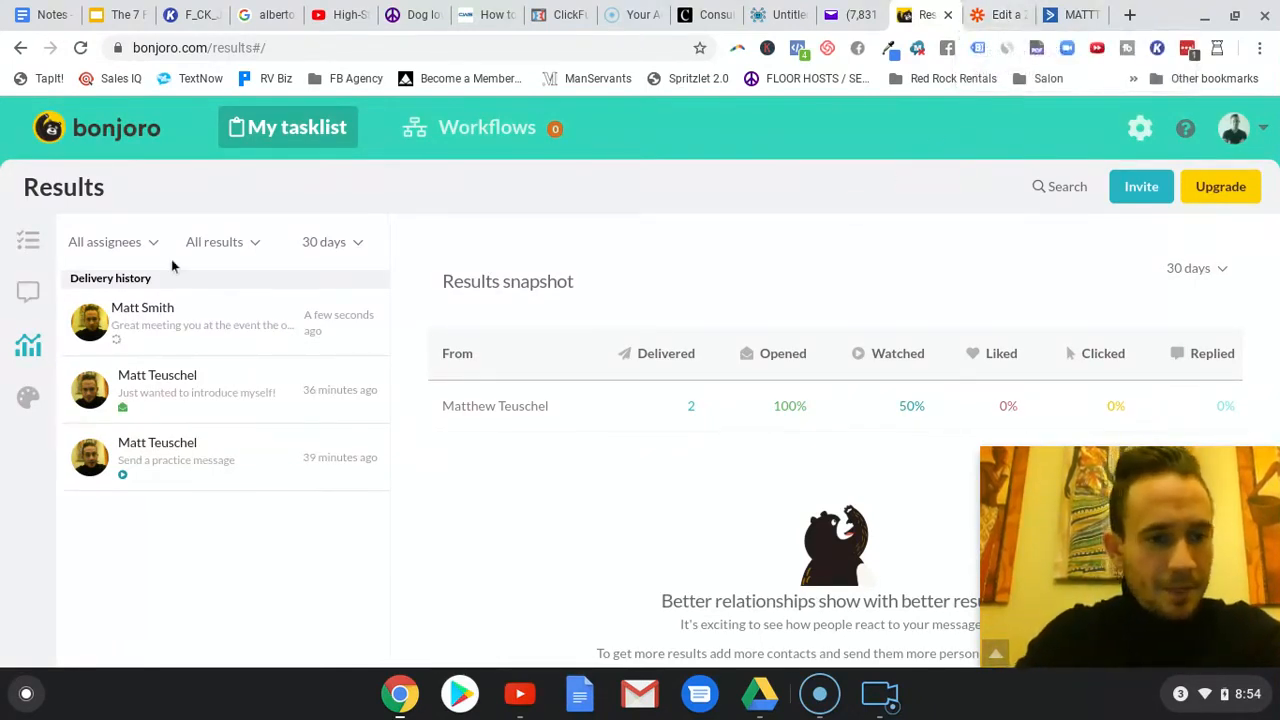
- Return to the Bonjoro task list and switch to Zapier to view the zap connecting ActiveCampaign to Bonjoro
{"action": "left_click", "coordinate": [40, 243]}
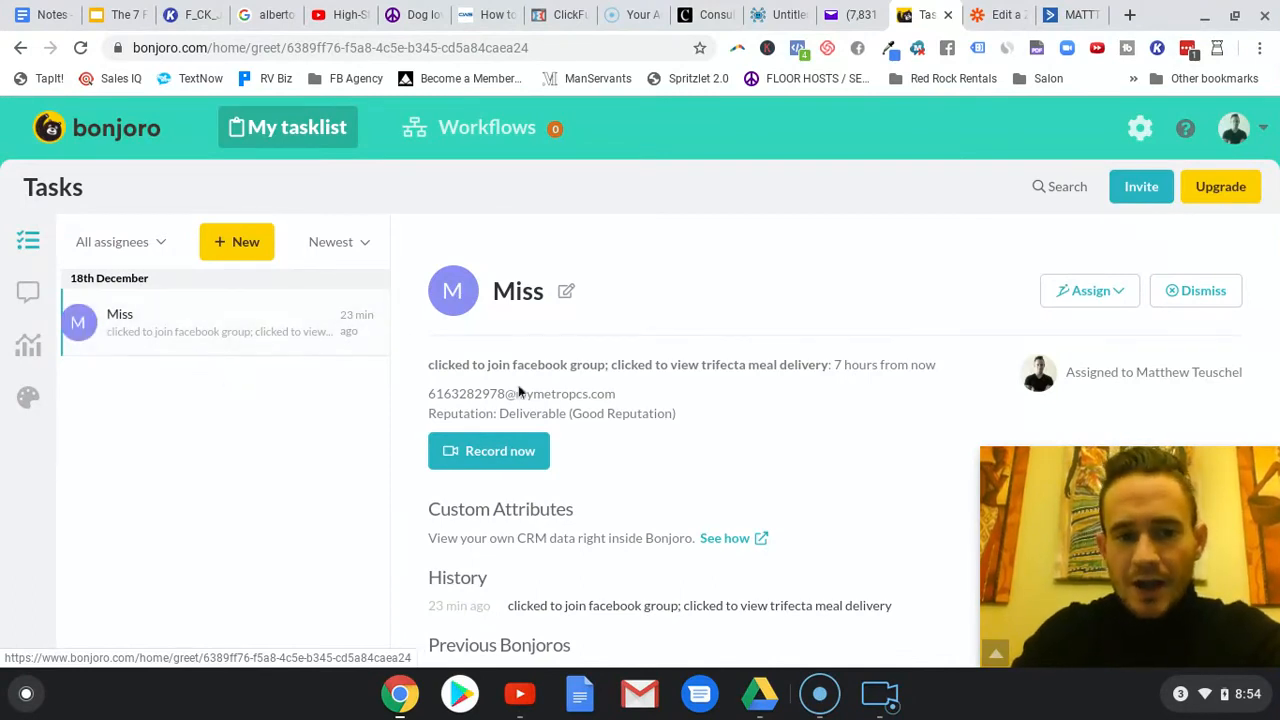
{"action": "left_click", "coordinate": [993, 22]}
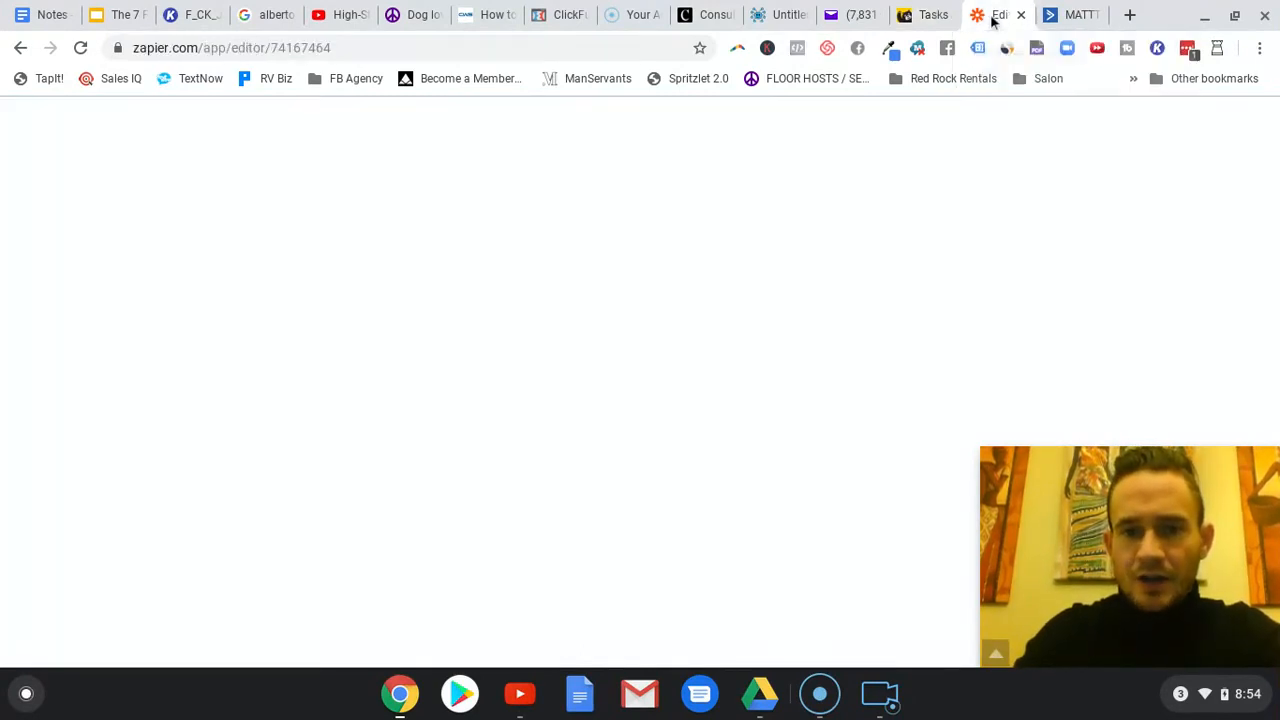
{"action": "mouse_move", "coordinate": [634, 280]}
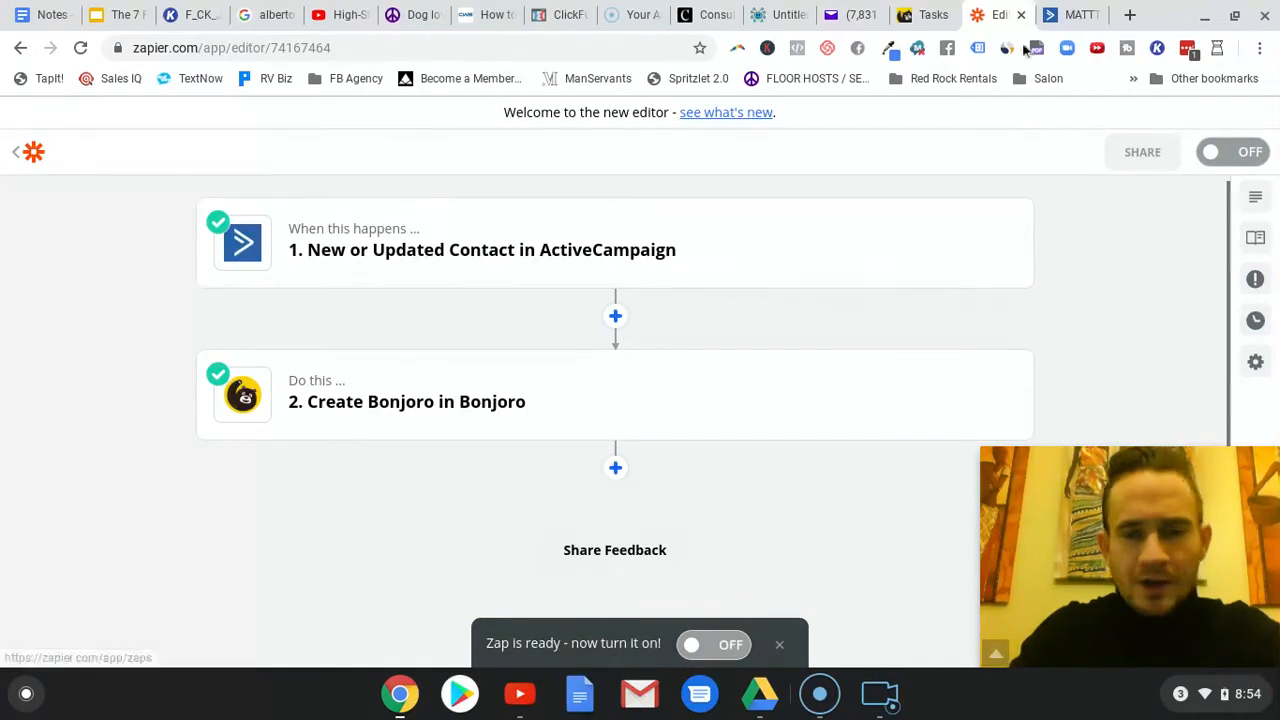
- Switch to ActiveCampaign and look through its tag management, lists and automations pages
{"action": "left_click", "coordinate": [1066, 10]}
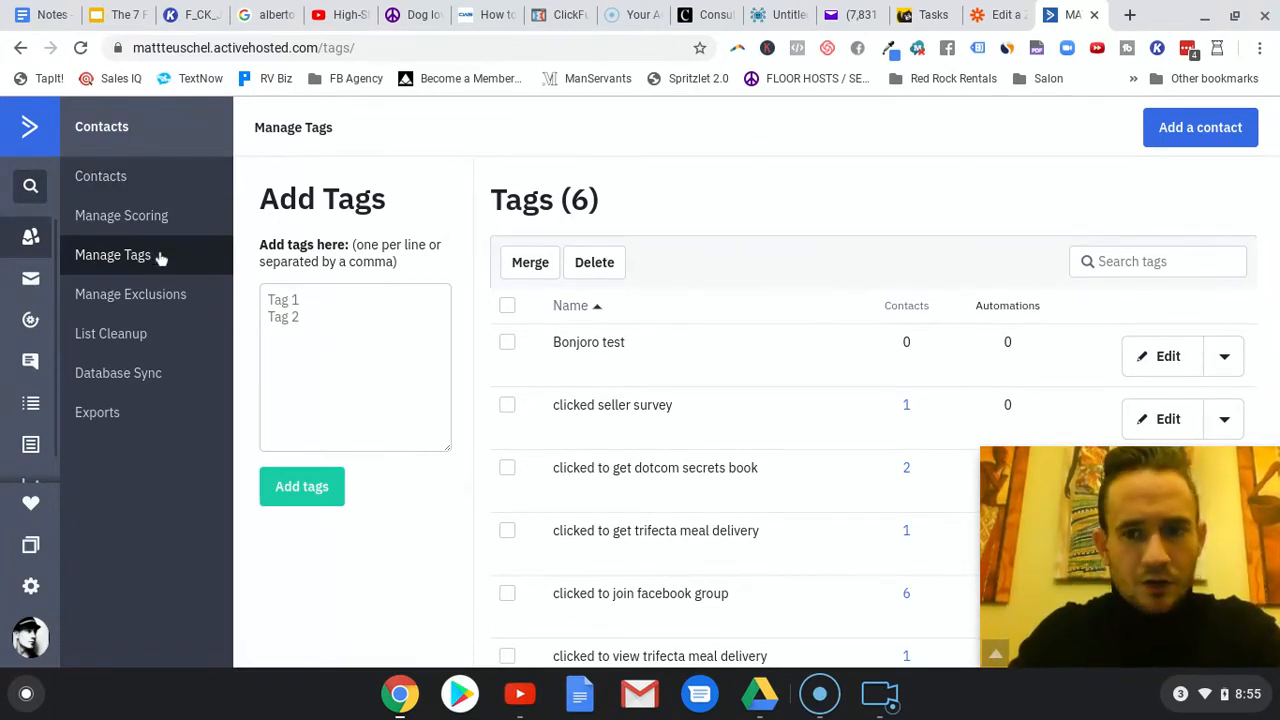
{"action": "left_click", "coordinate": [273, 293]}
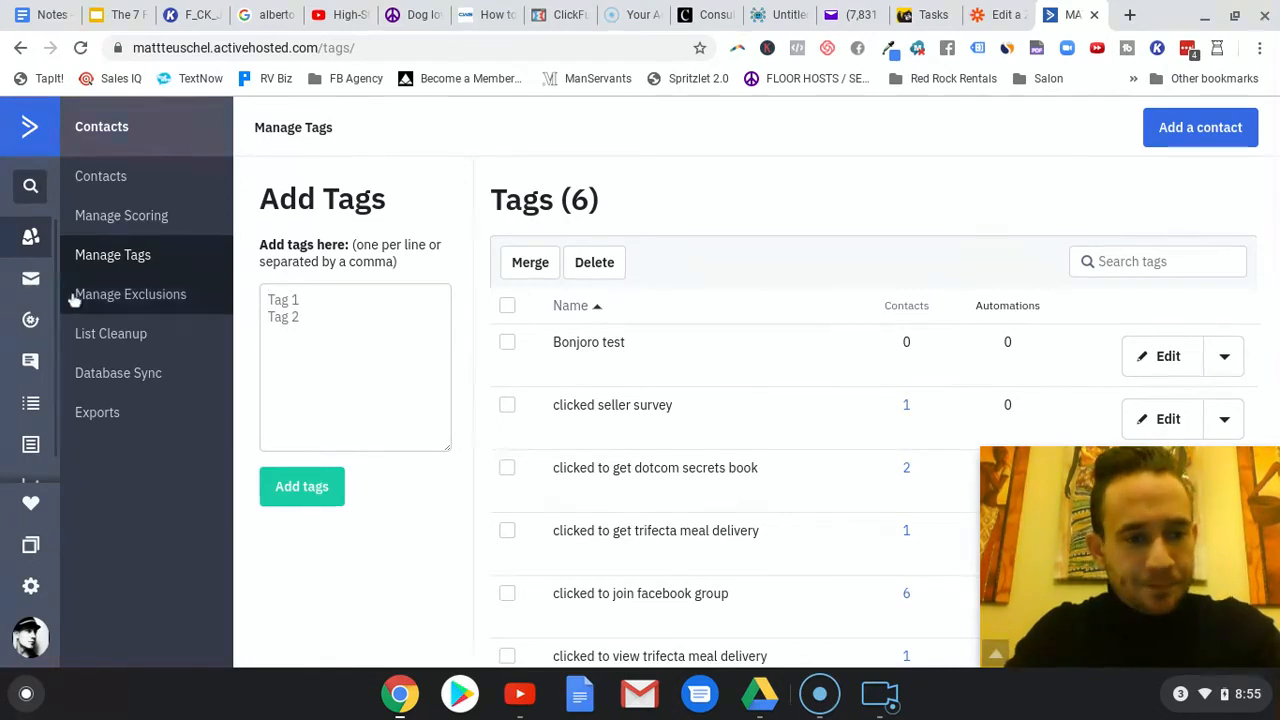
{"action": "left_click", "coordinate": [40, 414]}
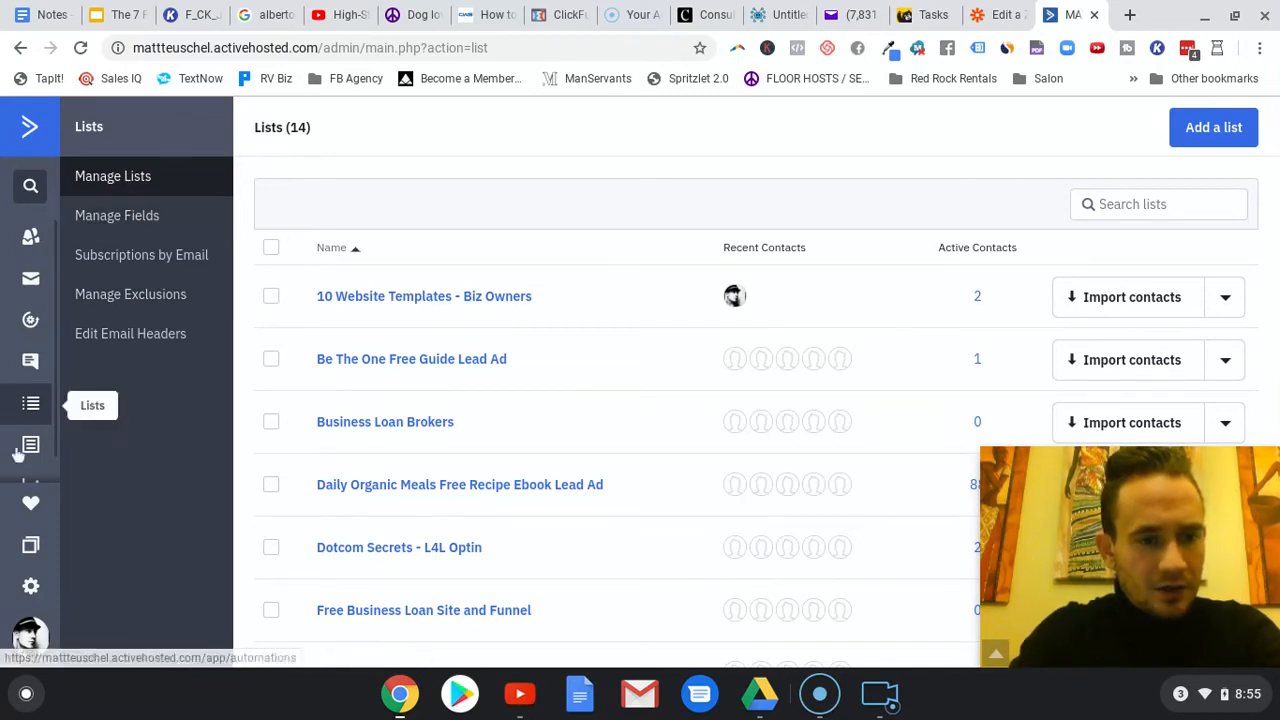
{"action": "left_click", "coordinate": [30, 320]}
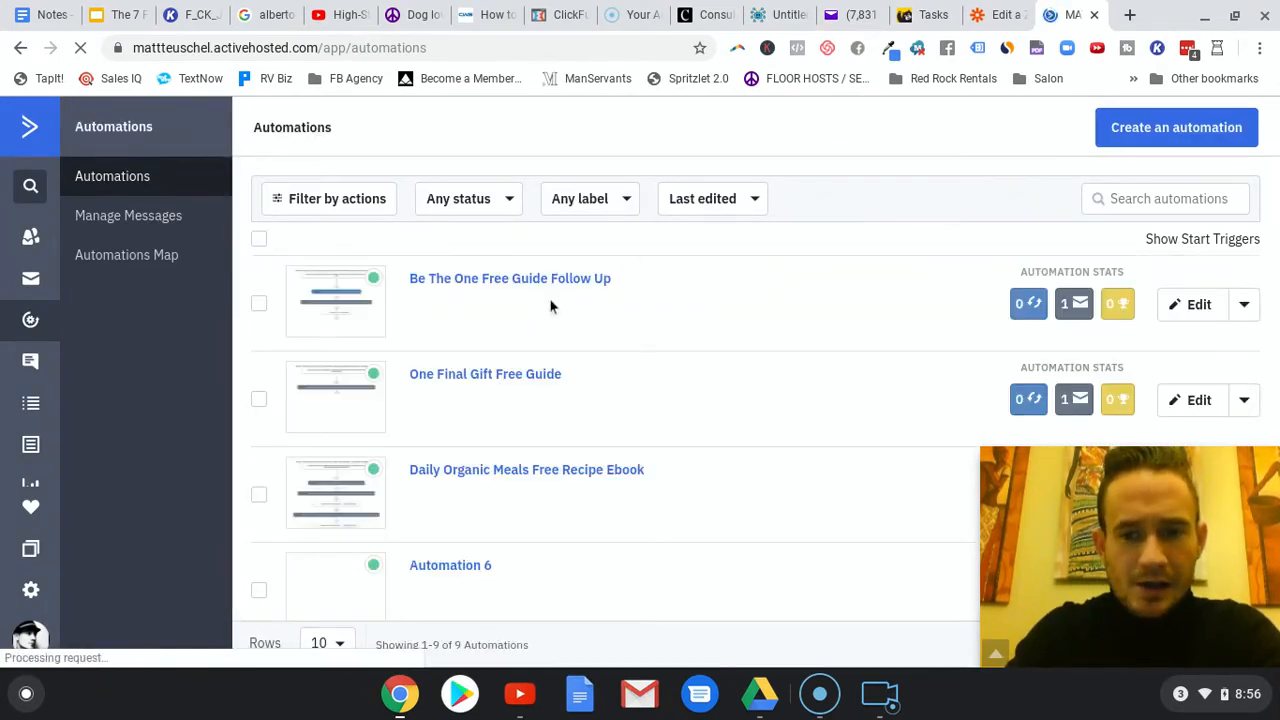
- Open the One Final Gift Free Guide automation, view the available start triggers, and close them without adding one
{"action": "left_click", "coordinate": [529, 374]}
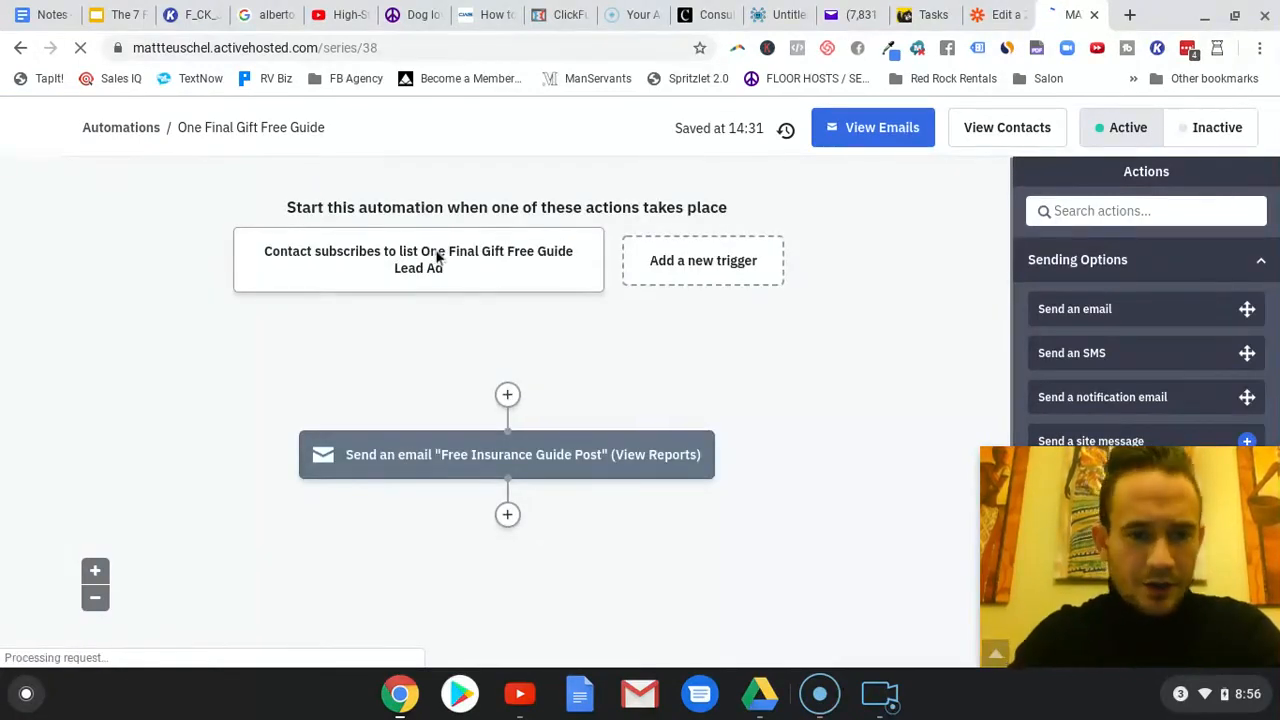
{"action": "mouse_move", "coordinate": [437, 256]}
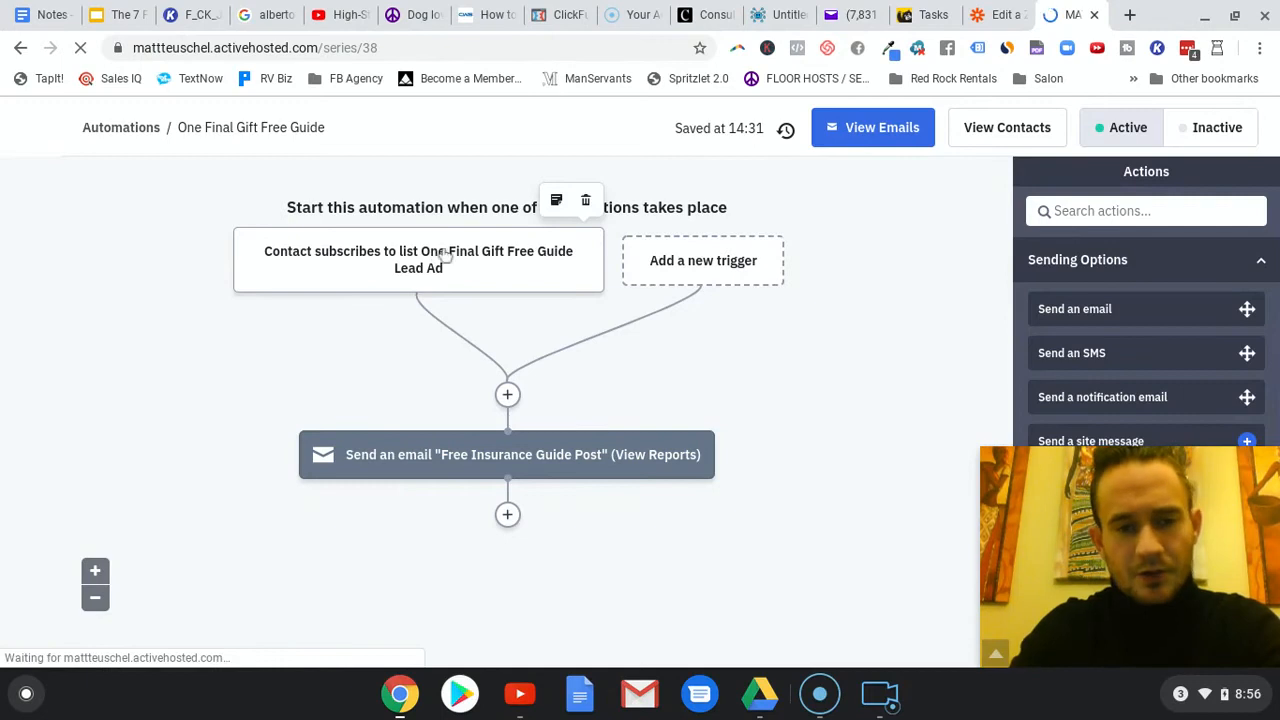
{"action": "left_click", "coordinate": [734, 252]}
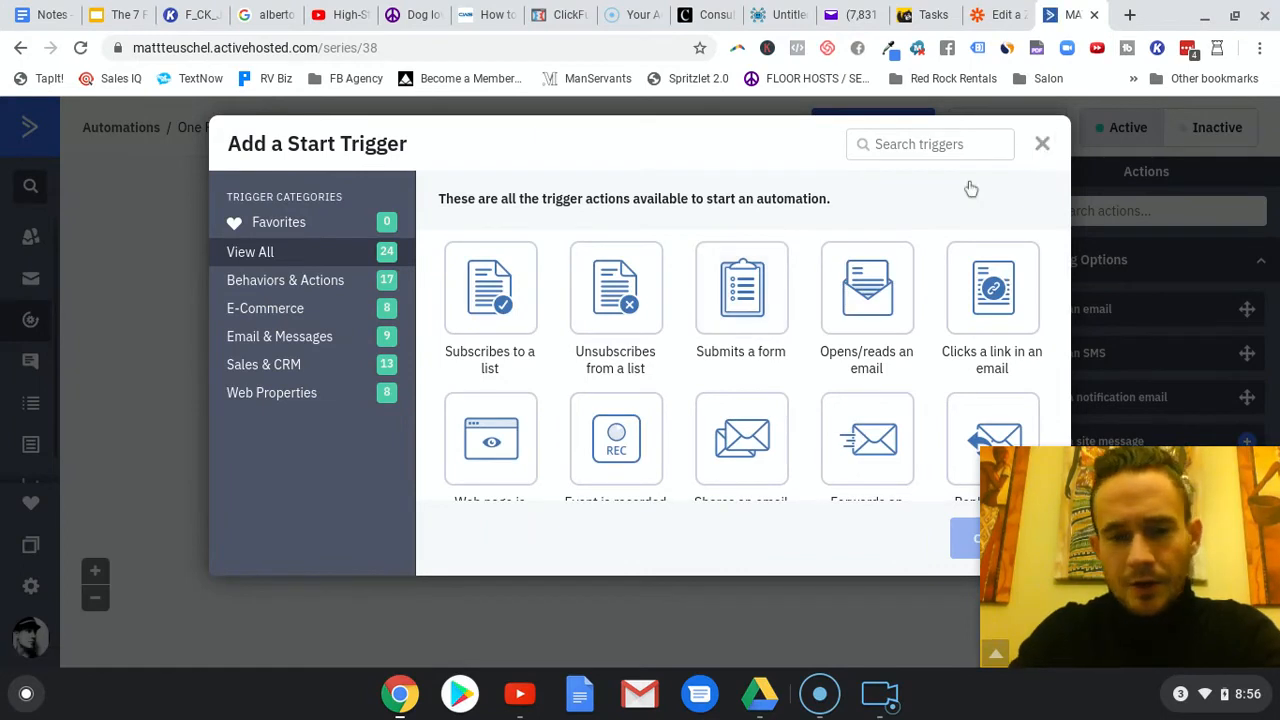
{"action": "left_click", "coordinate": [1042, 143]}
- Add an action between the trigger and the email that tags contacts with "Subscribe to whatever list", and save it
{"action": "left_click", "coordinate": [507, 393]}
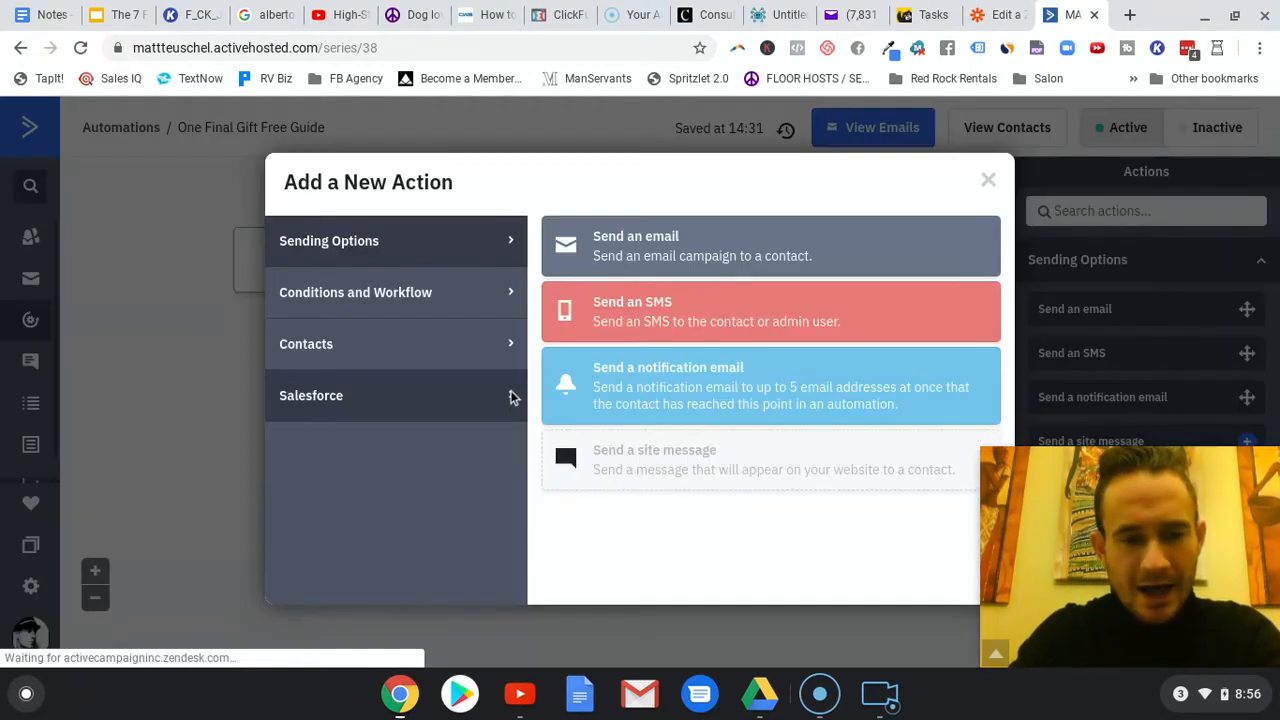
{"action": "left_click", "coordinate": [340, 346]}
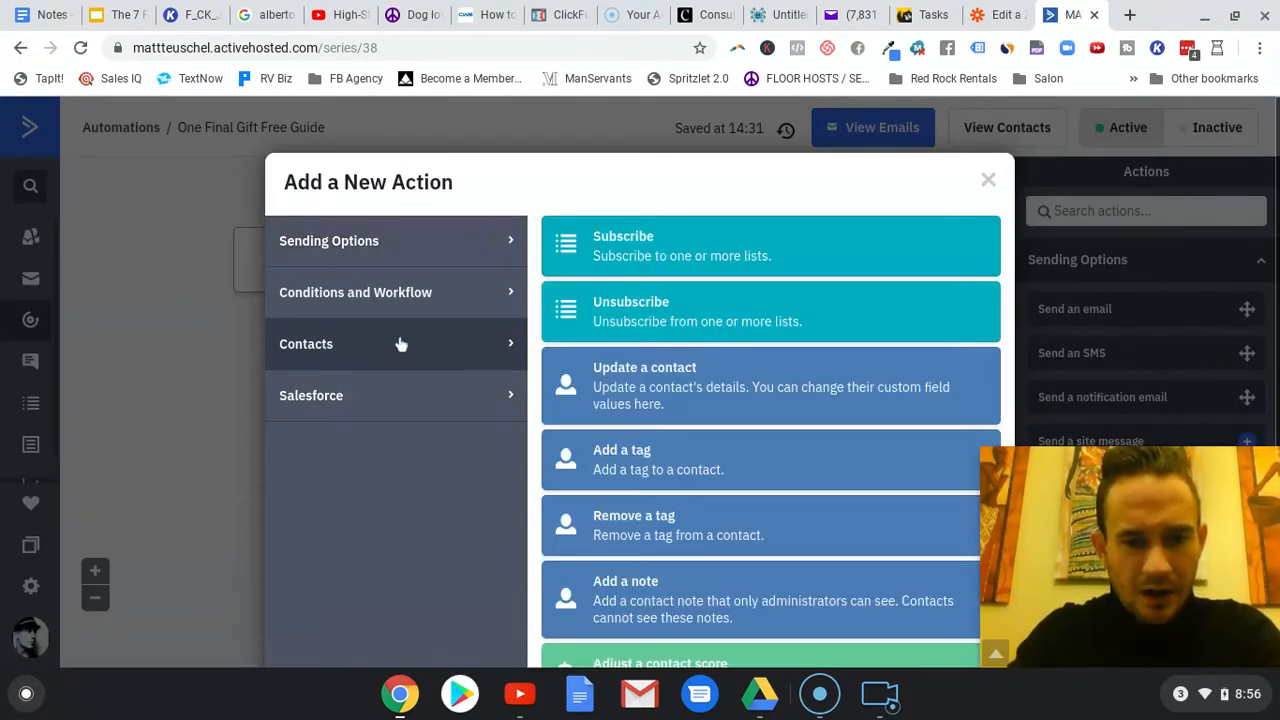
{"action": "left_click", "coordinate": [690, 465]}
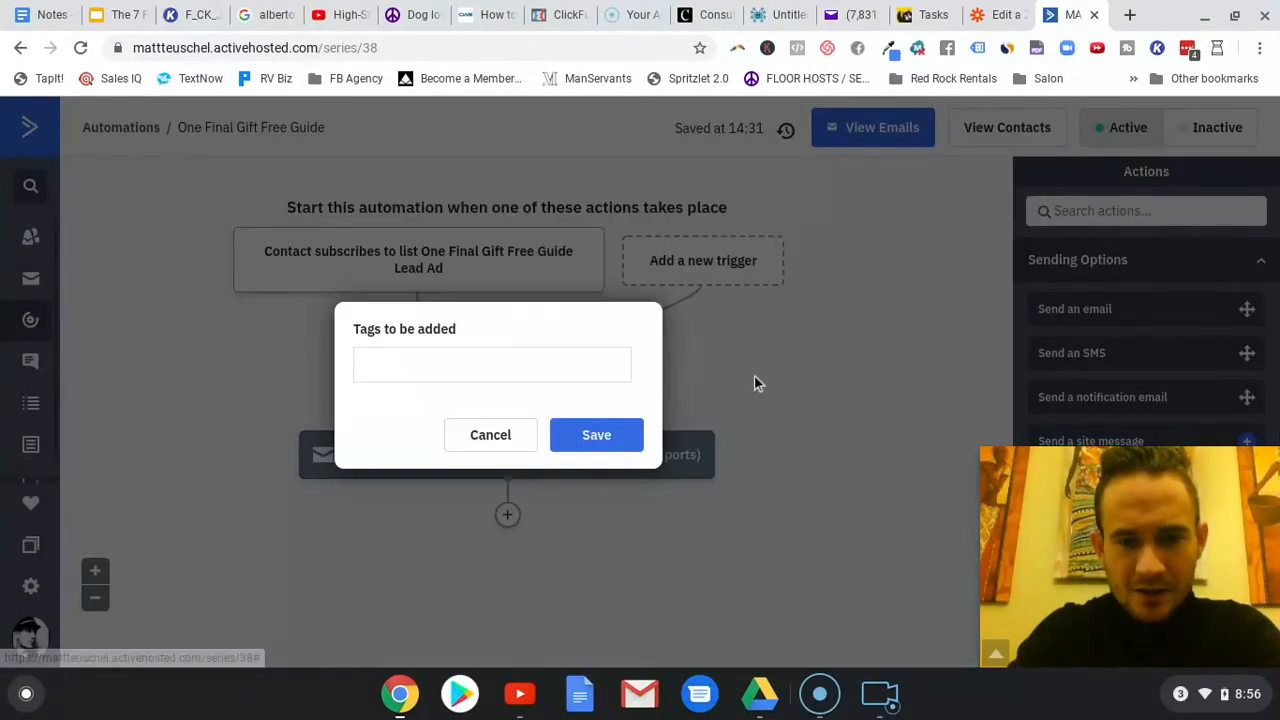
{"action": "left_click", "coordinate": [459, 370]}
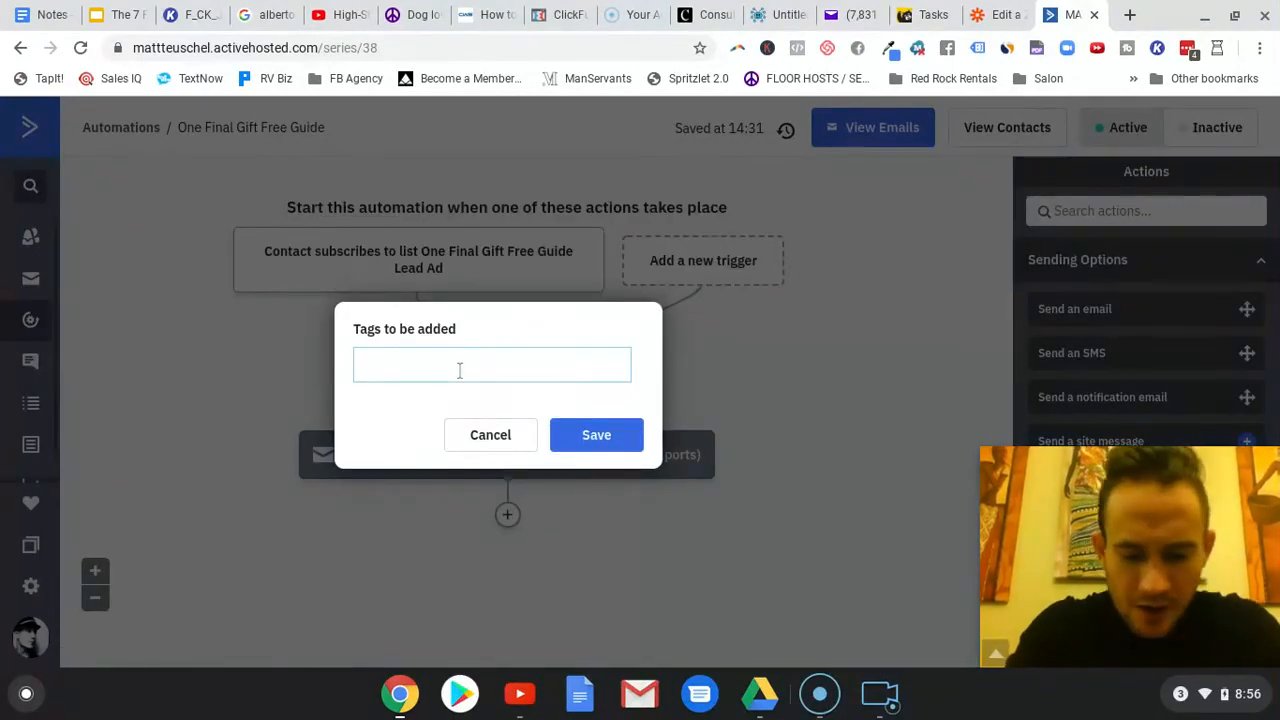
{"action": "type", "text": "Subscribe to whate"}
{"action": "key", "text": "BackSpace"}
{"action": "key", "text": "BackSpace"}
{"action": "key", "text": "BackSpace"}
{"action": "type", "text": "hatever list"}
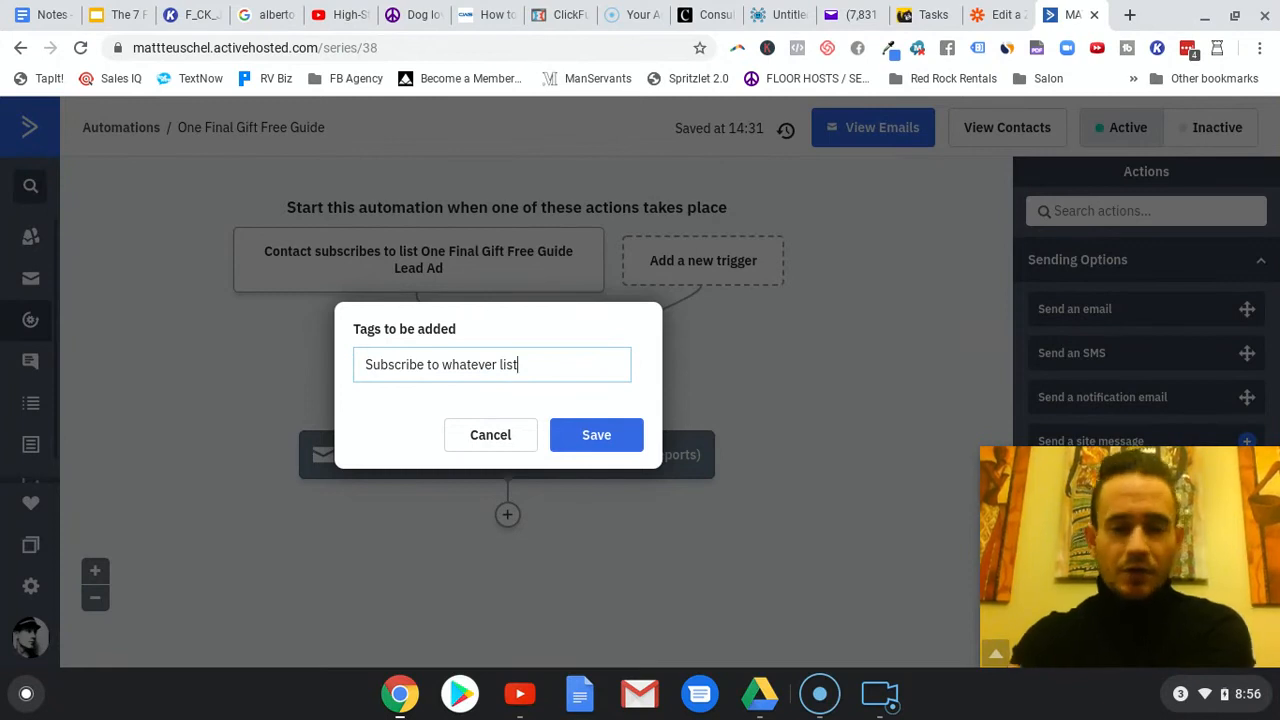
{"action": "left_click", "coordinate": [607, 441]}
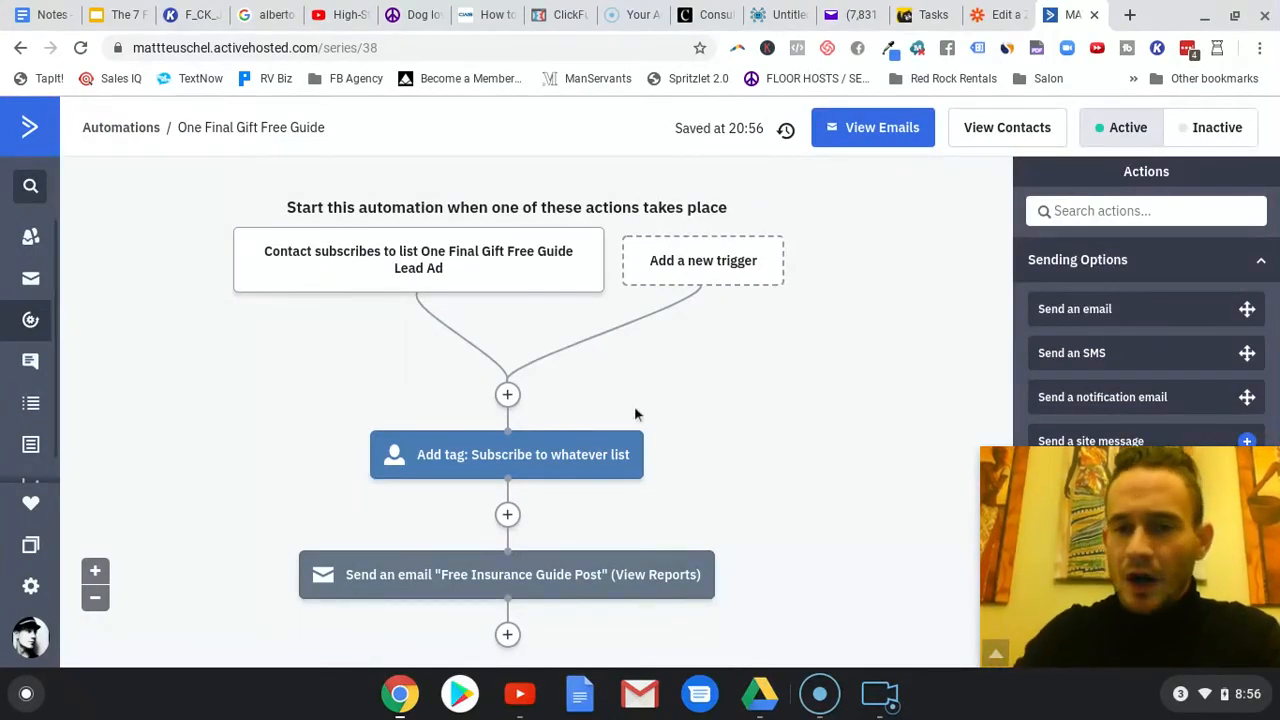
- Switch to Zapier and review the app, trigger event and account settings of the ActiveCampaign New or Updated Contact step
{"action": "left_click", "coordinate": [995, 14]}
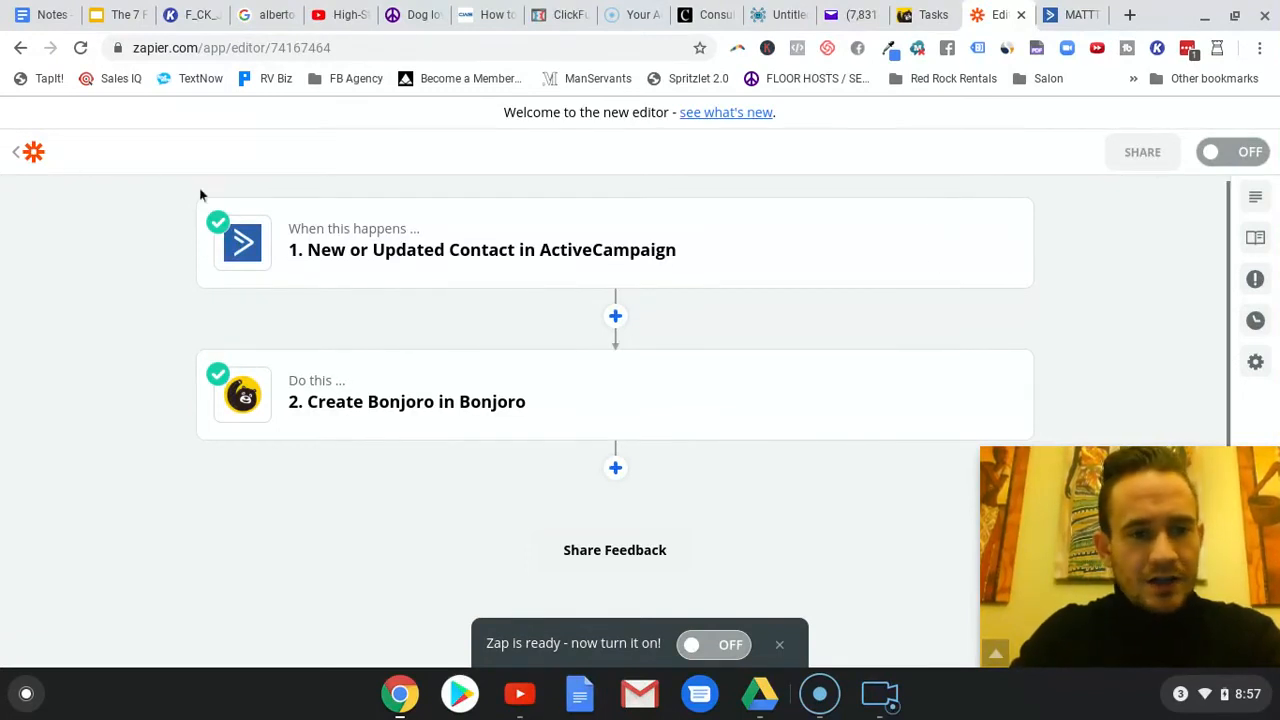
{"action": "left_click", "coordinate": [670, 262]}
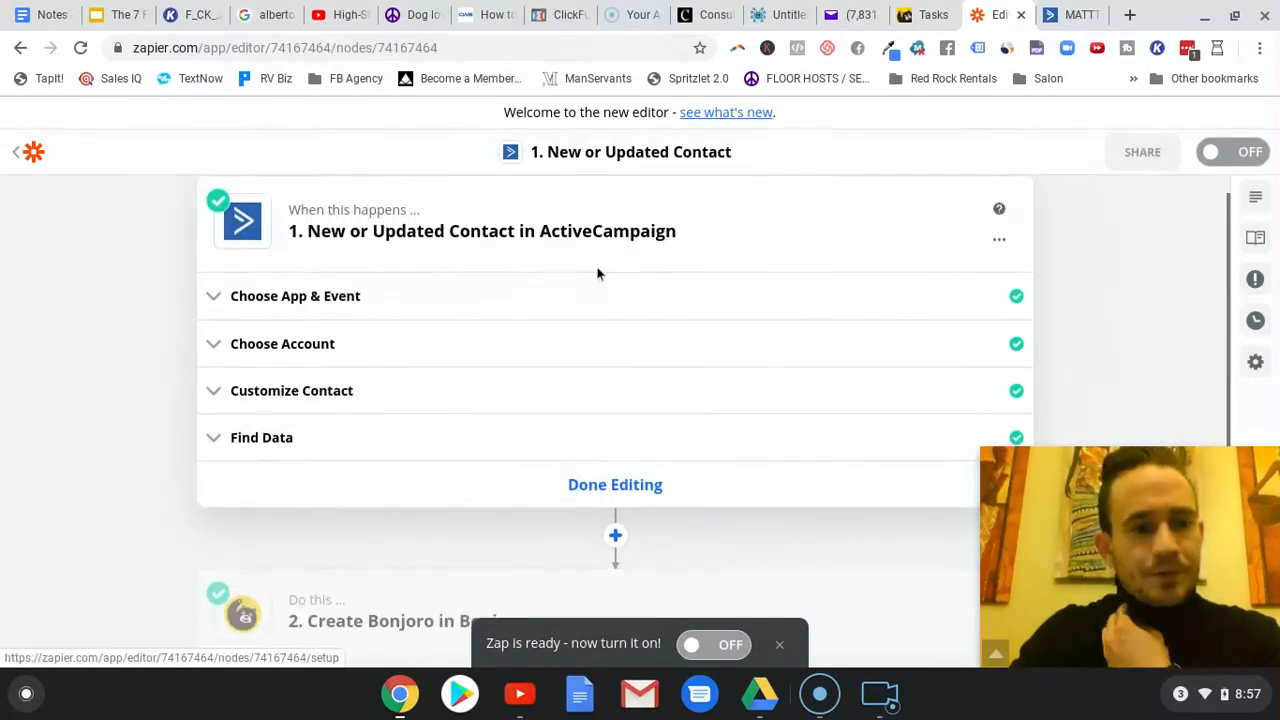
{"action": "left_click", "coordinate": [345, 297]}
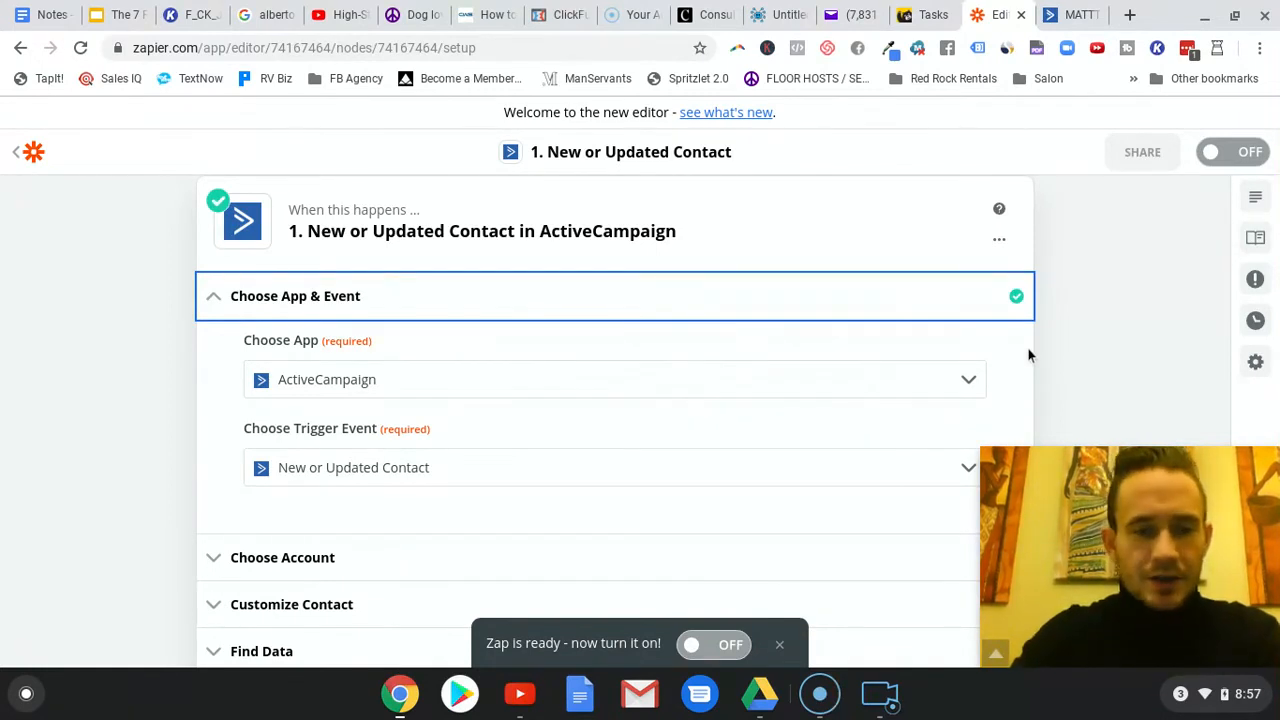
{"action": "scroll", "coordinate": [302, 460], "scroll_direction": "down", "scroll_amount": 3}
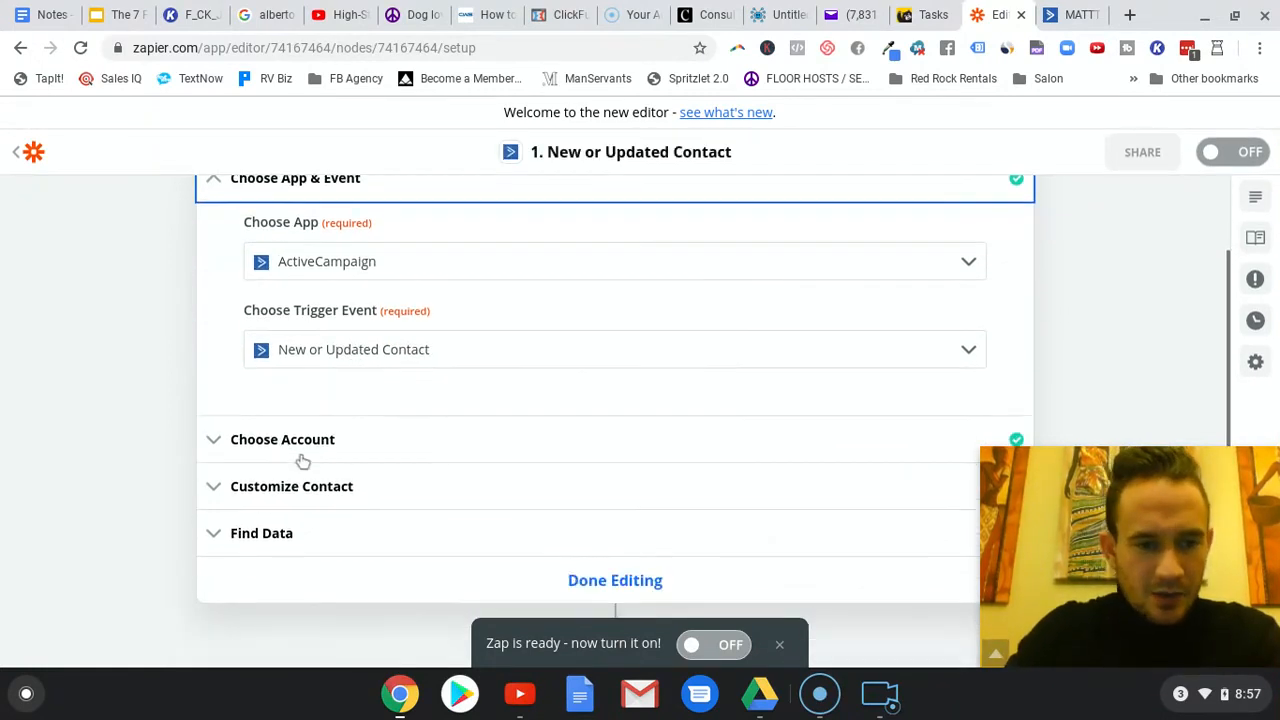
{"action": "left_click", "coordinate": [352, 455]}
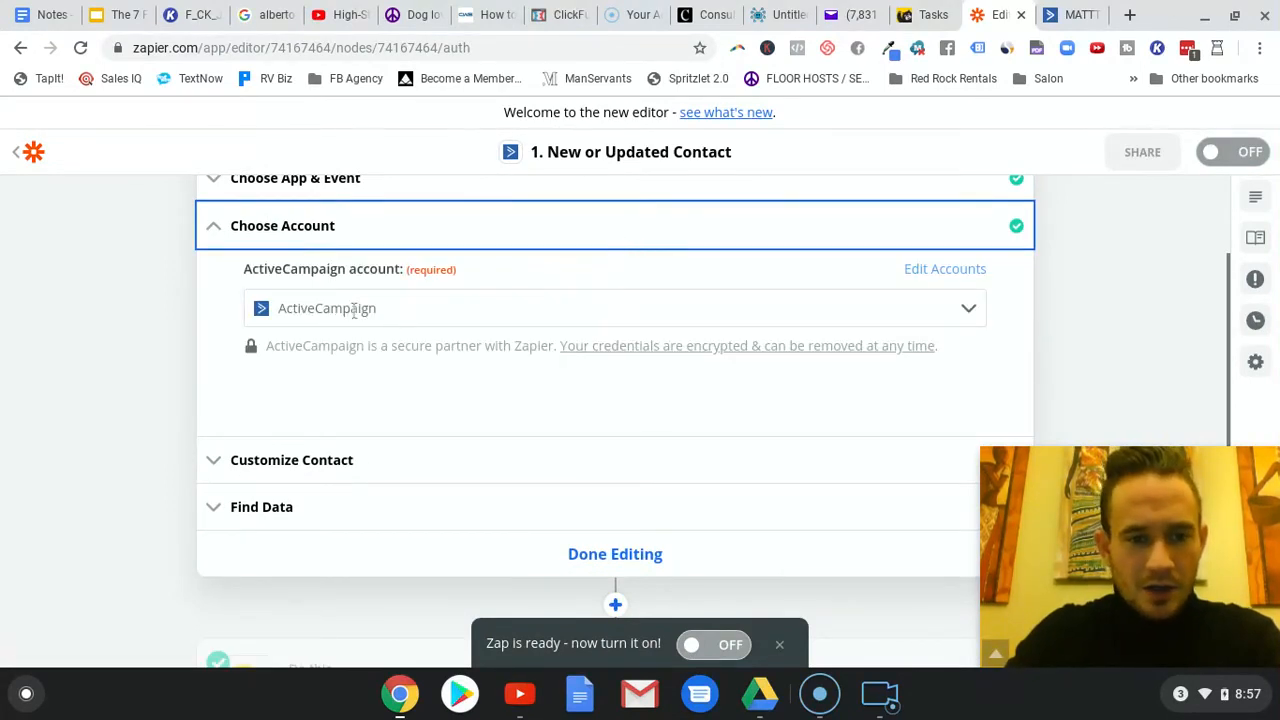
- Set the trigger's contact list to One Final Gift Free Guide Lead Ad and continue to the sample data
{"action": "left_click", "coordinate": [330, 459]}
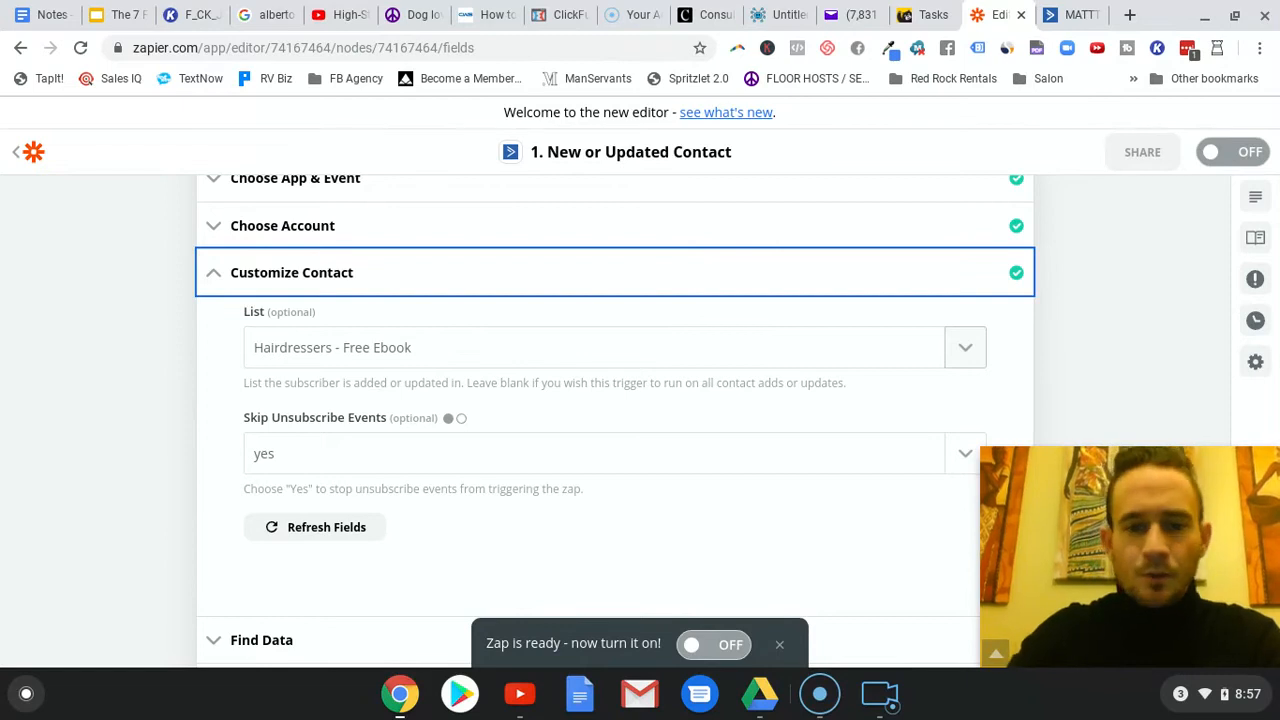
{"action": "left_click", "coordinate": [965, 350]}
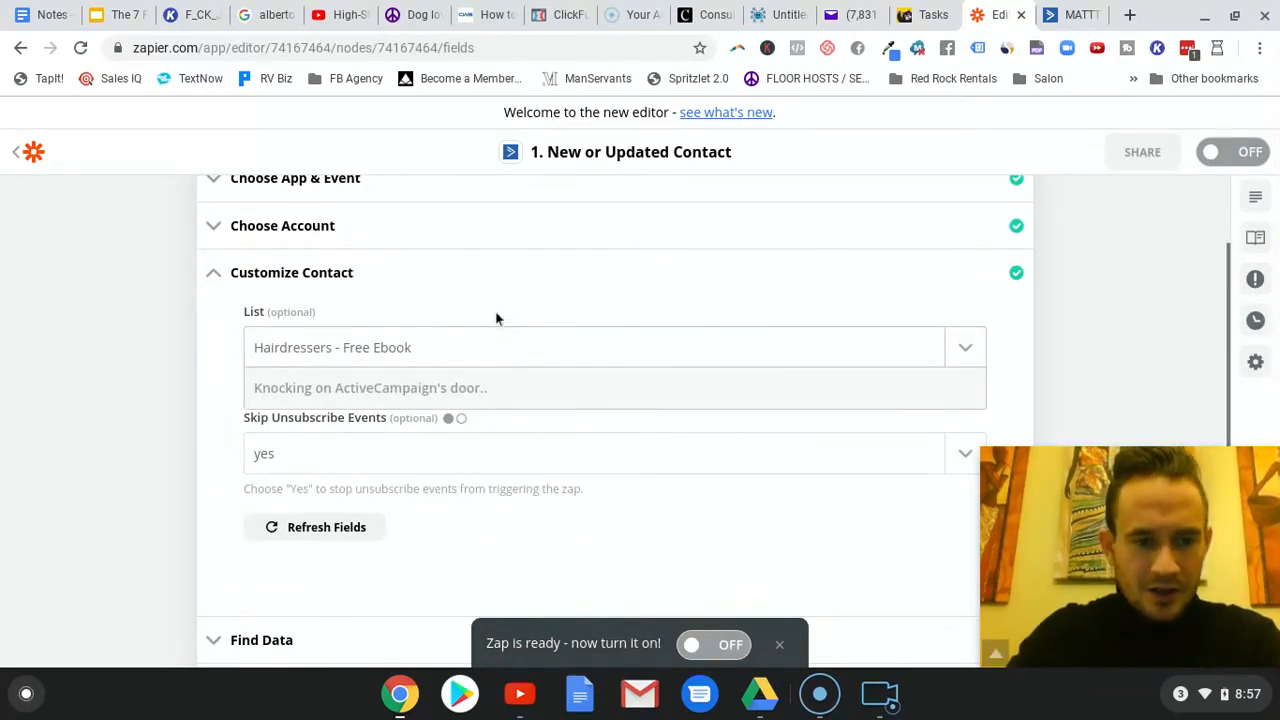
{"action": "scroll", "coordinate": [409, 451], "scroll_direction": "down", "scroll_amount": 3}
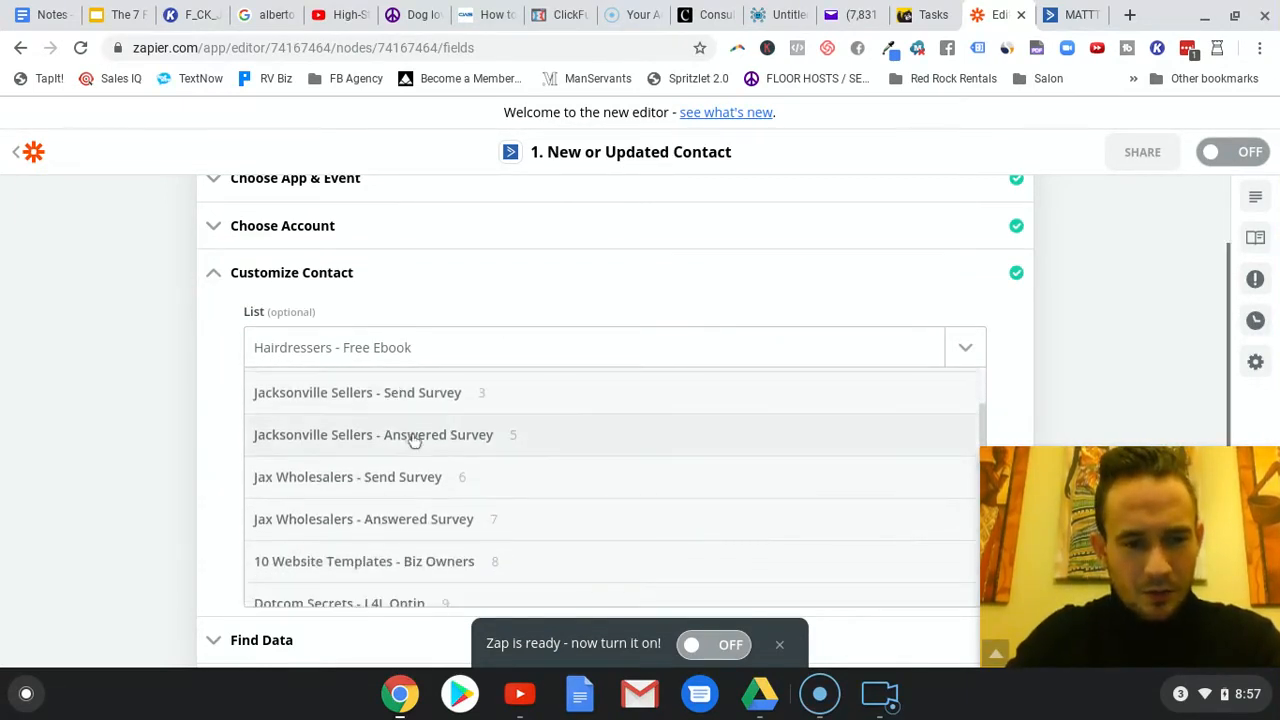
{"action": "scroll", "coordinate": [414, 443], "scroll_direction": "down", "scroll_amount": 2}
{"action": "scroll", "coordinate": [320, 438], "scroll_direction": "down", "scroll_amount": 3}
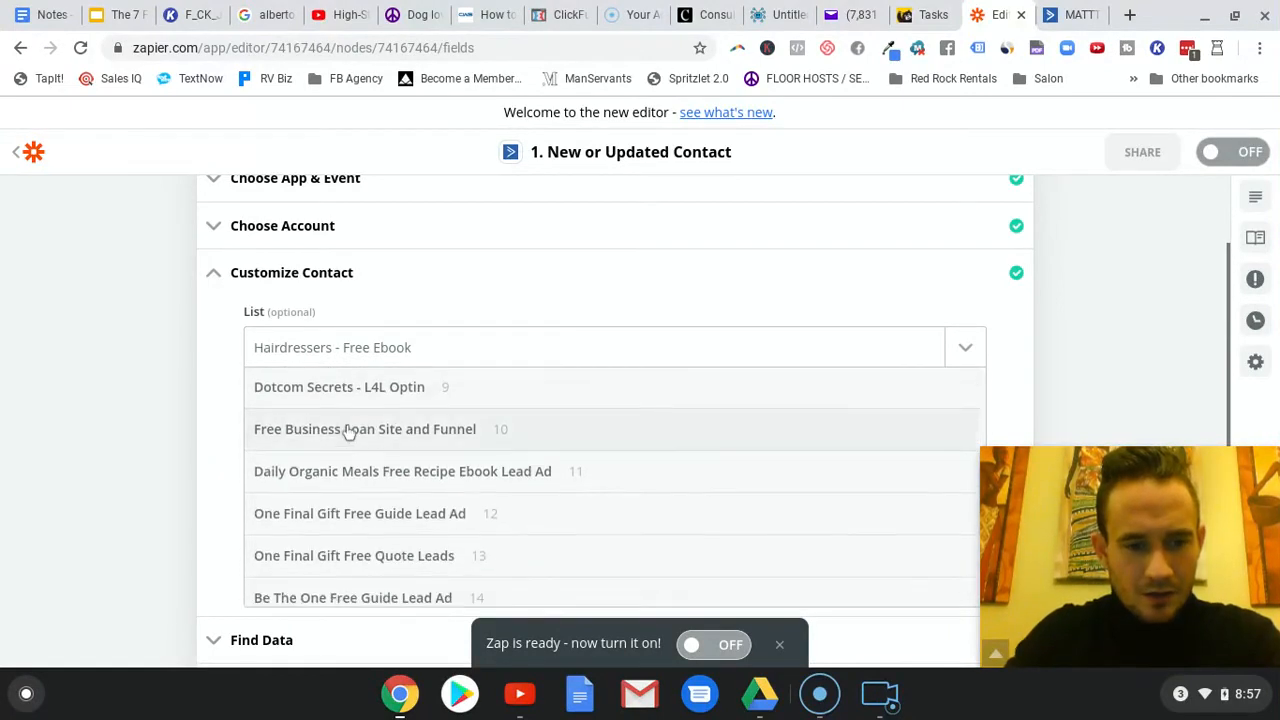
{"action": "left_click", "coordinate": [447, 519]}
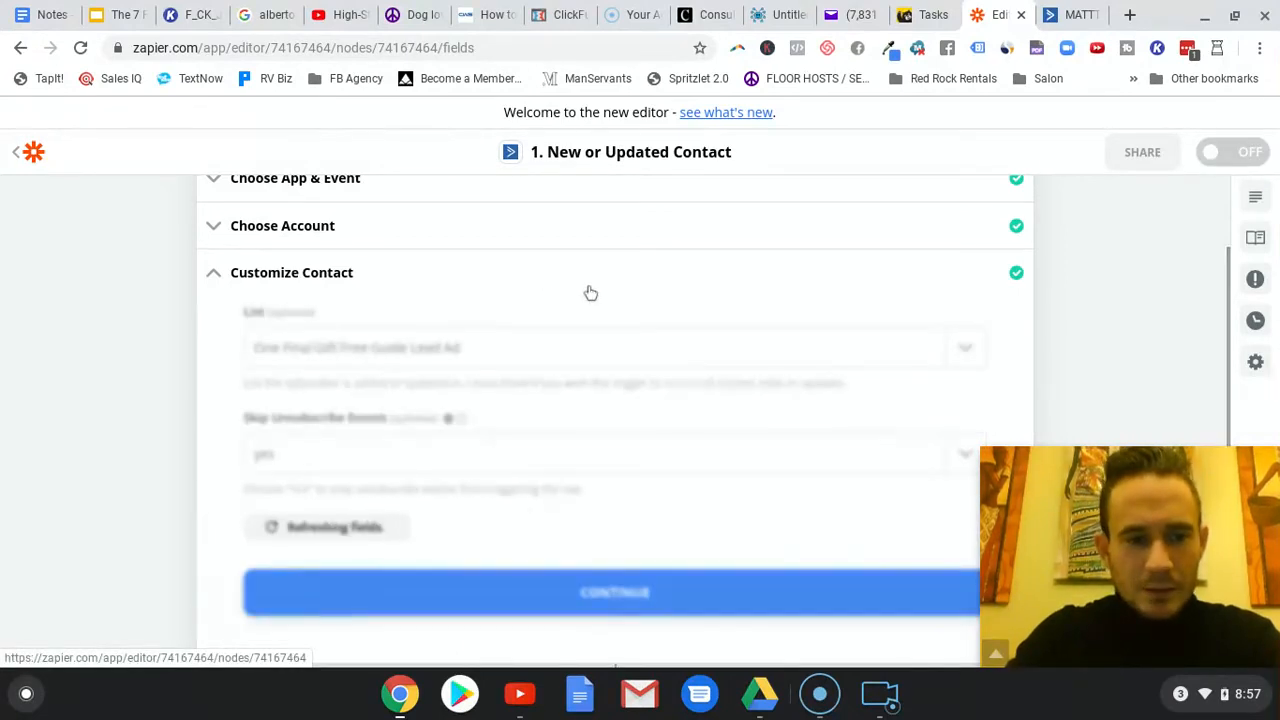
{"action": "scroll", "coordinate": [432, 380], "scroll_direction": "down", "scroll_amount": 1}
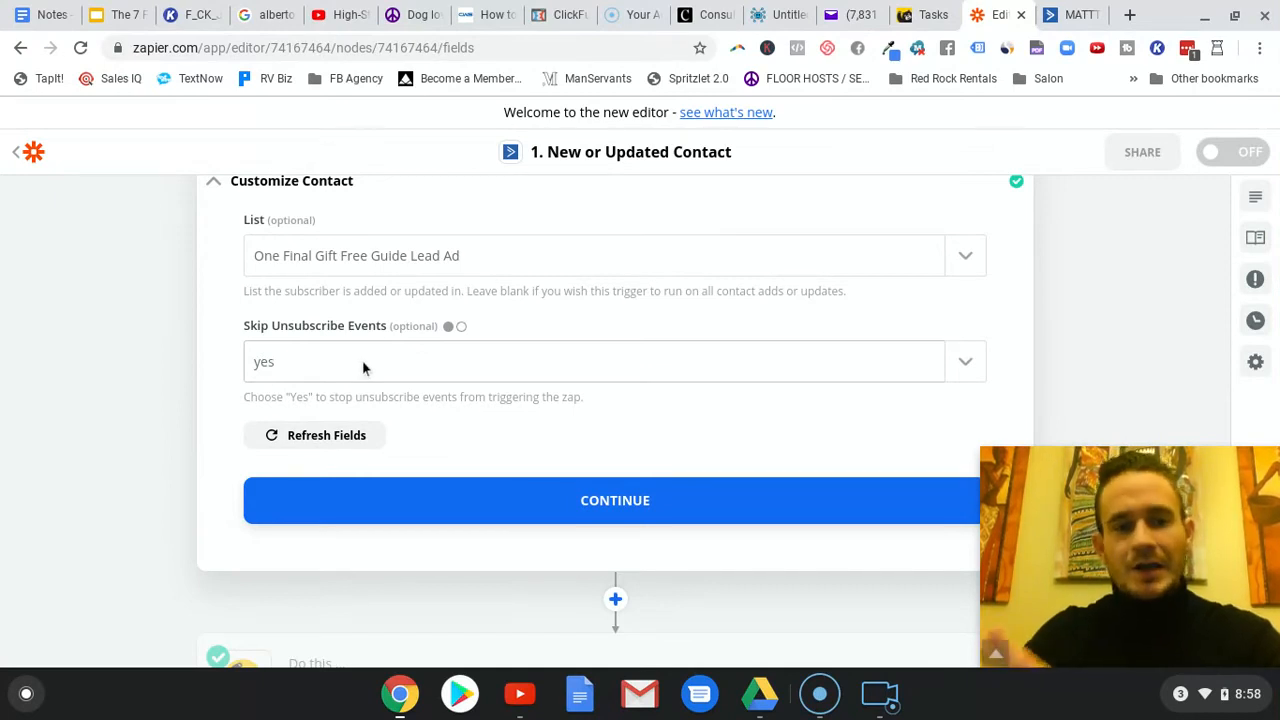
{"action": "left_click", "coordinate": [638, 504]}
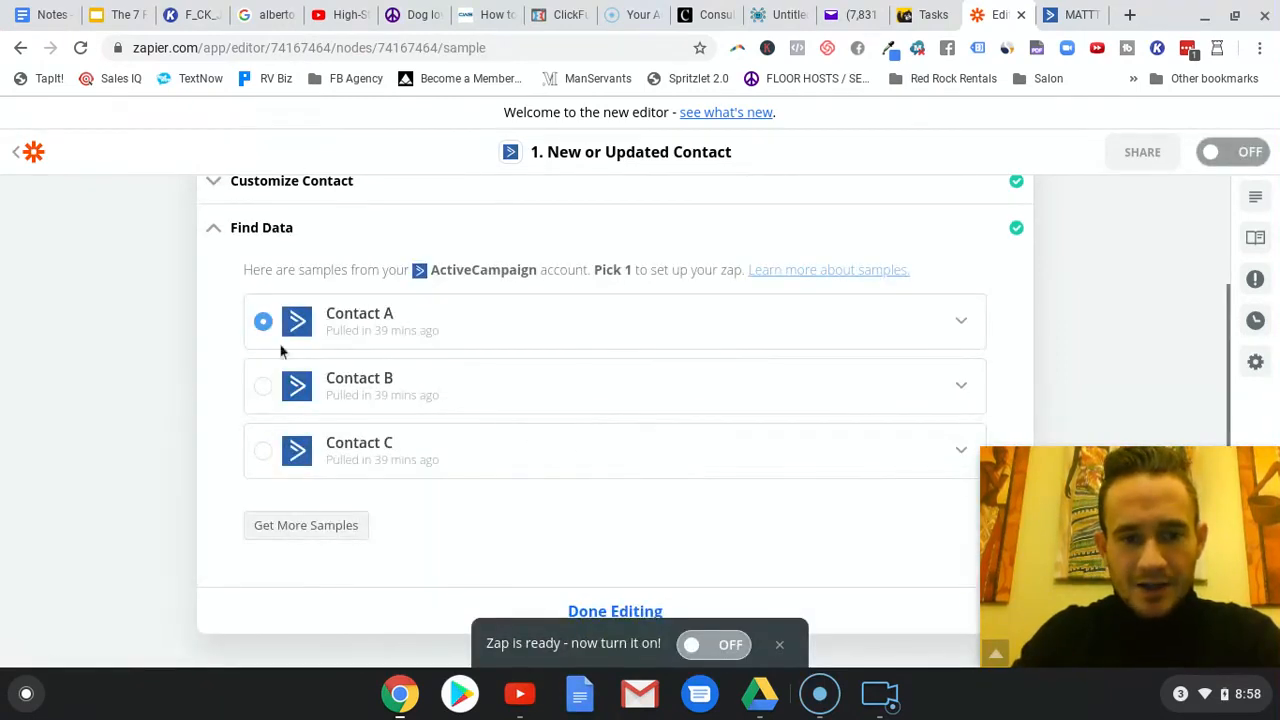
- Keep Contact A as the sample and finish editing the ActiveCampaign trigger step
{"action": "scroll", "coordinate": [614, 431], "scroll_direction": "down", "scroll_amount": 1}
{"action": "scroll", "coordinate": [614, 436], "scroll_direction": "down", "scroll_amount": 1}
{"action": "left_click", "coordinate": [677, 436]}
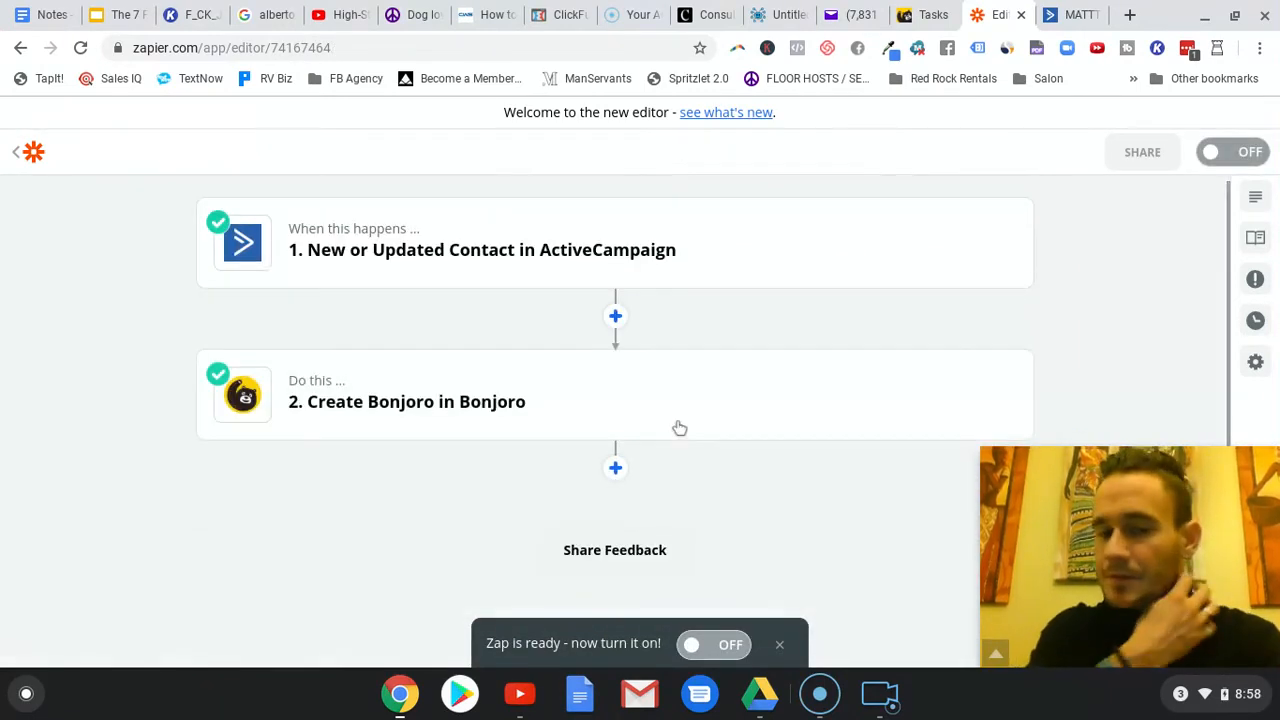
- Open the Create Bonjoro action step and review its app, action event and connected account
{"action": "left_click", "coordinate": [451, 403]}
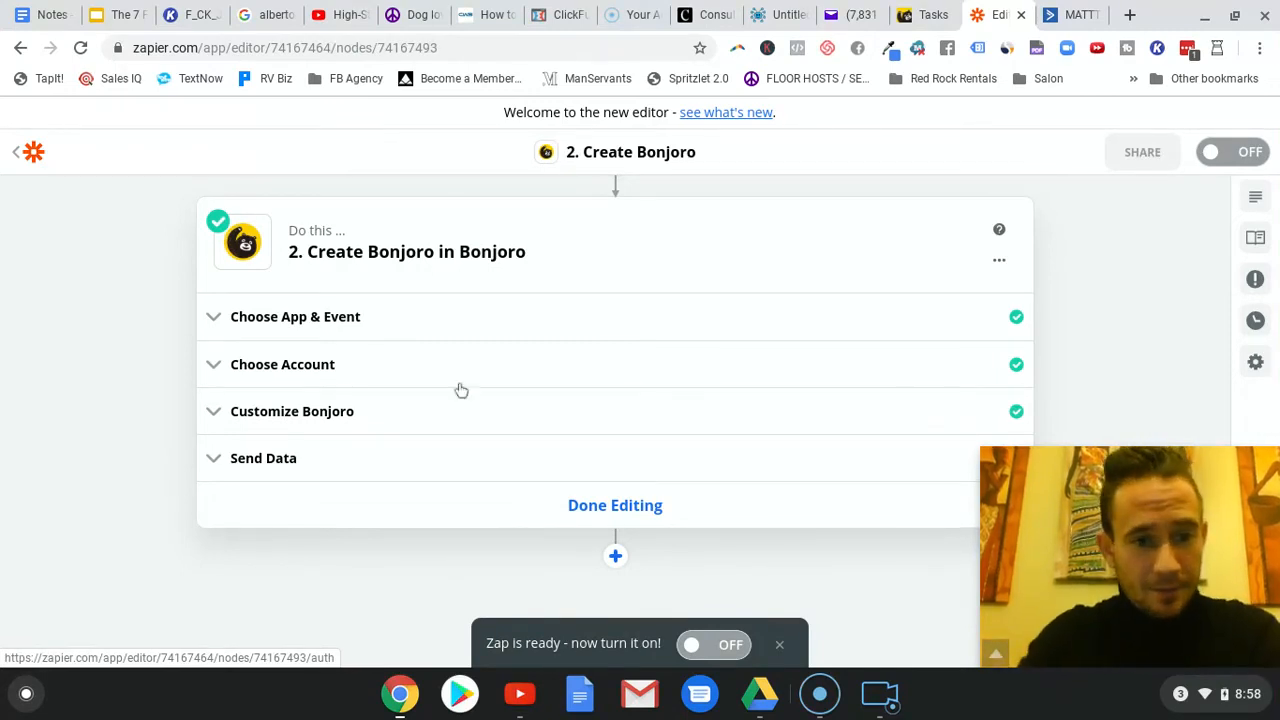
{"action": "left_click", "coordinate": [344, 330]}
{"action": "left_click", "coordinate": [468, 491]}
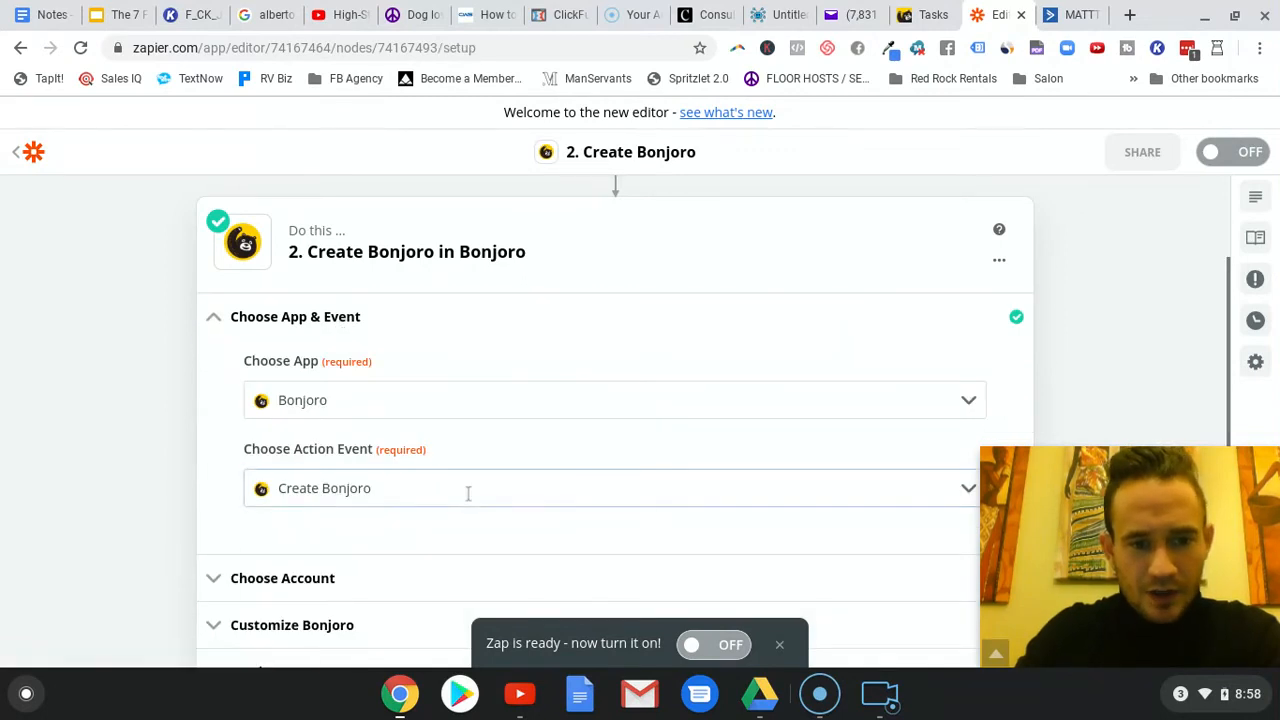
{"action": "left_click", "coordinate": [536, 476]}
{"action": "scroll", "coordinate": [550, 440], "scroll_direction": "down", "scroll_amount": 2}
{"action": "left_click", "coordinate": [342, 421]}
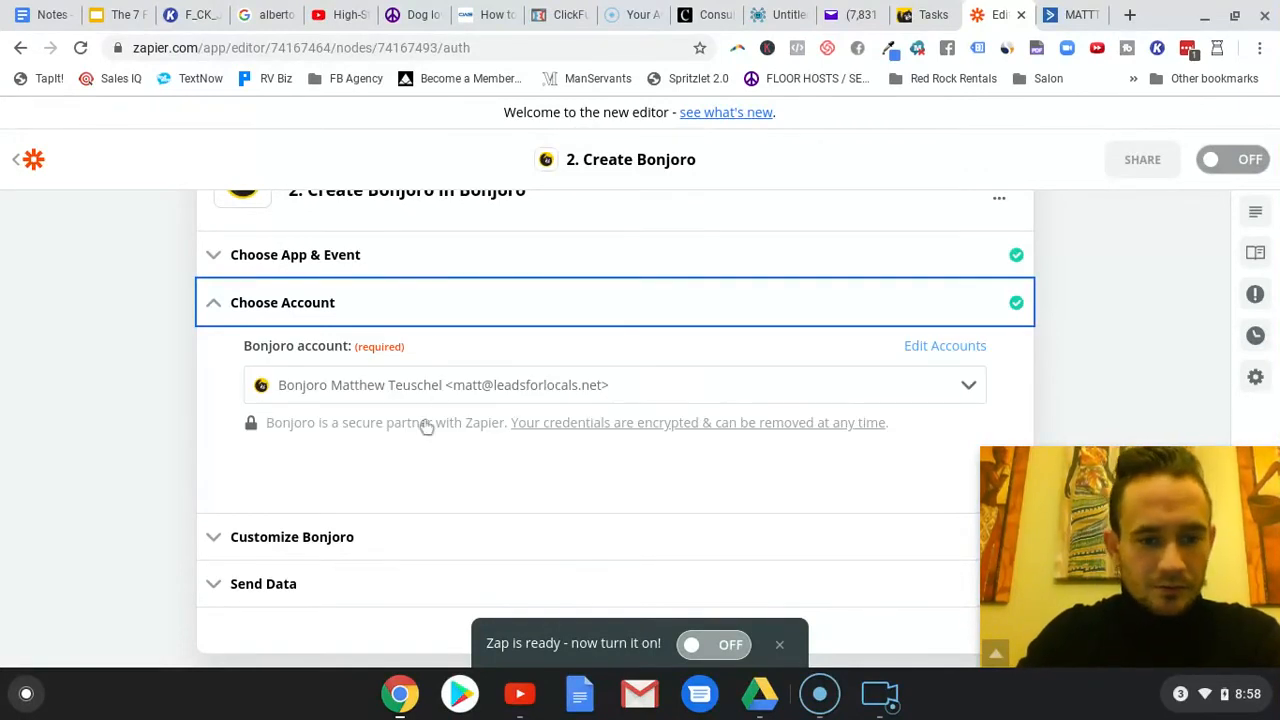
- Examine how the Bonjoro email address, first name, last name and reason fields are mapped to ActiveCampaign contact data
{"action": "left_click", "coordinate": [337, 537]}
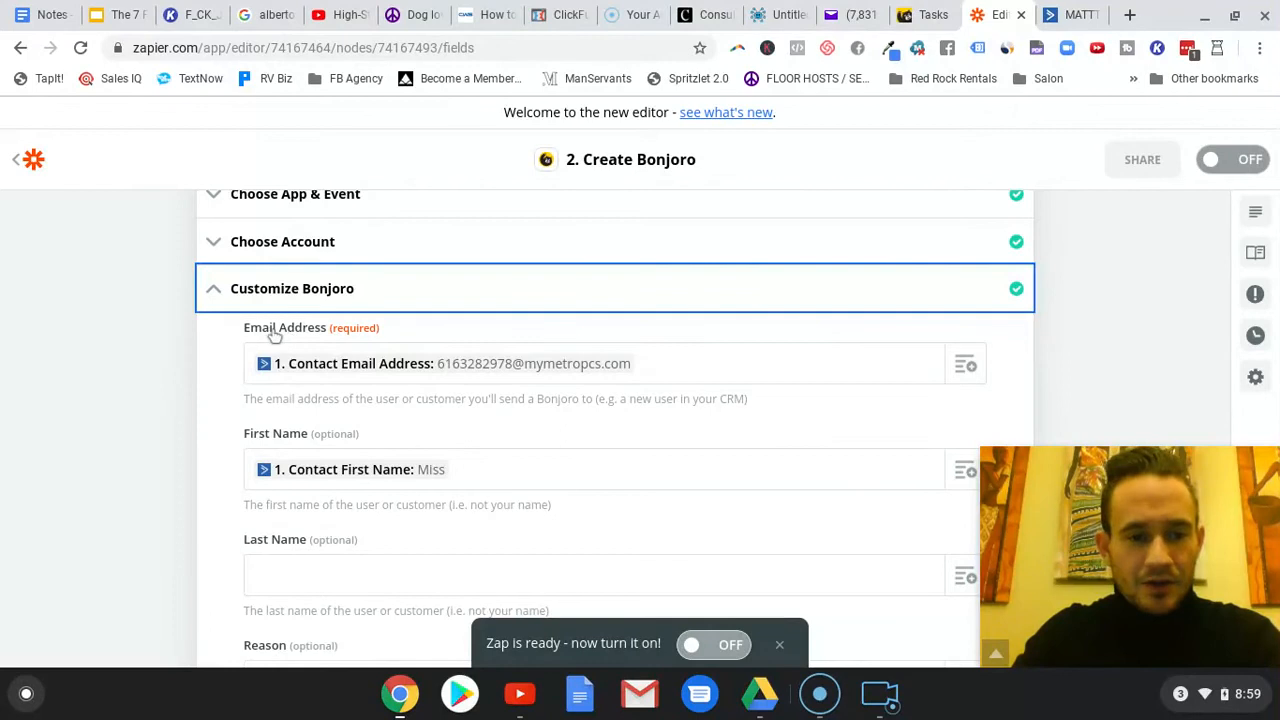
{"action": "left_click", "coordinate": [714, 367]}
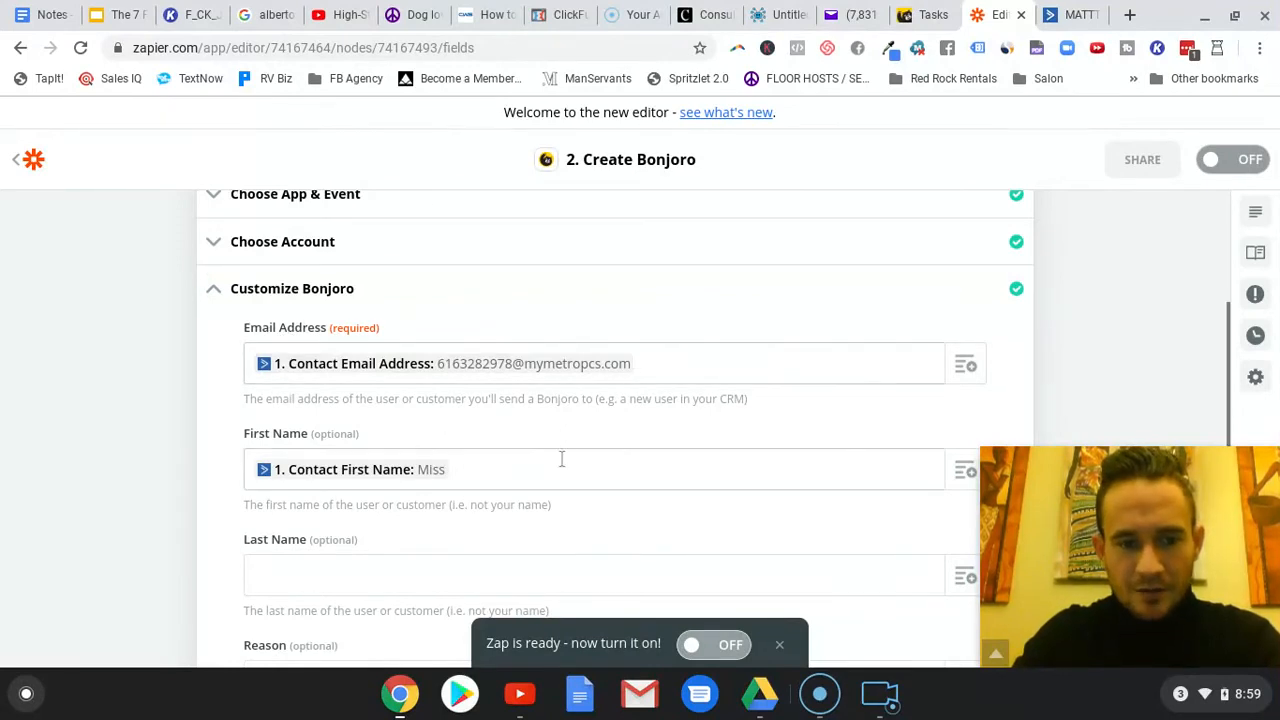
{"action": "scroll", "coordinate": [754, 425], "scroll_direction": "down", "scroll_amount": 3}
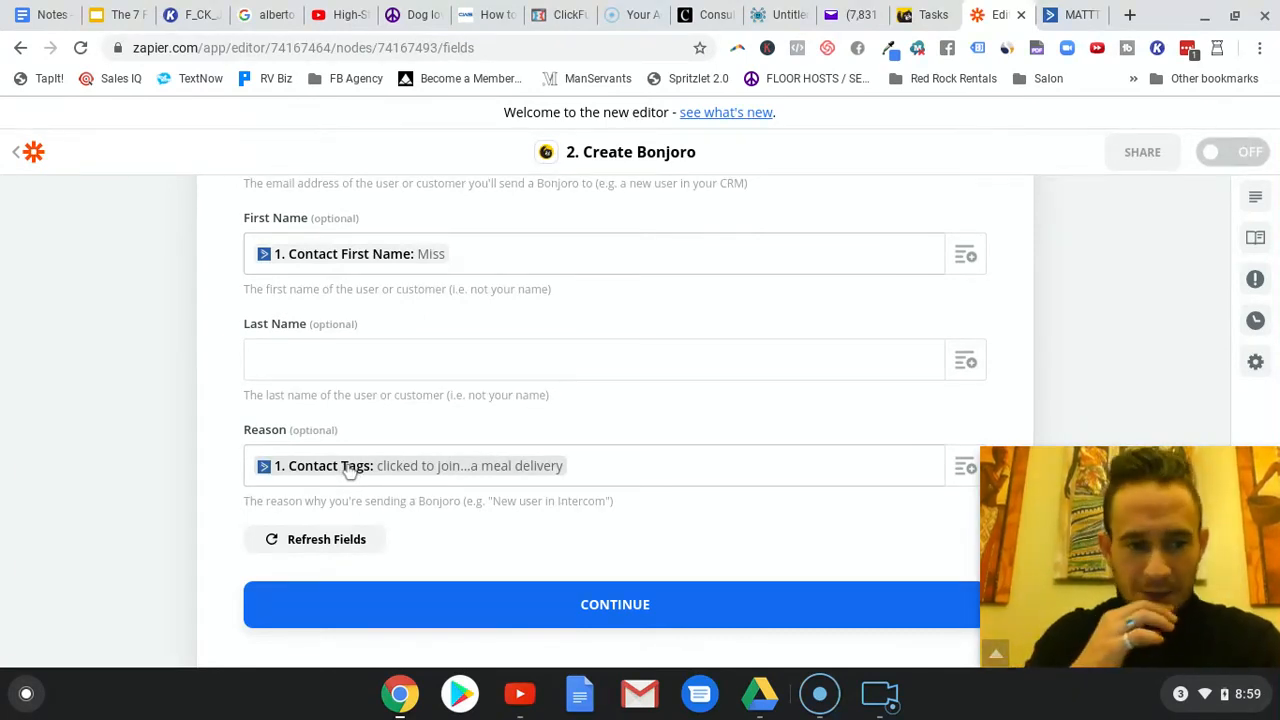
{"action": "scroll", "coordinate": [486, 369], "scroll_direction": "up", "scroll_amount": 1}
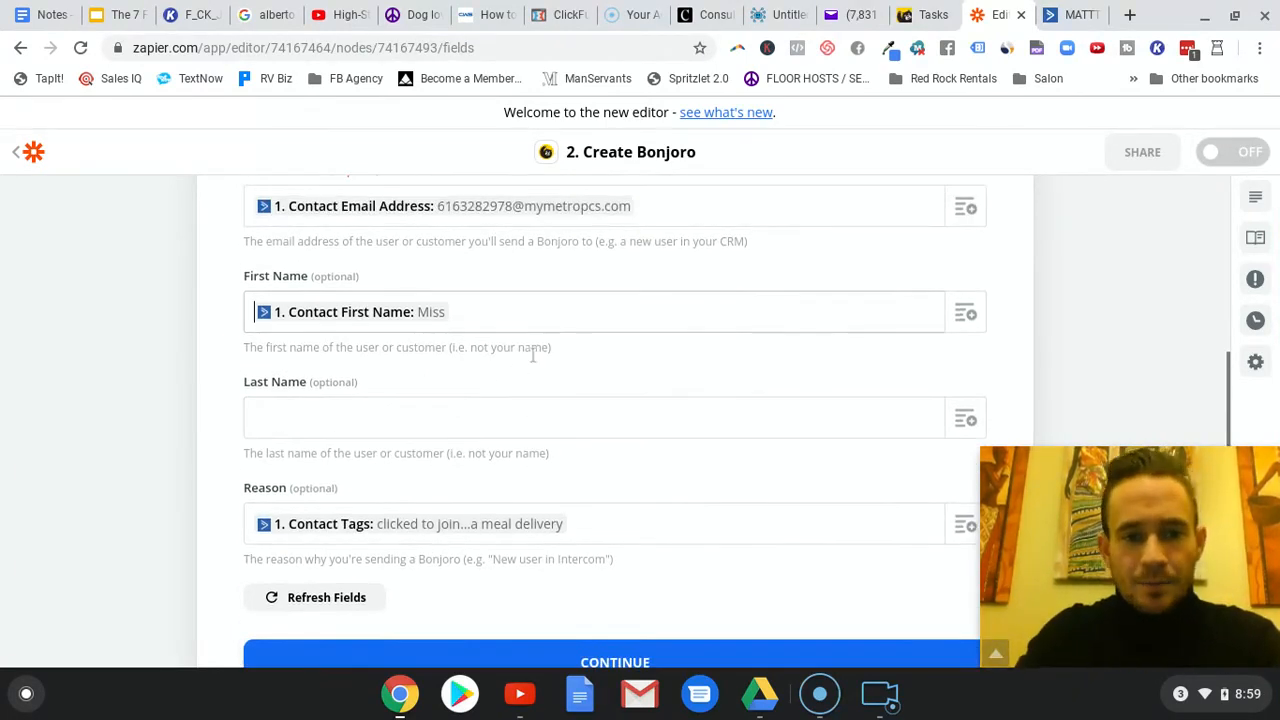
{"action": "scroll", "coordinate": [533, 356], "scroll_direction": "up", "scroll_amount": 1}
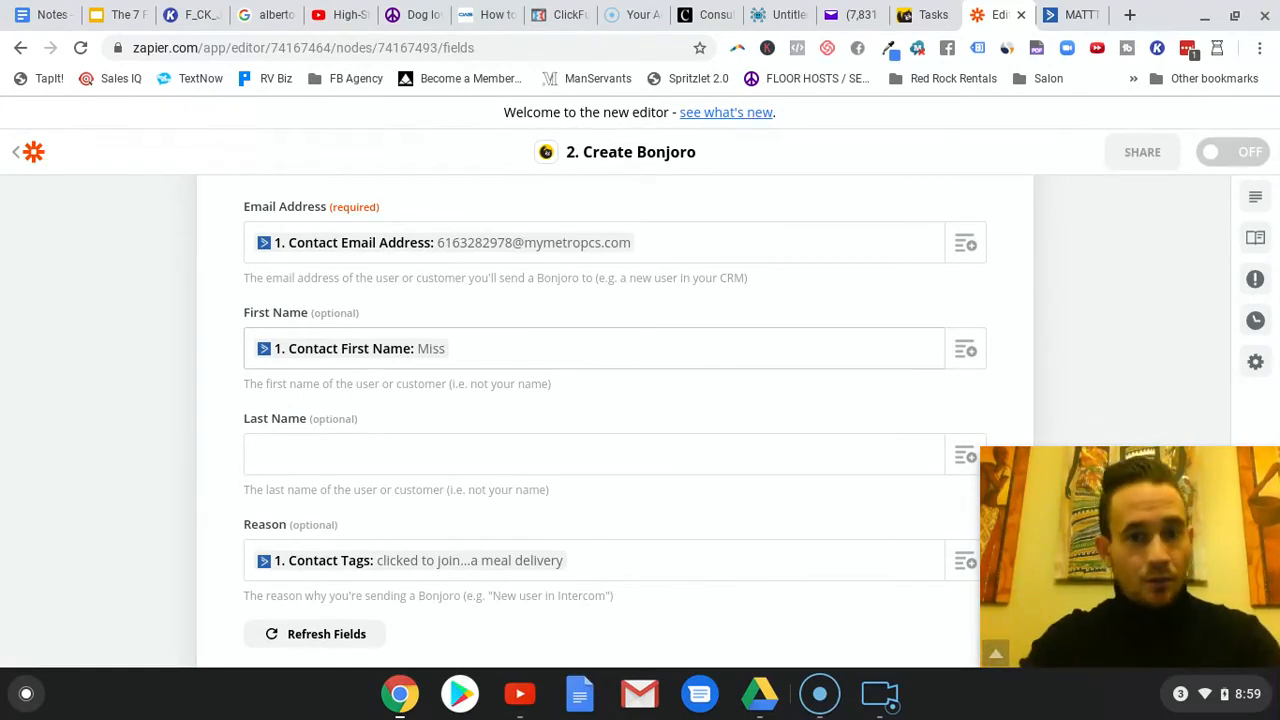
- Switch to ActiveCampaign and review the automation's list trigger, tag action and email action
{"action": "left_click", "coordinate": [1064, 14]}
{"action": "mouse_move", "coordinate": [428, 278]}
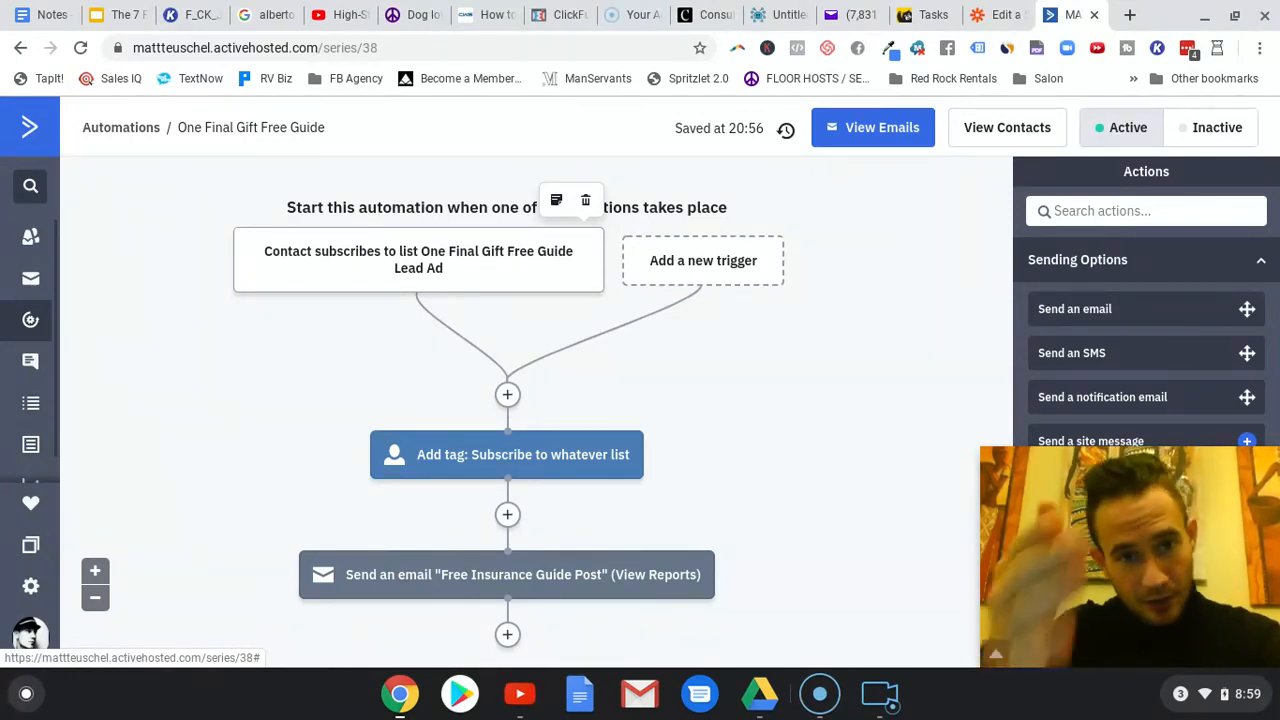
{"action": "mouse_move", "coordinate": [548, 592]}
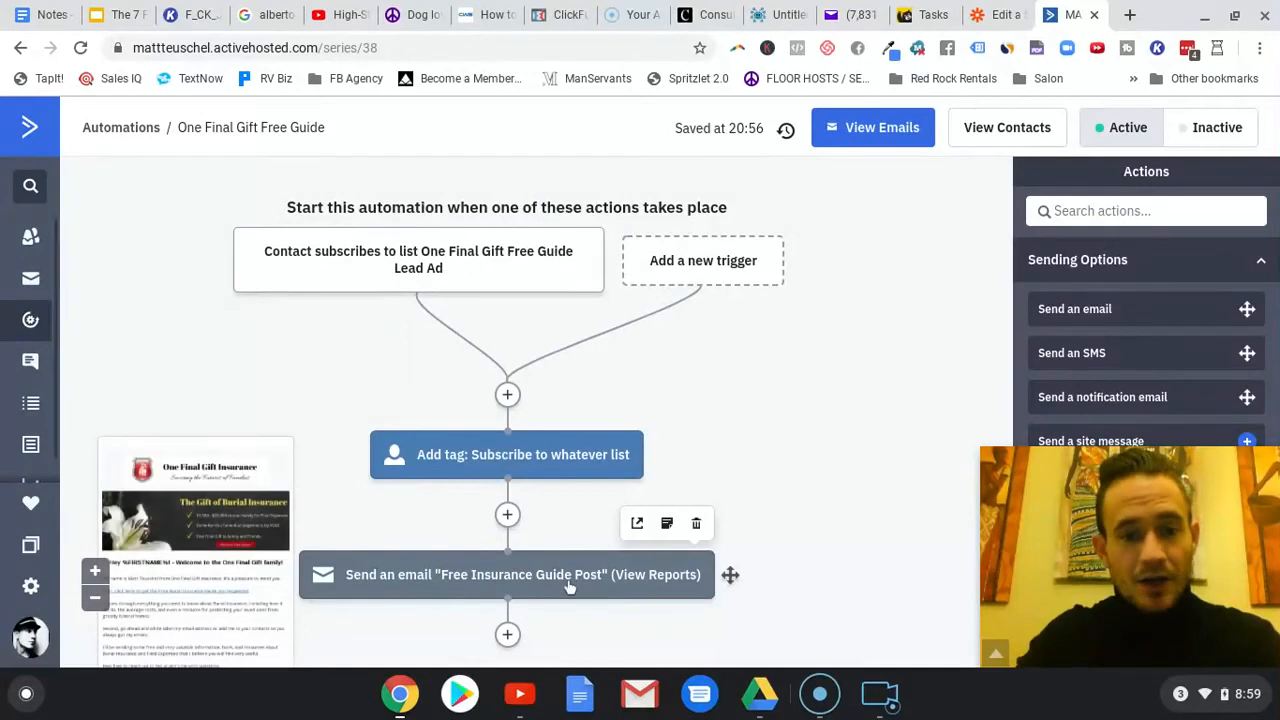
{"action": "mouse_move", "coordinate": [471, 452]}
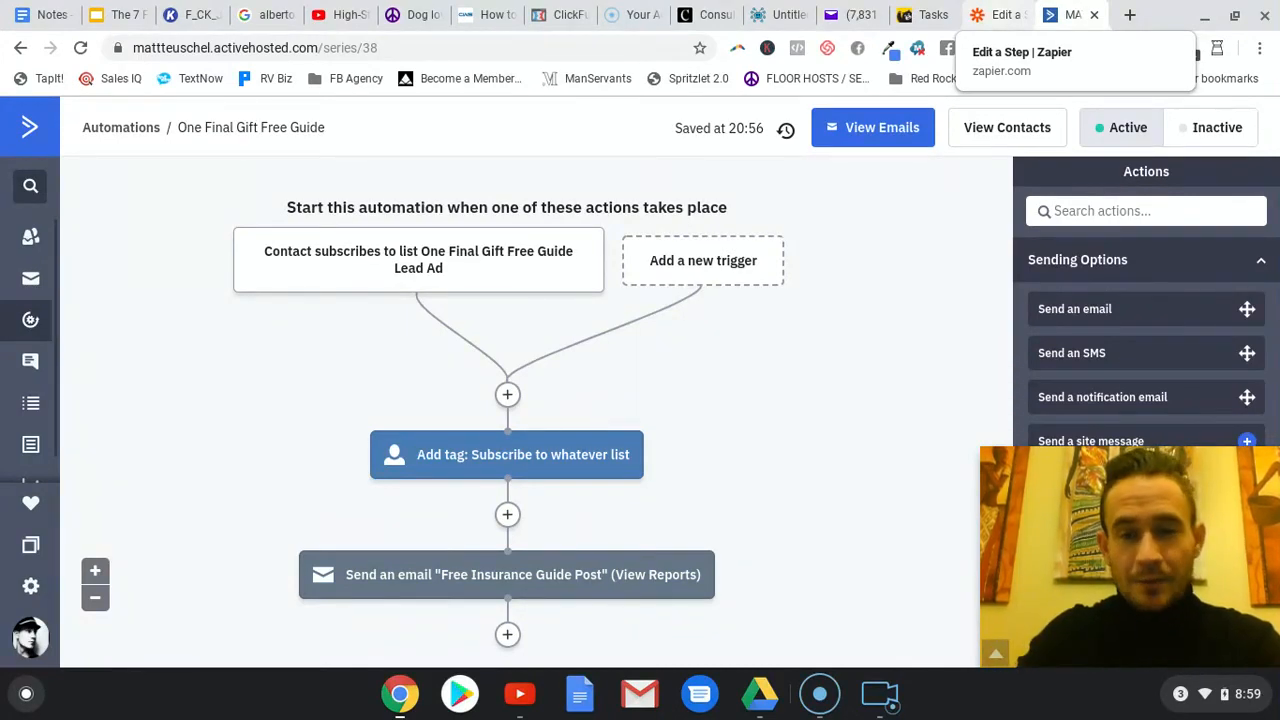
- Return to the Zapier zap and review which ActiveCampaign contact fields, including Contact Tags, can feed the Bonjoro Reason field
{"action": "left_click", "coordinate": [997, 18]}
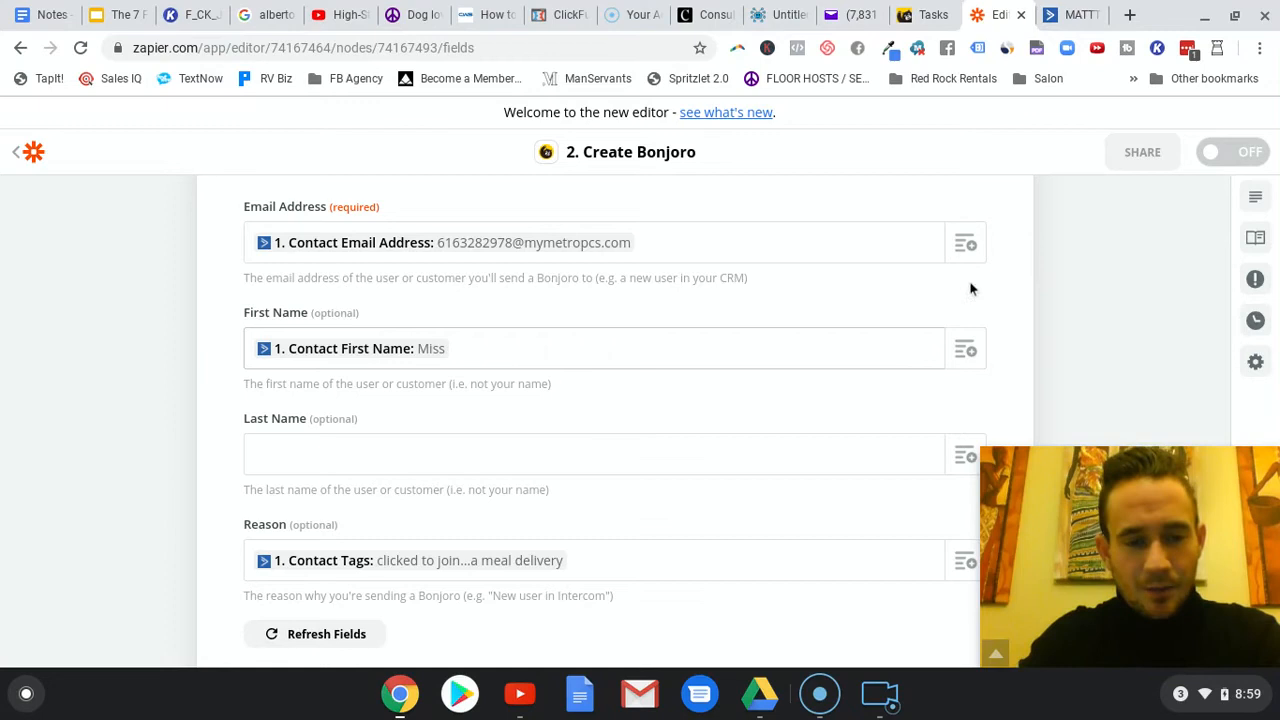
{"action": "scroll", "coordinate": [780, 328], "scroll_direction": "down", "scroll_amount": 1}
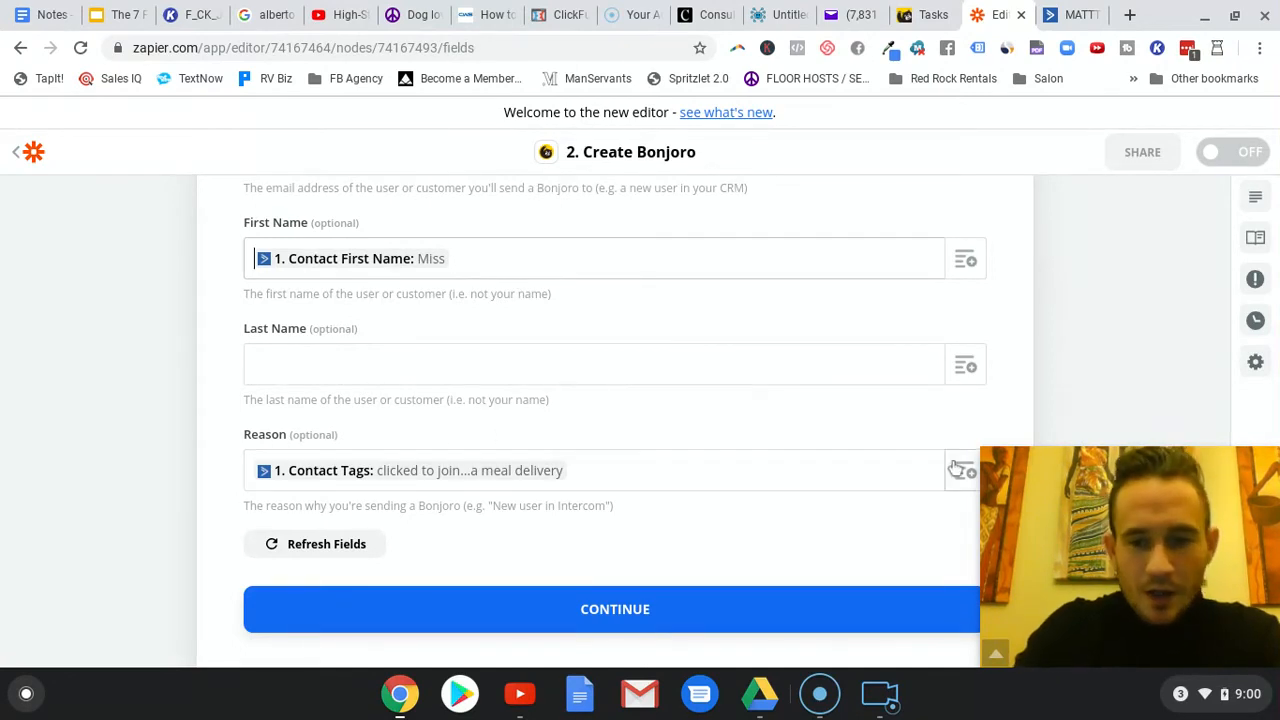
{"action": "scroll", "coordinate": [718, 379], "scroll_direction": "down", "scroll_amount": 1}
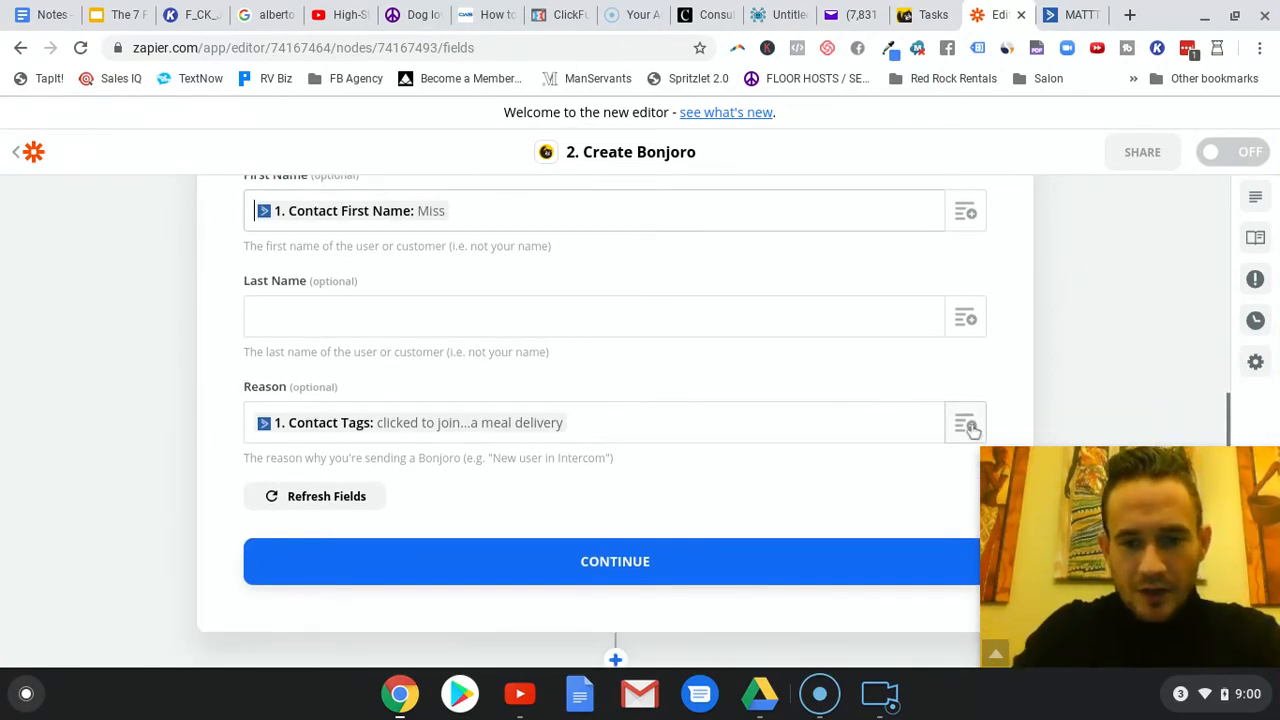
{"action": "left_click", "coordinate": [683, 408]}
{"action": "scroll", "coordinate": [390, 535], "scroll_direction": "down", "scroll_amount": 2}
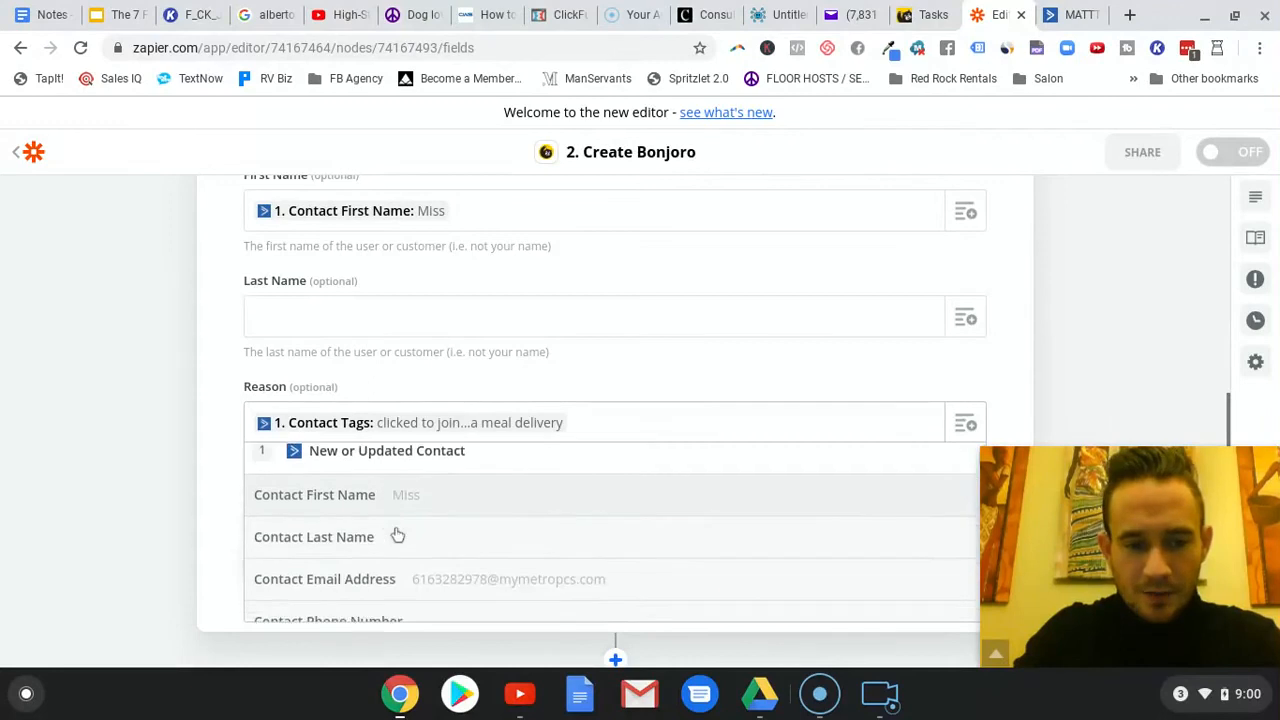
{"action": "scroll", "coordinate": [397, 535], "scroll_direction": "down", "scroll_amount": 3}
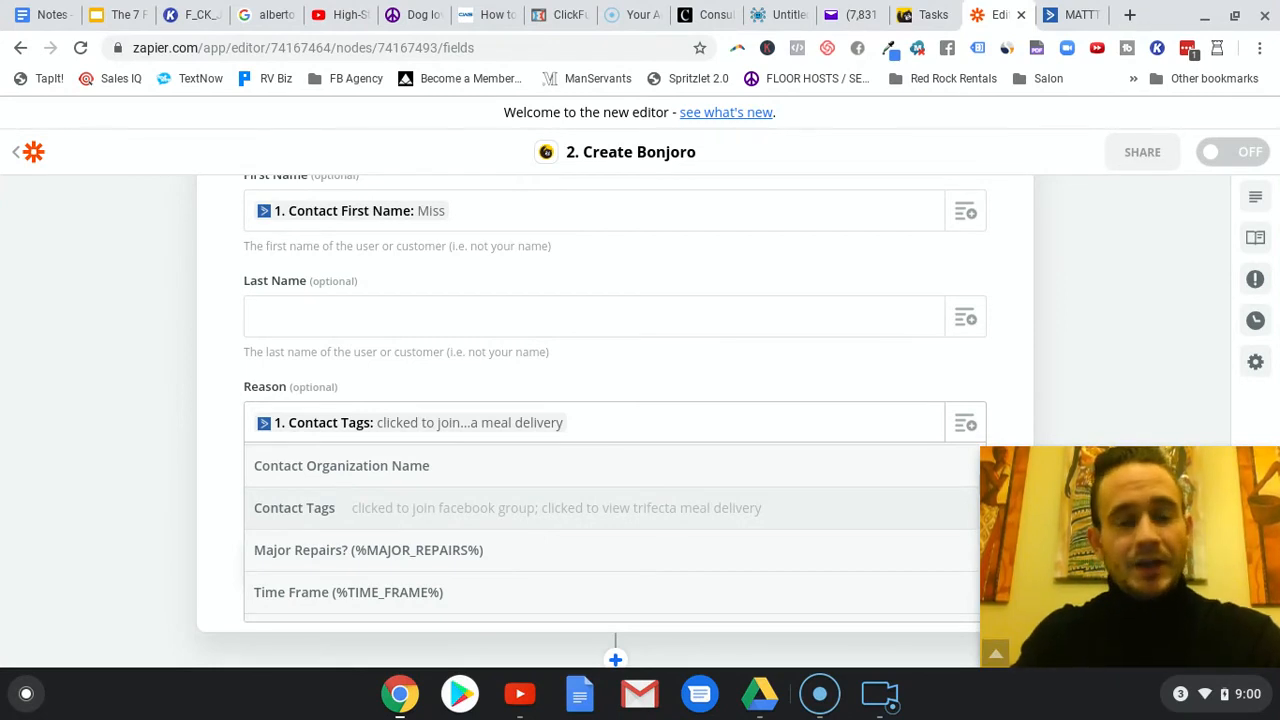
{"action": "left_click", "coordinate": [1100, 317]}
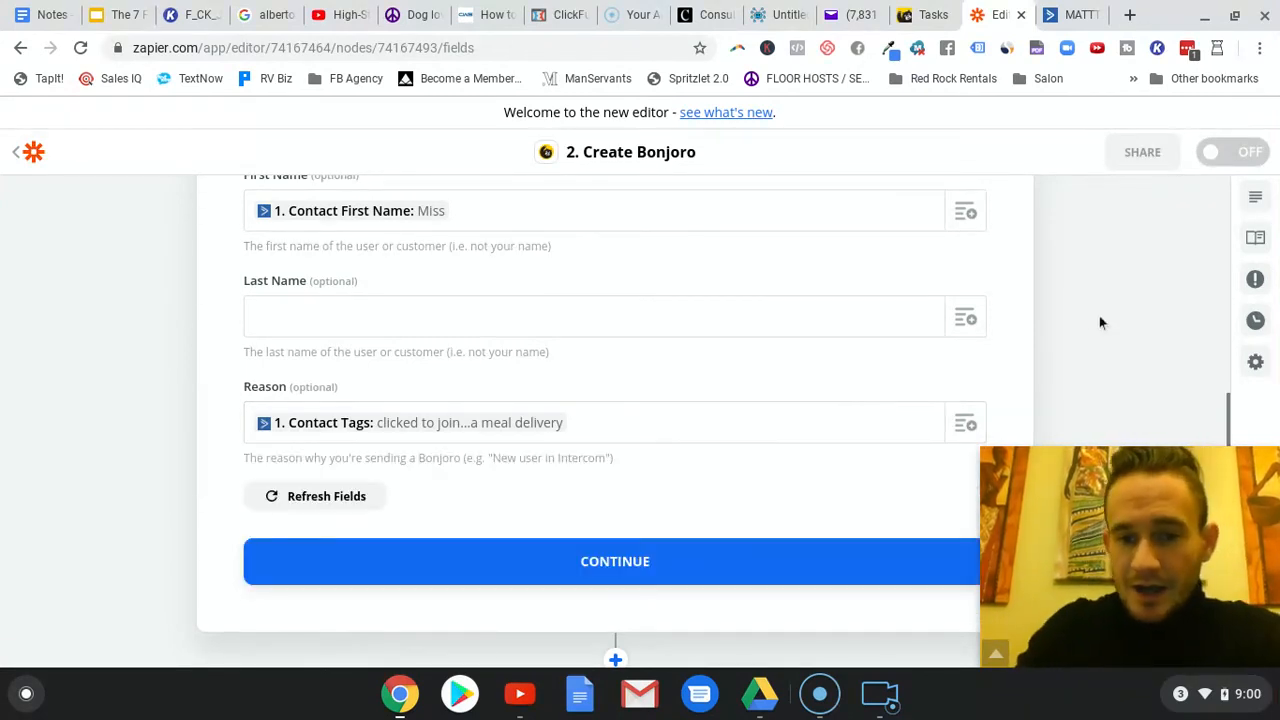
- Accept the Bonjoro field mapping, review the sent test data and finish editing the Create Bonjoro step
{"action": "scroll", "coordinate": [750, 404], "scroll_direction": "down", "scroll_amount": 1}
{"action": "left_click", "coordinate": [760, 517]}
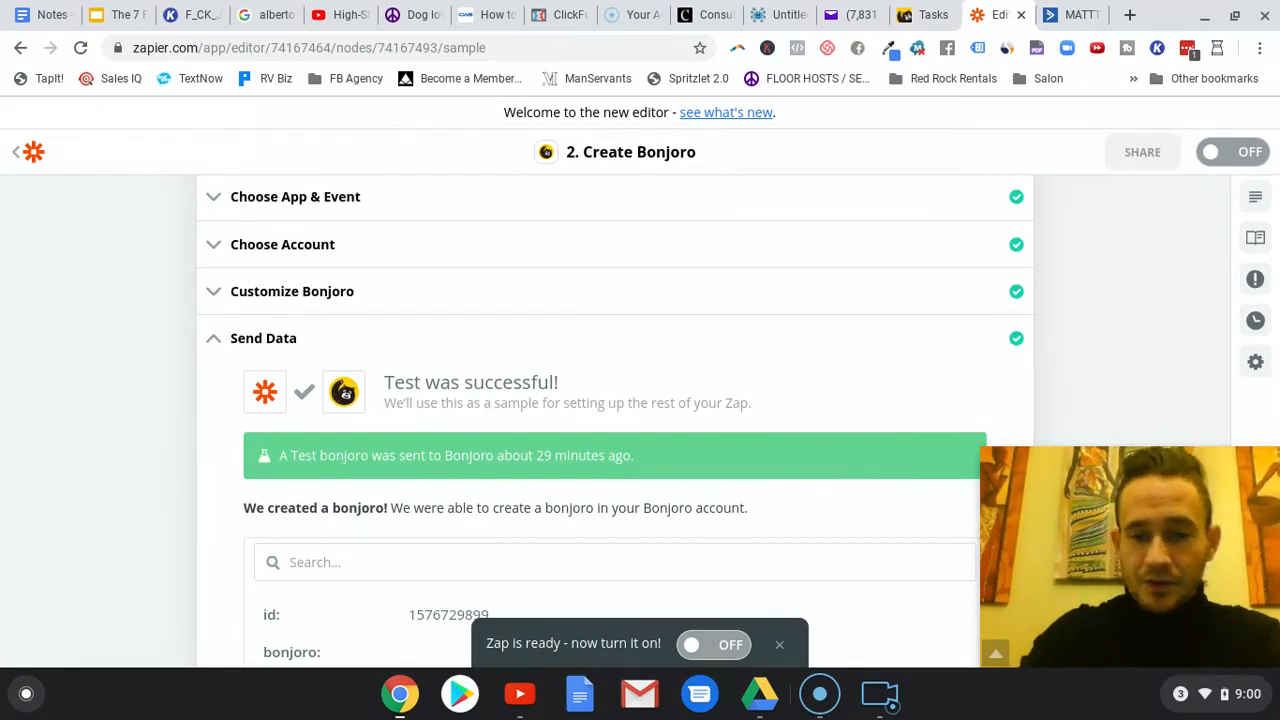
{"action": "scroll", "coordinate": [1136, 298], "scroll_direction": "down", "scroll_amount": 10}
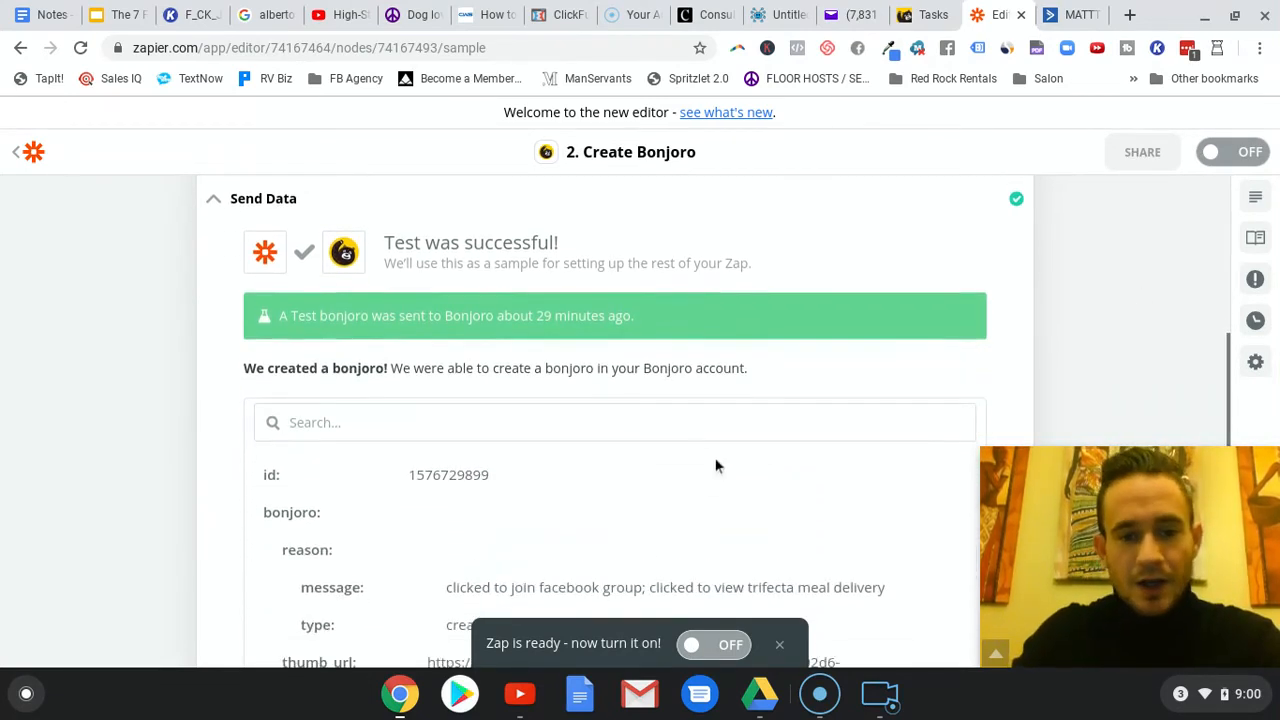
{"action": "scroll", "coordinate": [1103, 371], "scroll_direction": "down", "scroll_amount": 5}
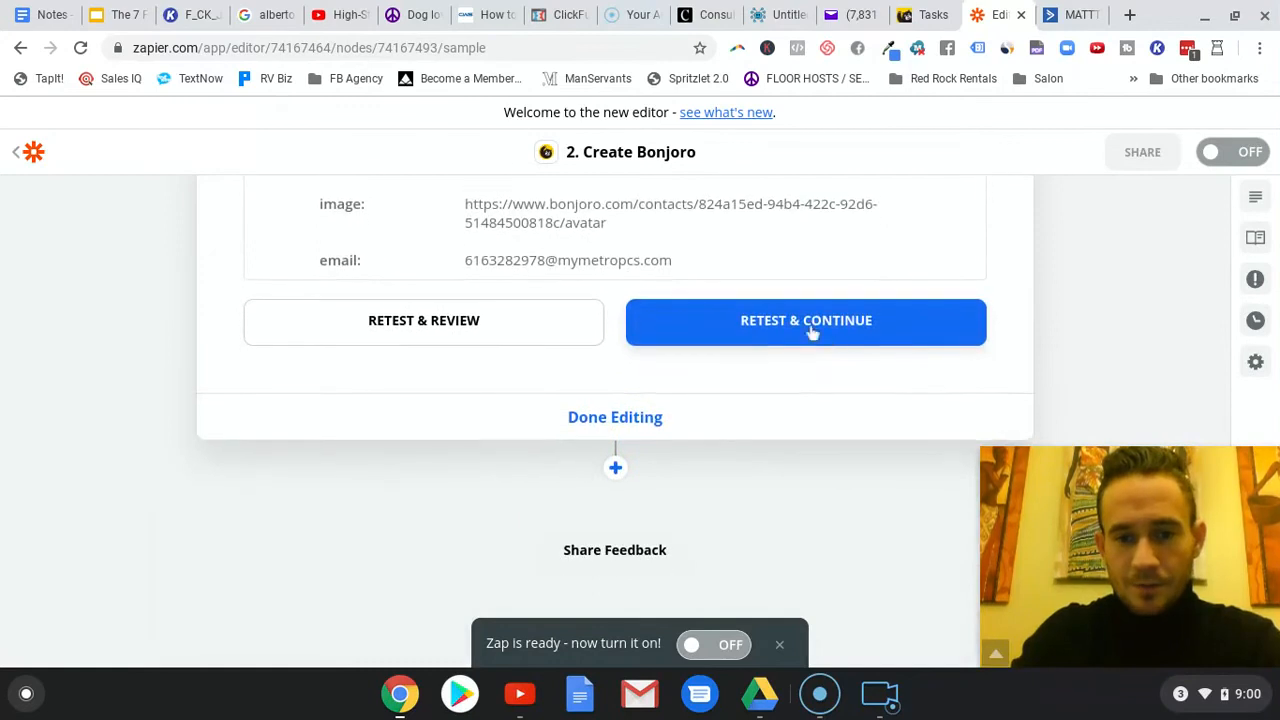
{"action": "left_click", "coordinate": [680, 418]}
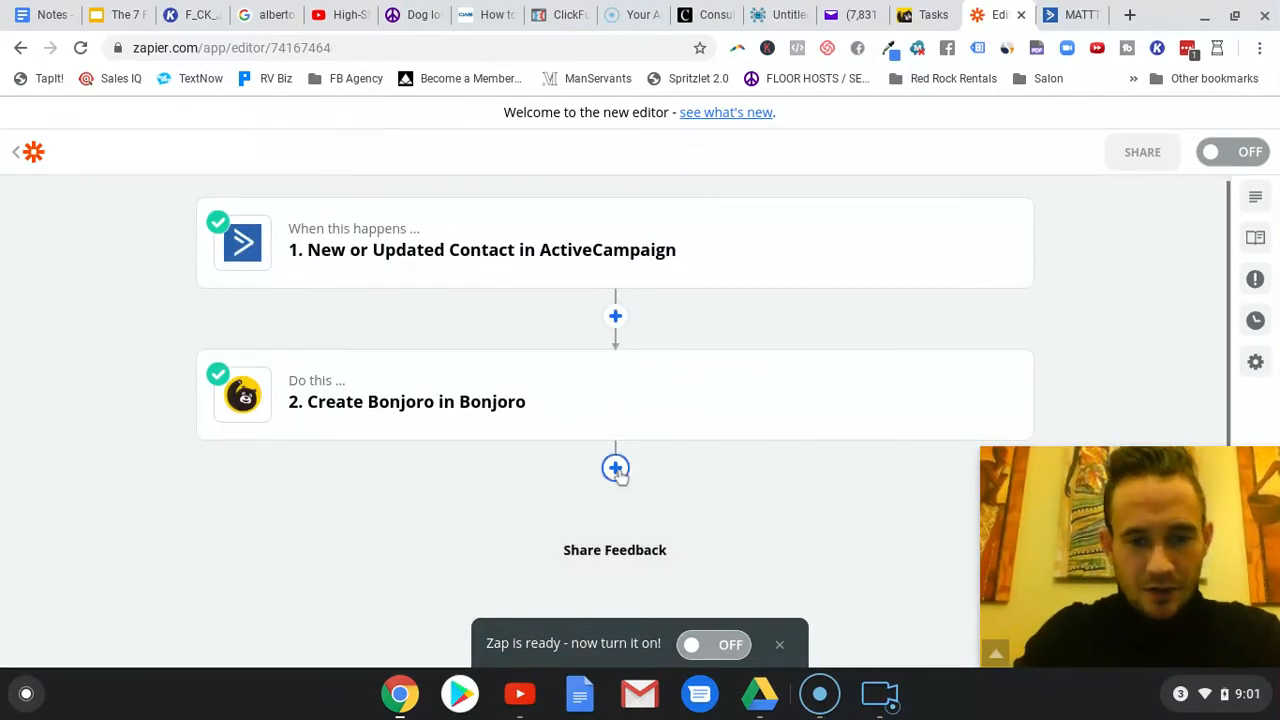
- Add an SMS by Zapier action after Create Bonjoro with Send SMS as the action event
{"action": "left_click", "coordinate": [685, 440]}
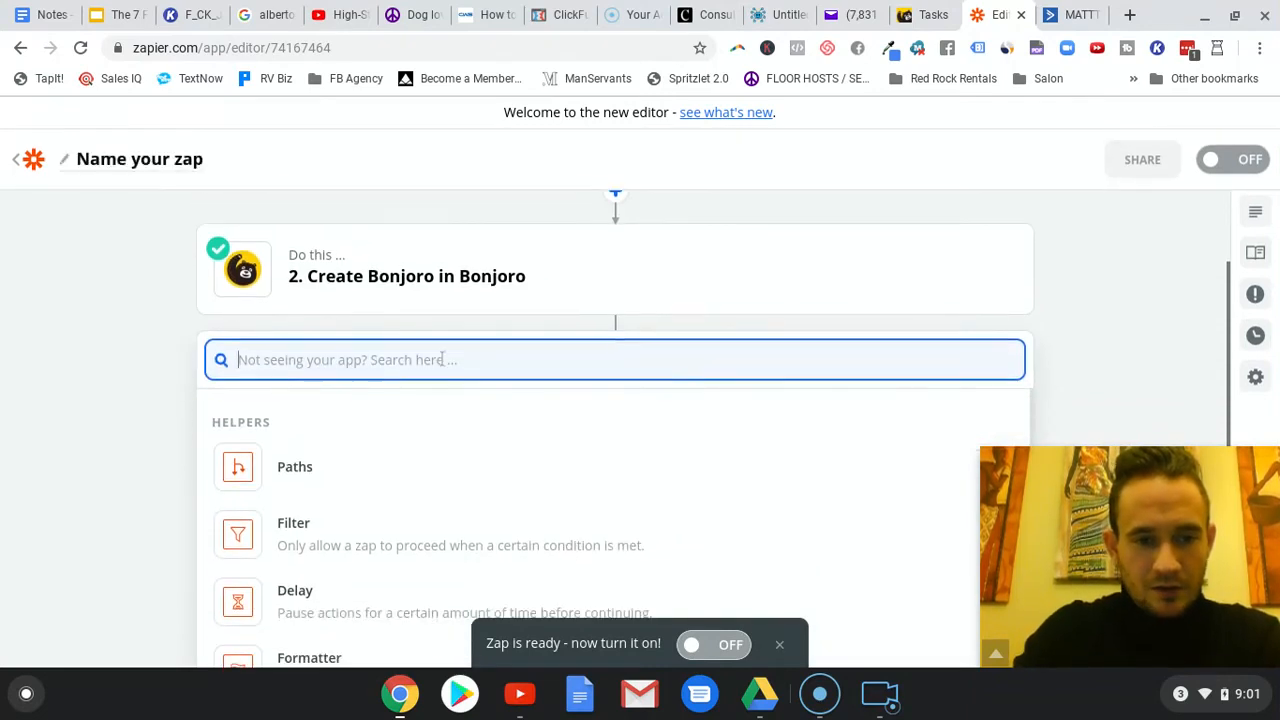
{"action": "type", "text": "sms by"}
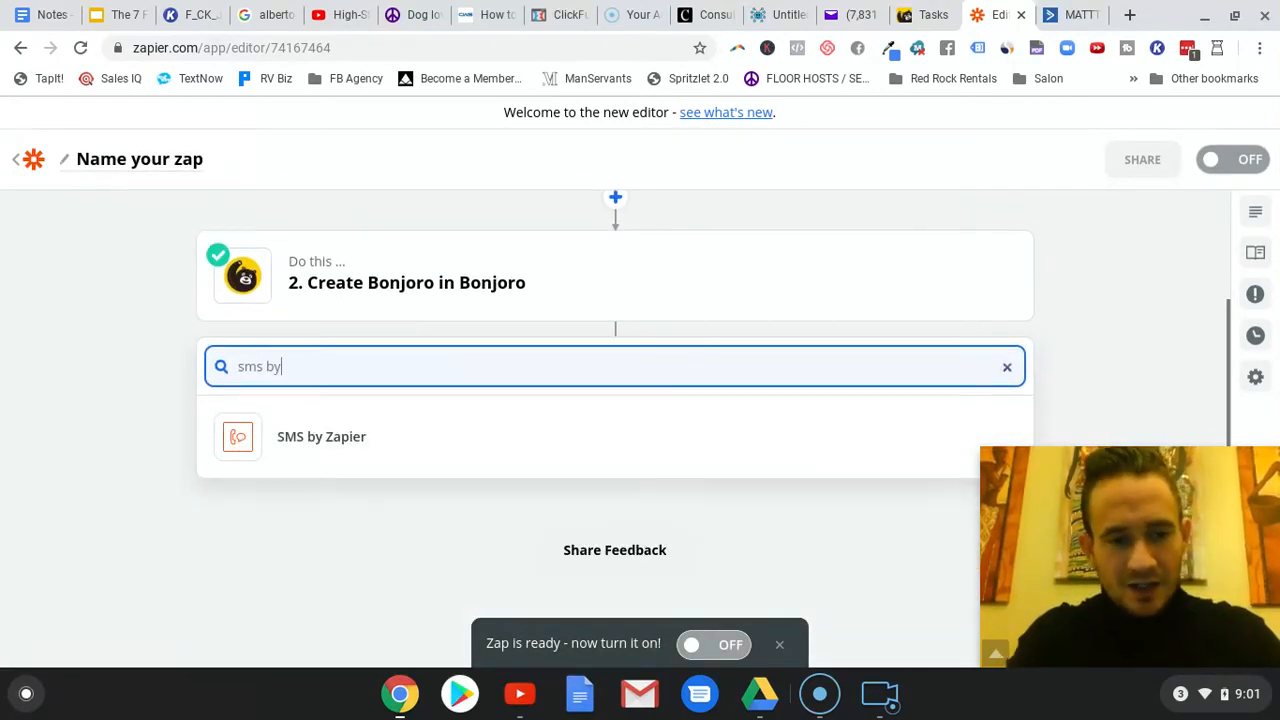
{"action": "left_click", "coordinate": [349, 441]}
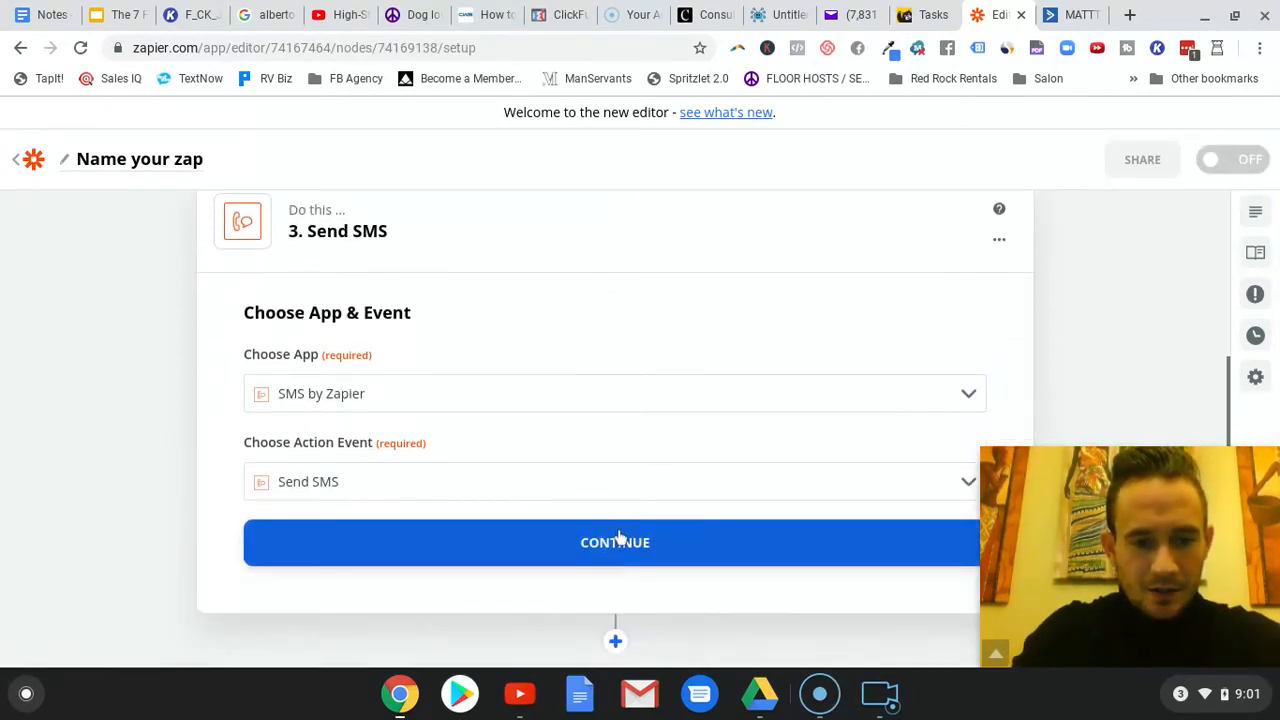
{"action": "left_click", "coordinate": [618, 540]}
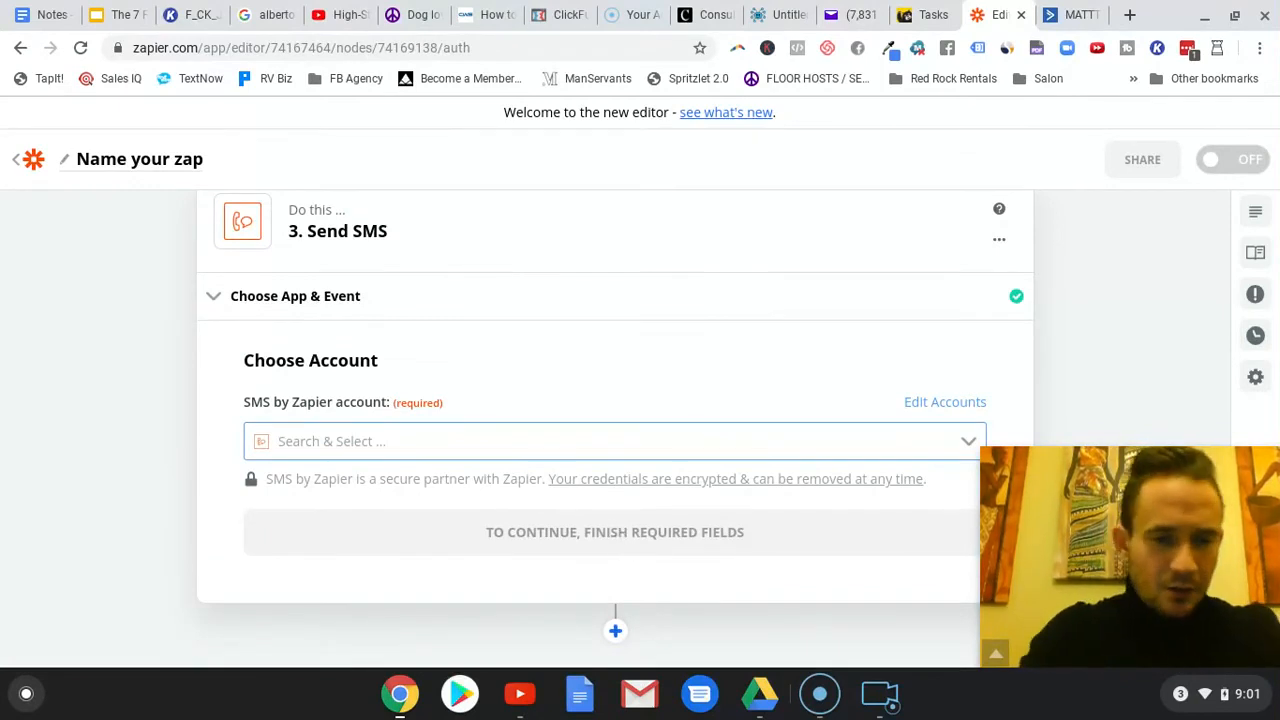
- Choose the Leads For Locals Booking Text account for the SMS action and select an available sender number
{"action": "left_click", "coordinate": [478, 446]}
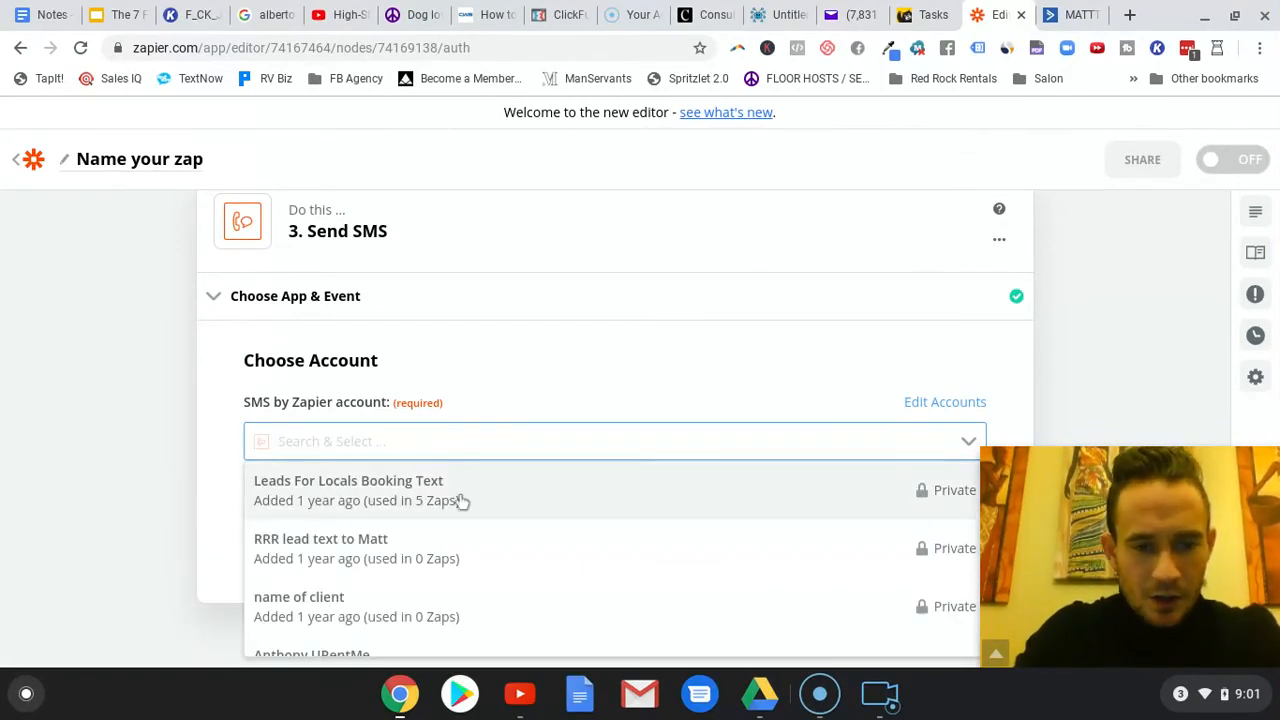
{"action": "left_click", "coordinate": [468, 494]}
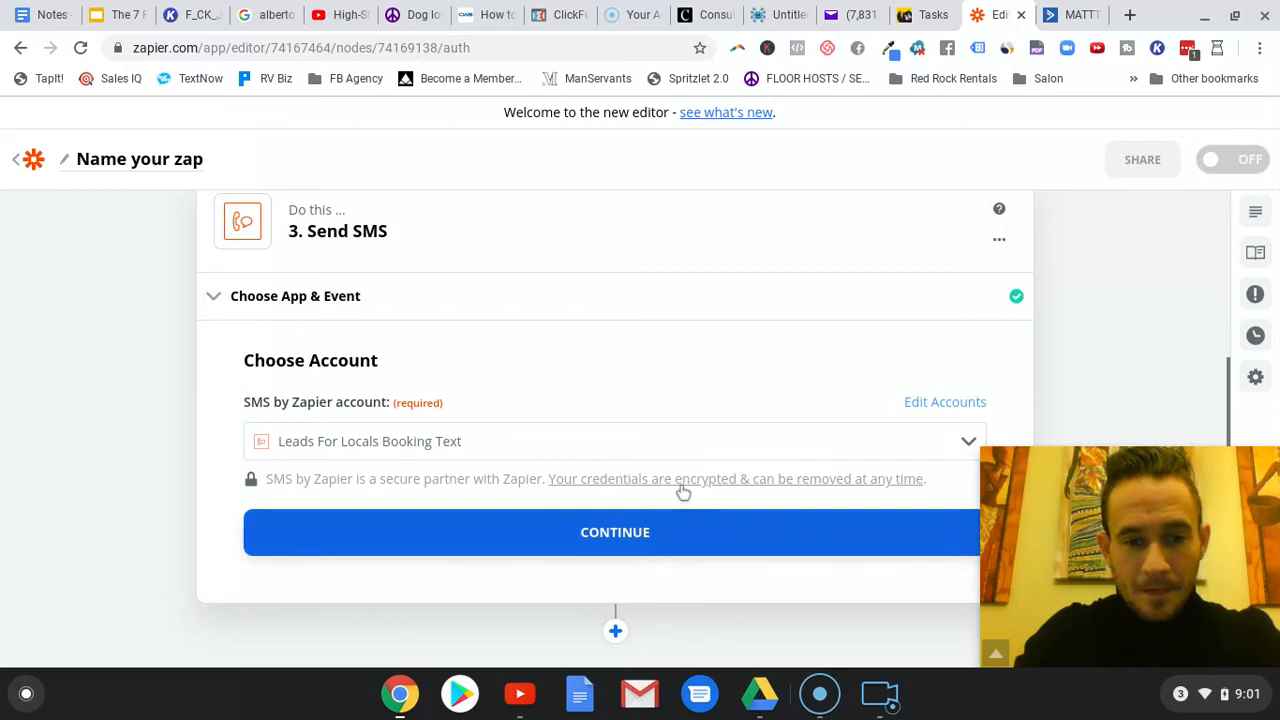
{"action": "left_click", "coordinate": [611, 371]}
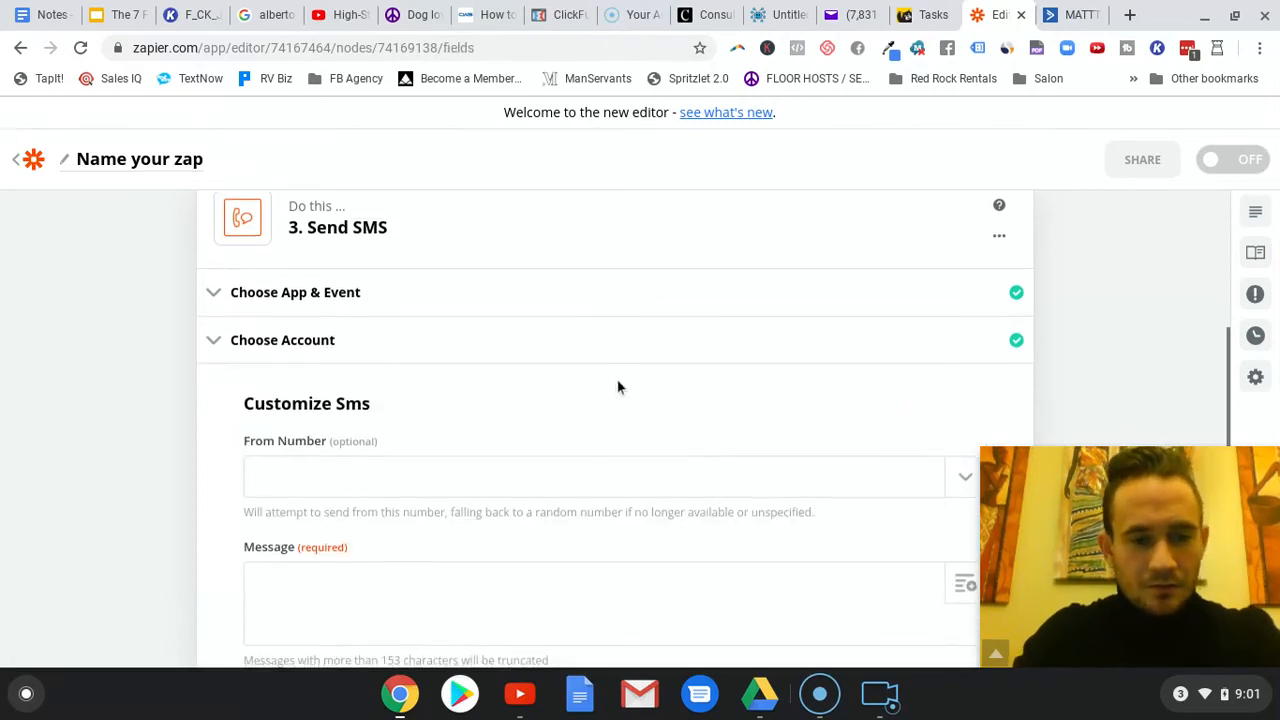
{"action": "left_click", "coordinate": [946, 383]}
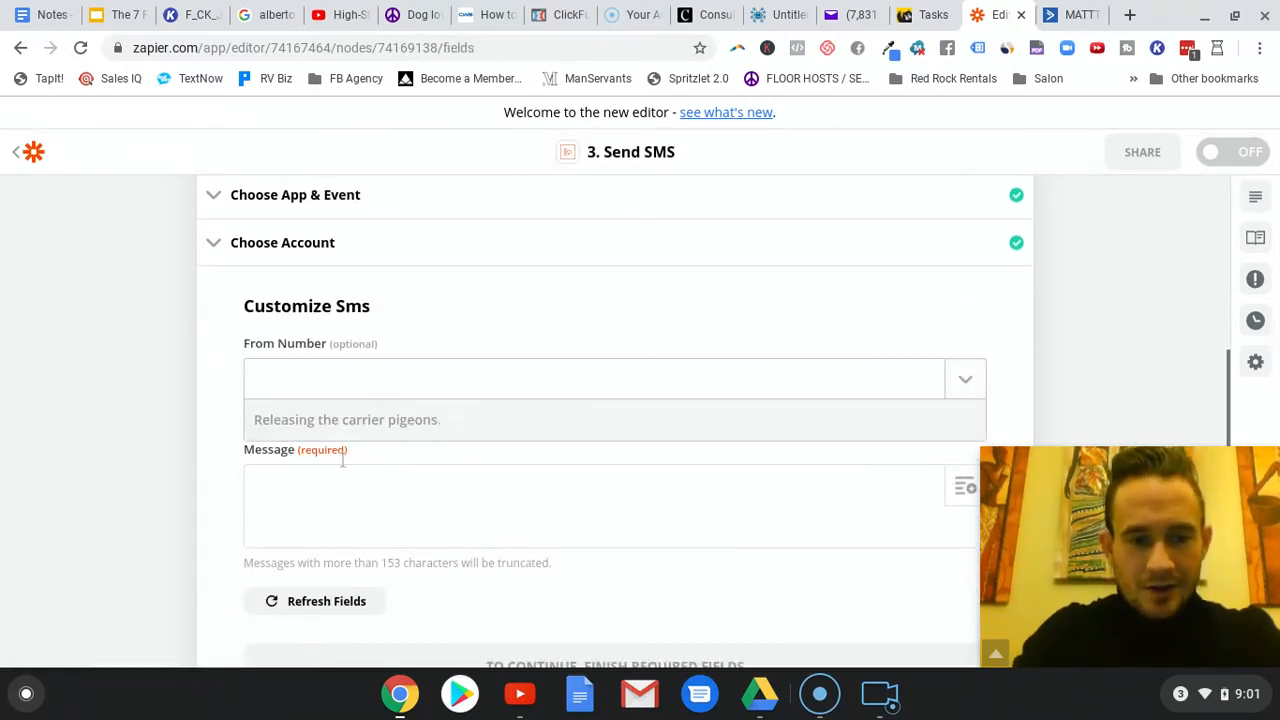
{"action": "left_click", "coordinate": [343, 498]}
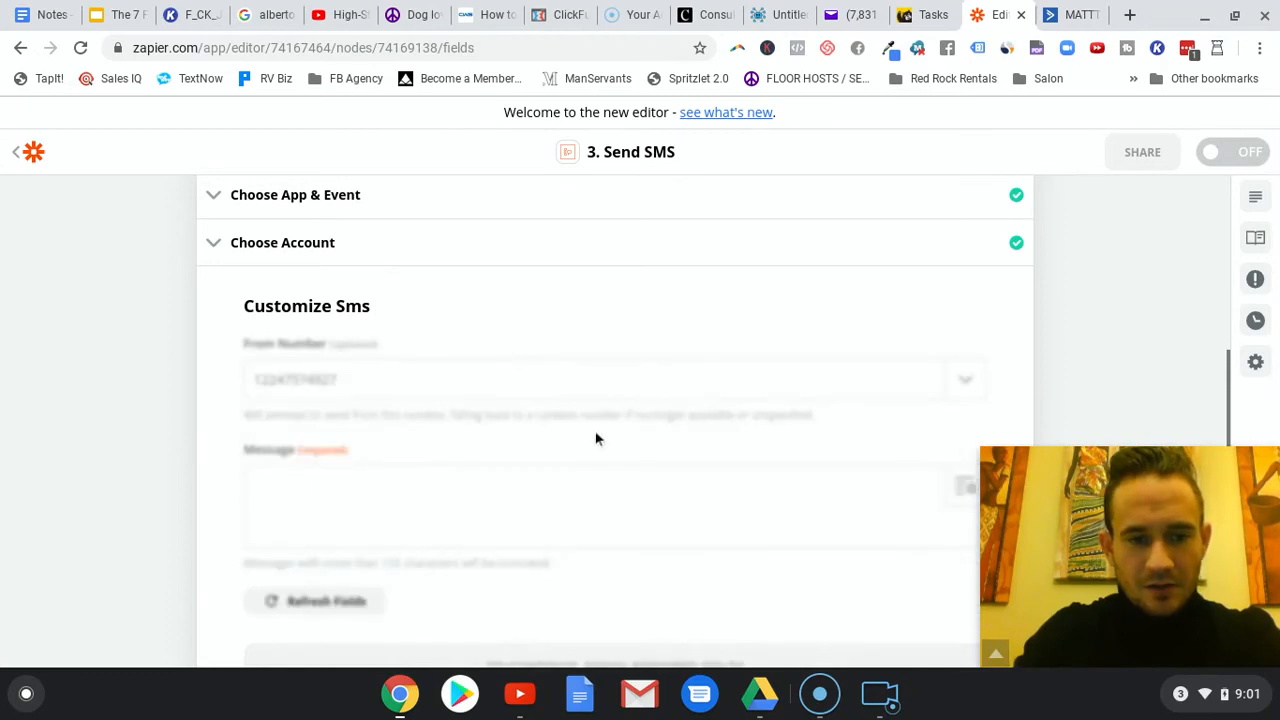
- Write the SMS message "New One Final Gift Free Guide Lead! Send Bonjoro video!" and start a new line below it
{"action": "left_click", "coordinate": [595, 398]}
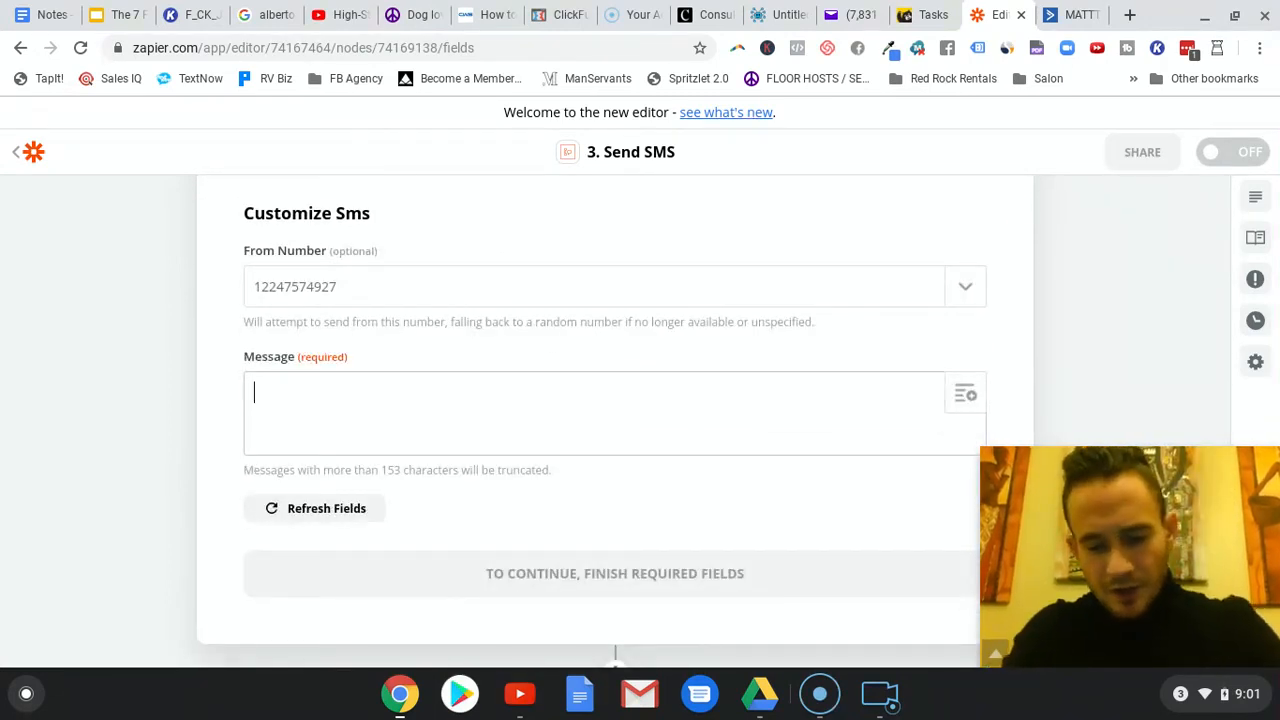
{"action": "type", "text": "New"}
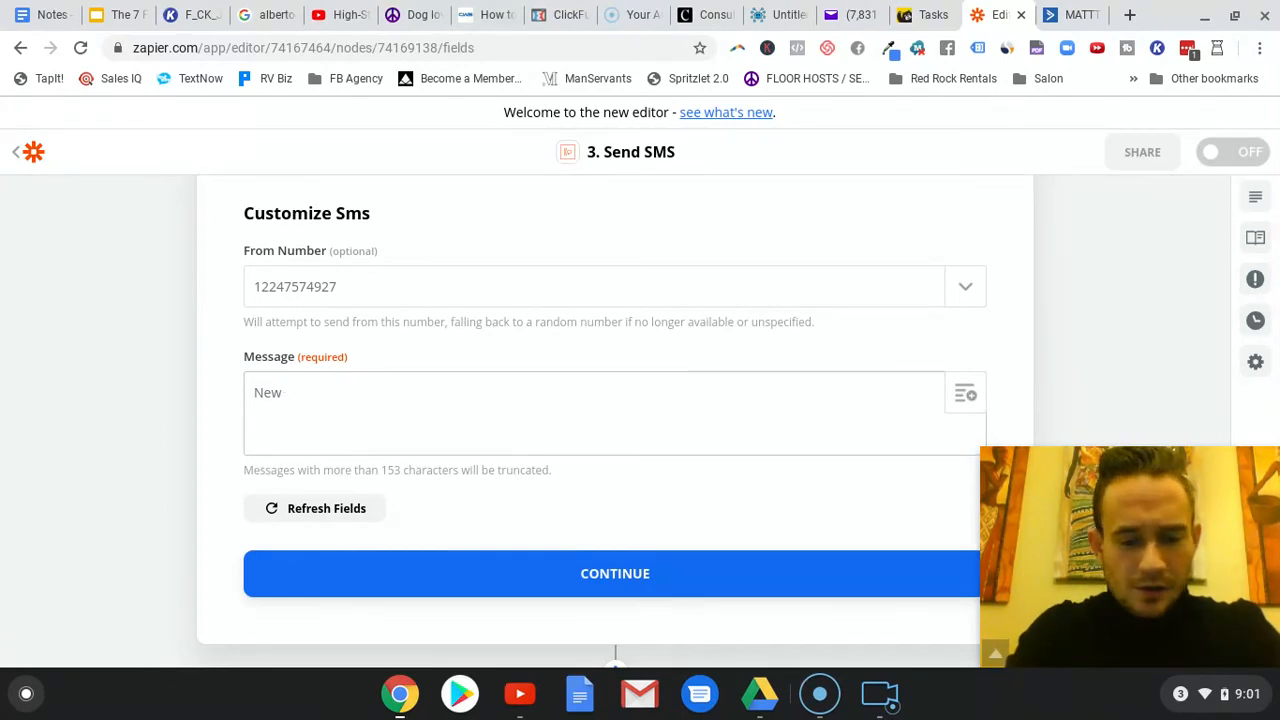
{"action": "type", "text": "contact"}
{"action": "key", "text": "BackSpace"}
{"action": "key", "text": "BackSpace"}
{"action": "key", "text": "BackSpace"}
{"action": "key", "text": "BackSpace"}
{"action": "key", "text": "BackSpace"}
{"action": "key", "text": "BackSpace"}
{"action": "key", "text": "BackSpace"}
{"action": "type", "text": "lead"}
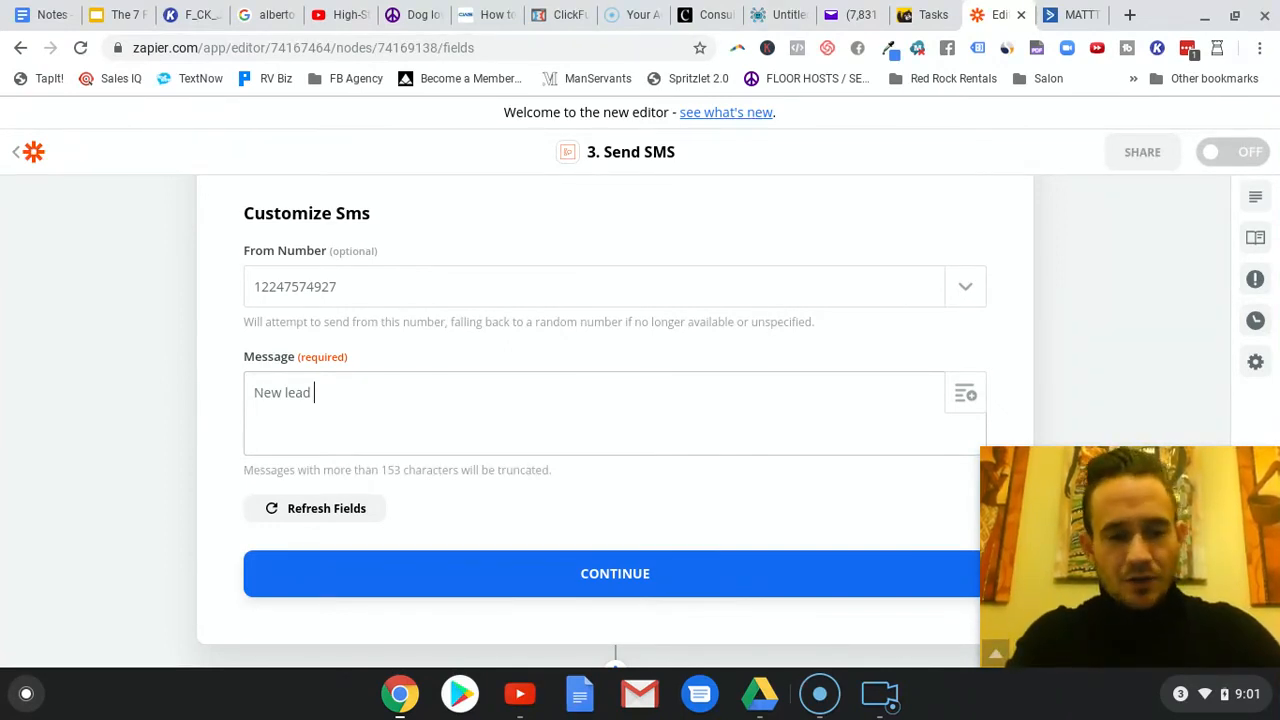
{"action": "key", "text": "BackSpace"}
{"action": "key", "text": "BackSpace"}
{"action": "key", "text": "BackSpace"}
{"action": "key", "text": "BackSpace"}
{"action": "type", "text": "One "}
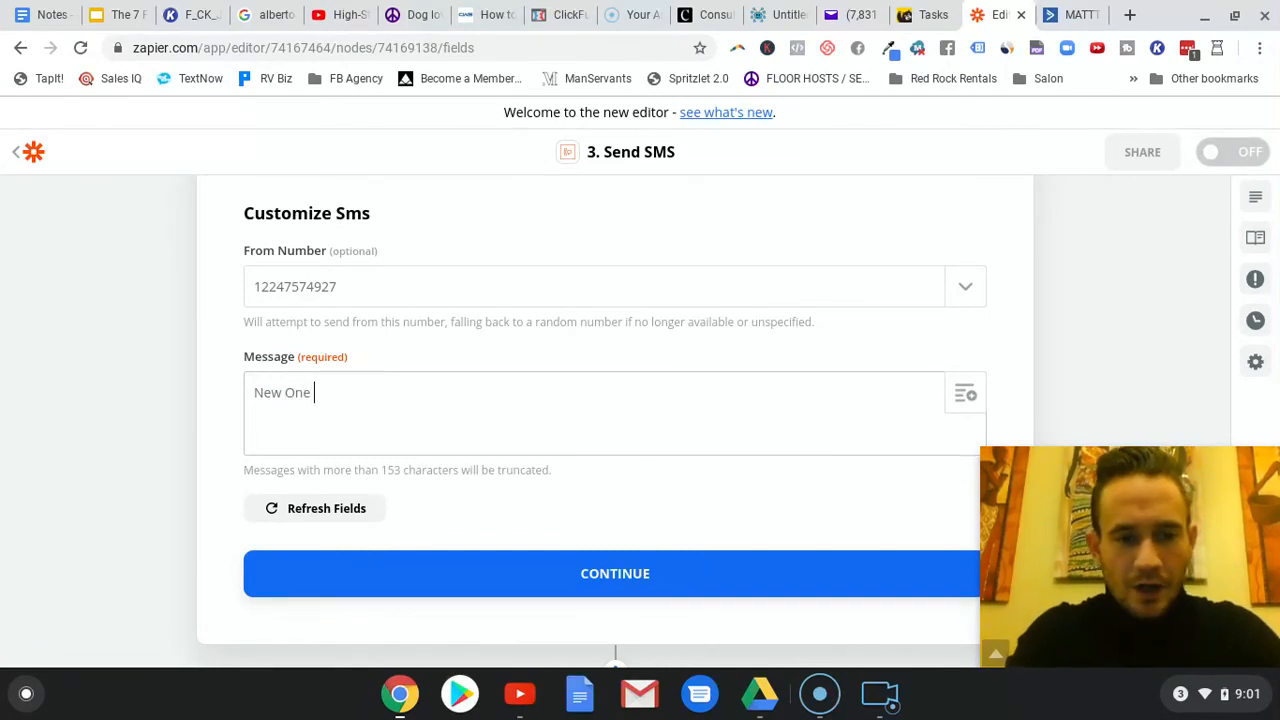
{"action": "type", "text": "Final g"}
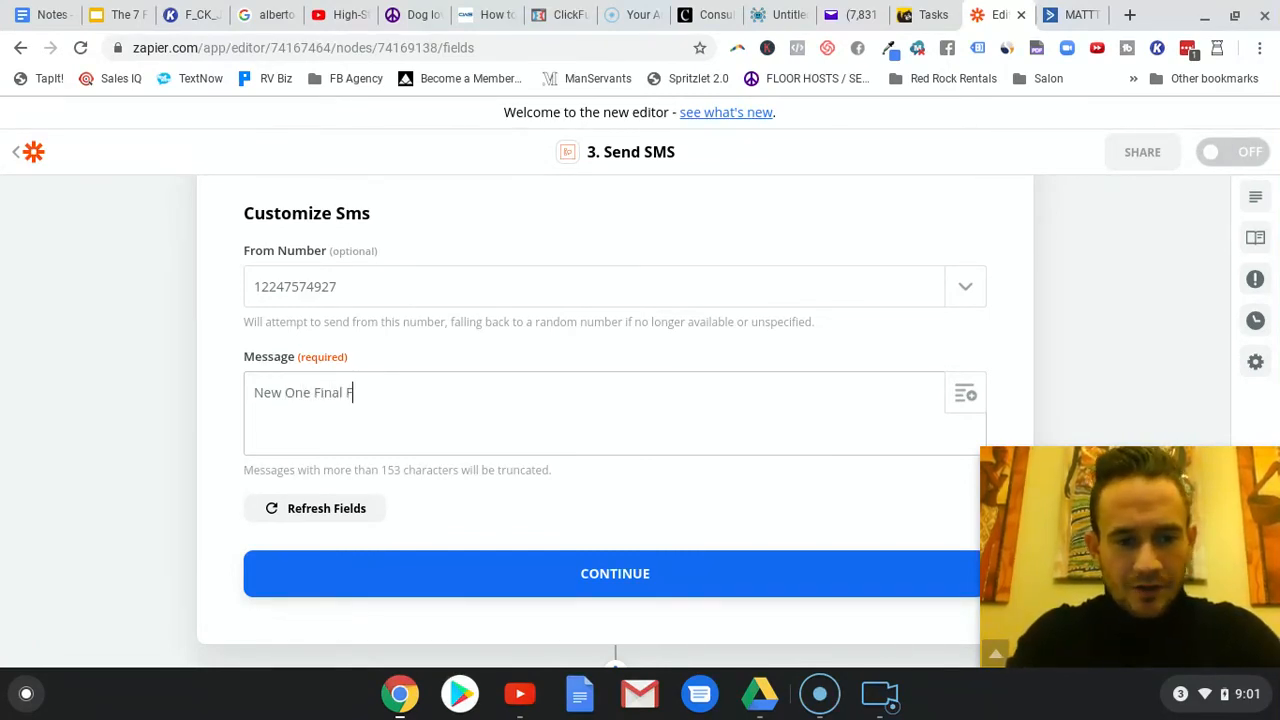
{"action": "key", "text": "BackSpace"}
{"action": "type", "text": "Gift"}
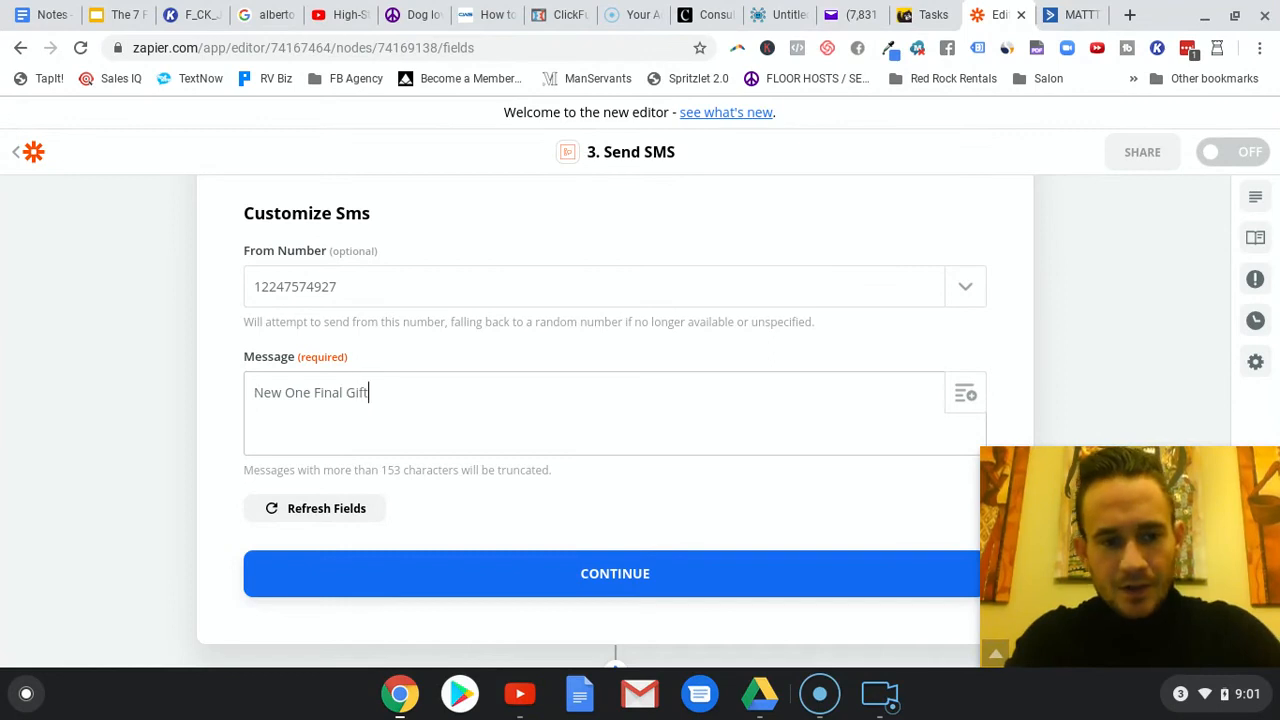
{"action": "type", "text": " F"}
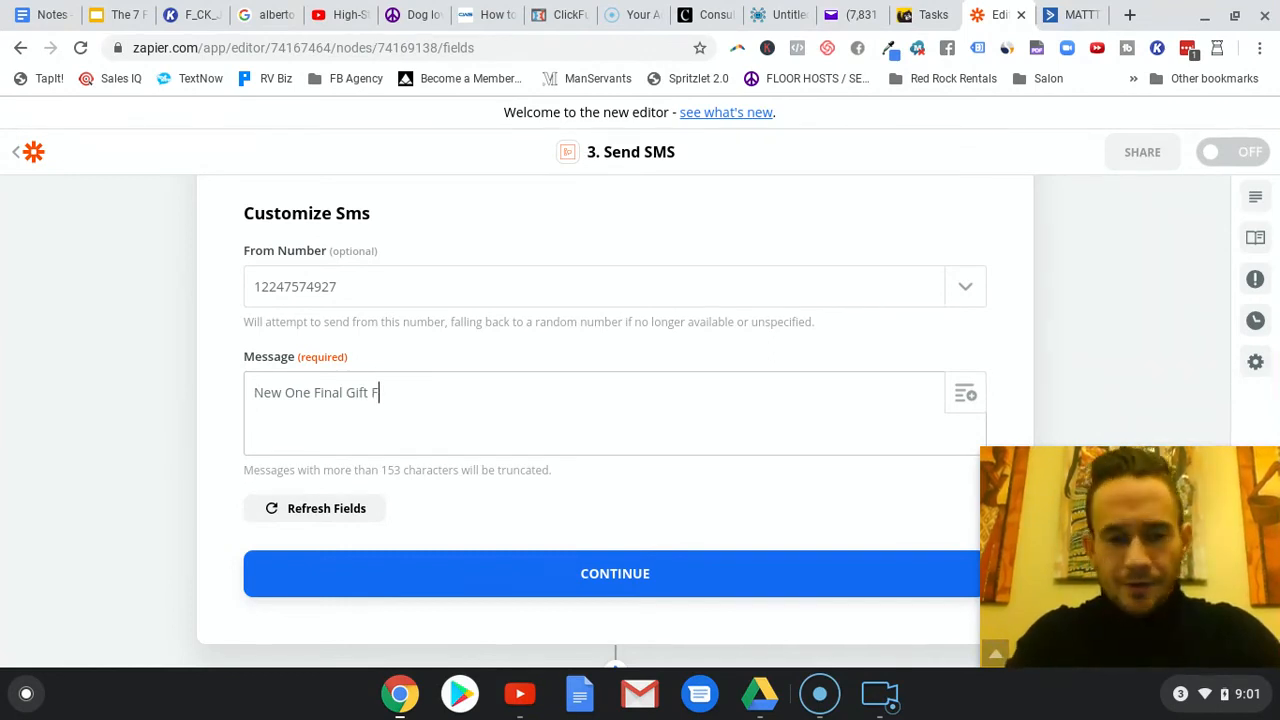
{"action": "type", "text": "ree Guide Lead"}
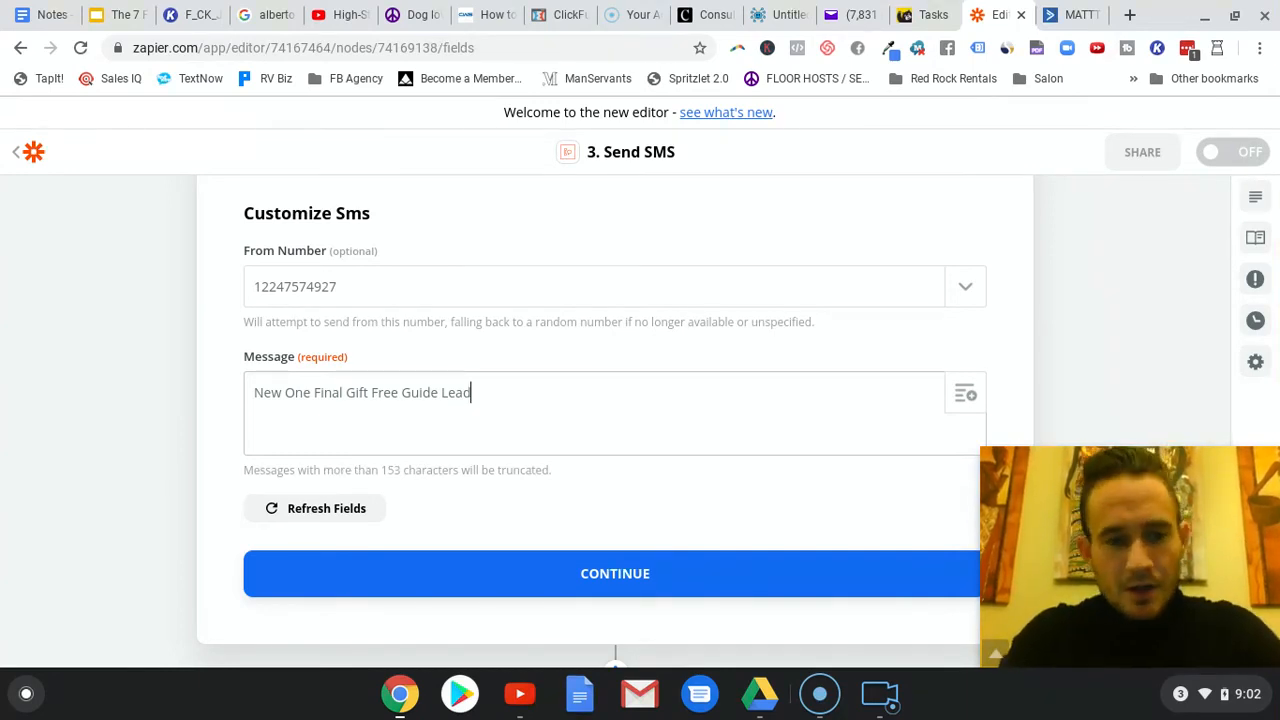
{"action": "type", "text": "! Send B"}
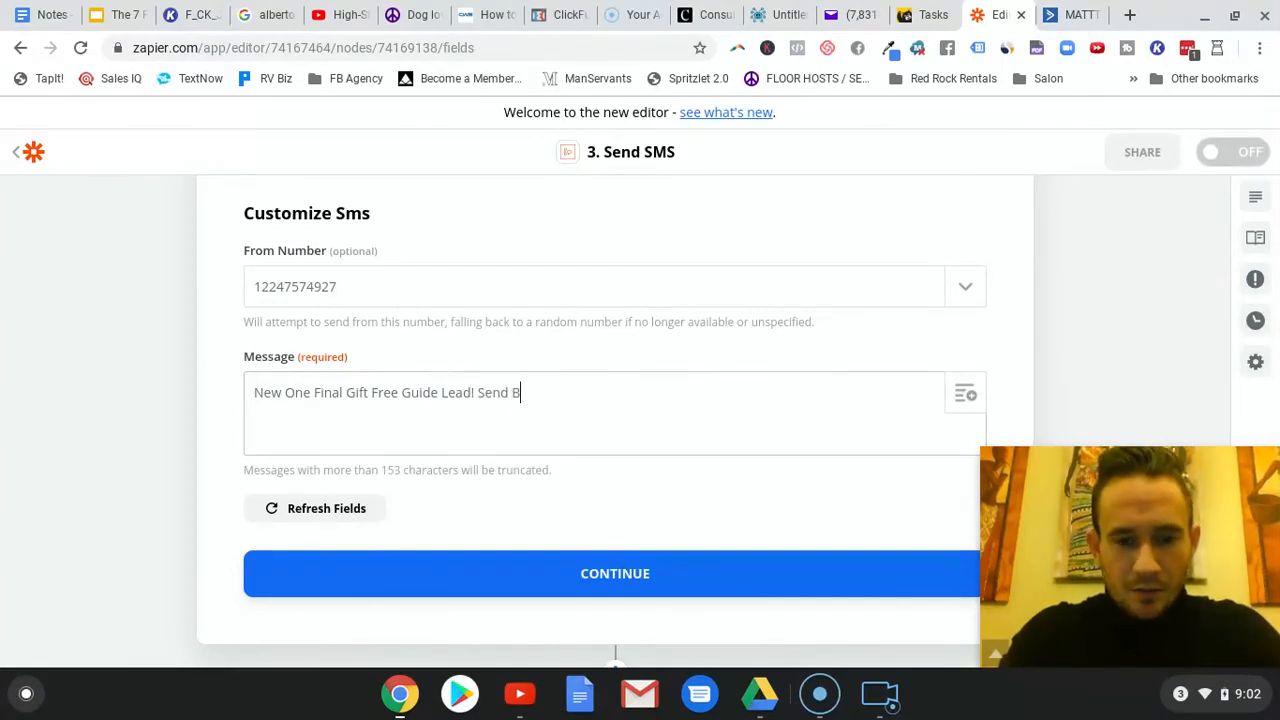
{"action": "type", "text": "onjoro "}
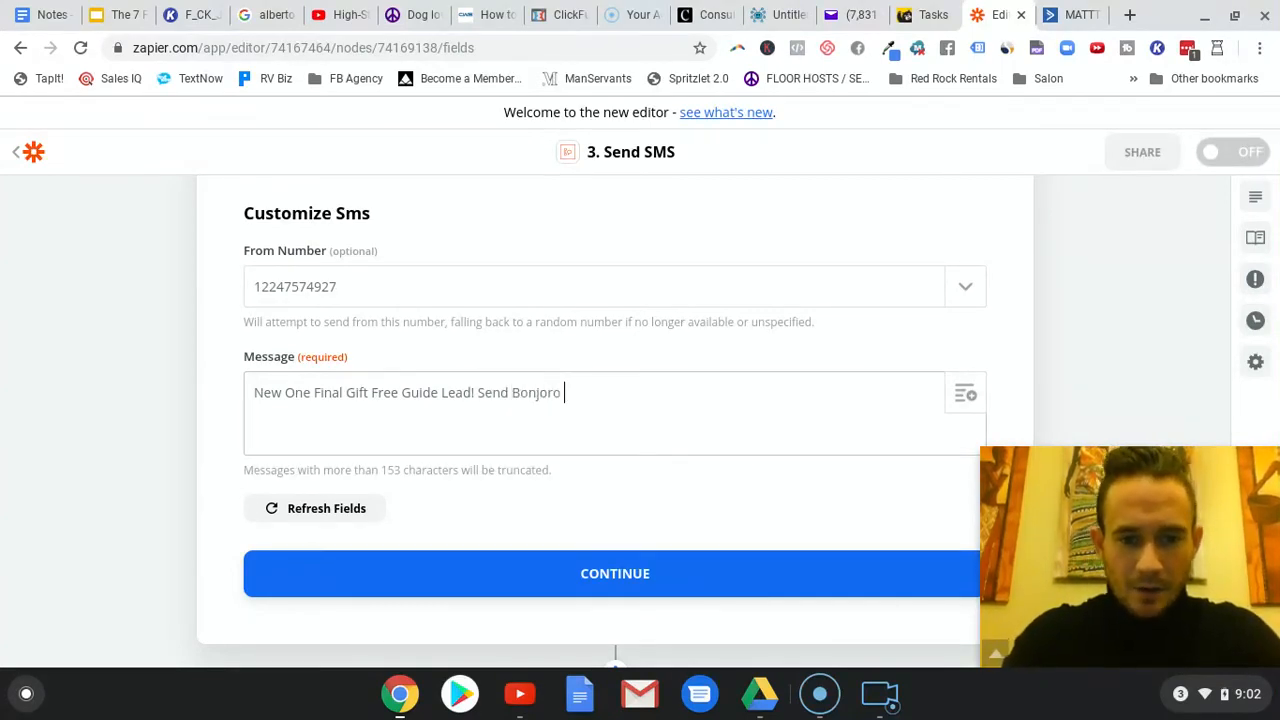
{"action": "type", "text": "Iideo!"}
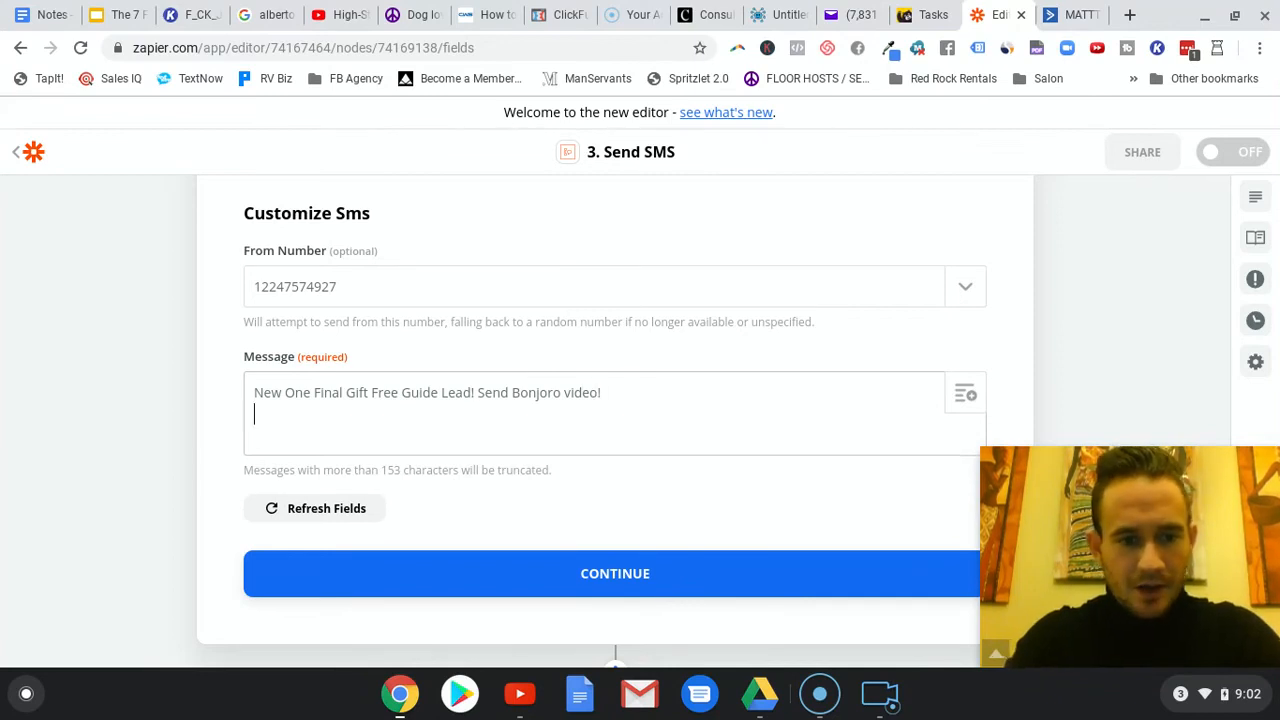
- Insert the User First Name field from the Create Bonjoro step on the second line of the SMS message
{"action": "left_click", "coordinate": [965, 393]}
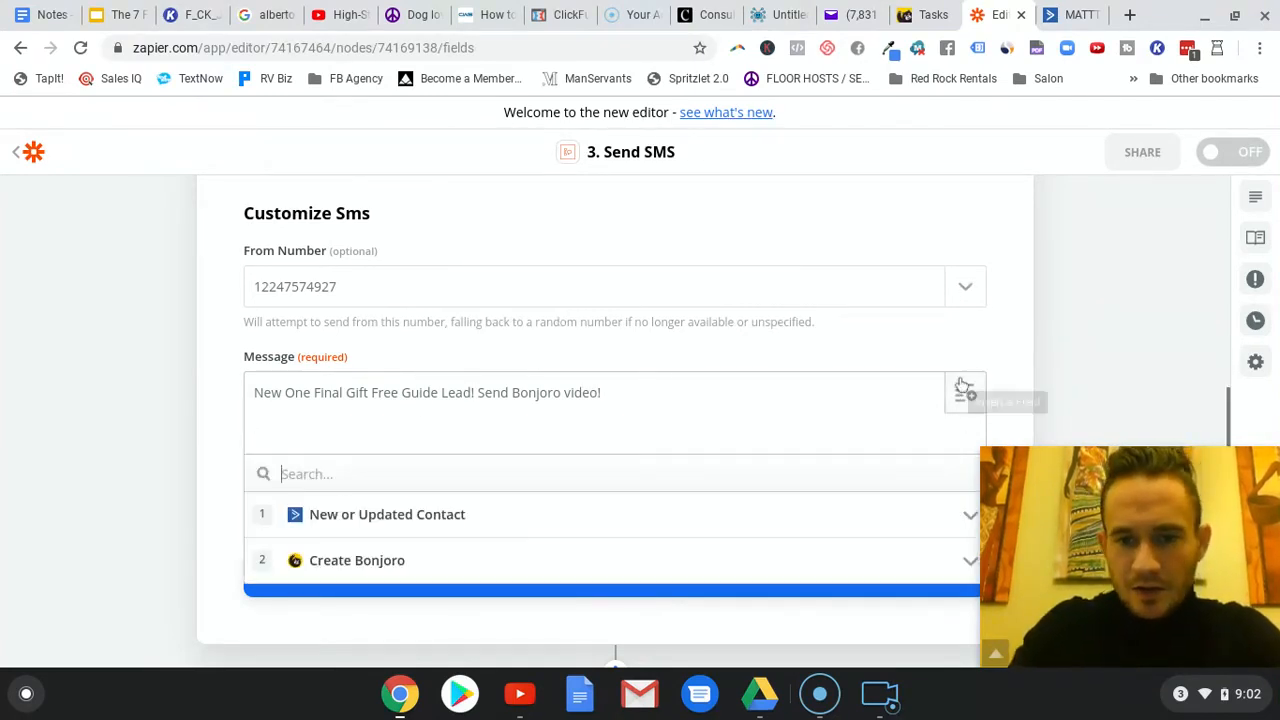
{"action": "left_click", "coordinate": [371, 563]}
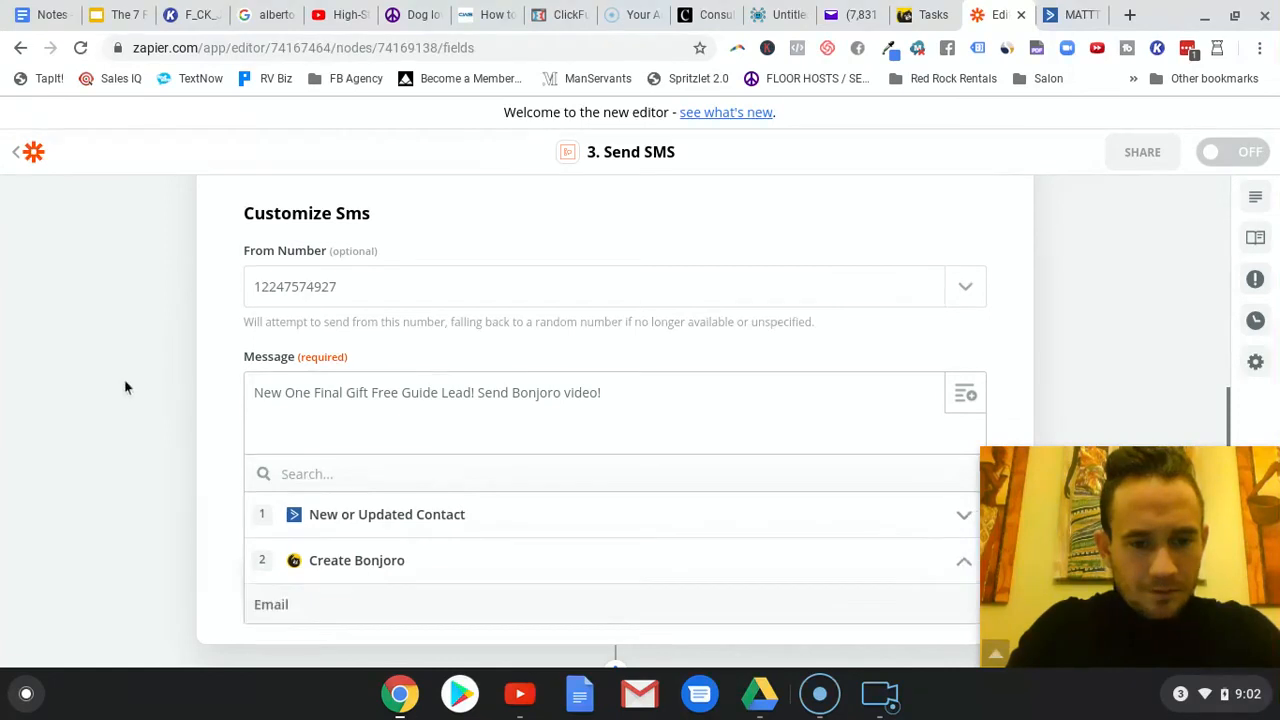
{"action": "scroll", "coordinate": [235, 370], "scroll_direction": "down", "scroll_amount": 1}
{"action": "scroll", "coordinate": [554, 483], "scroll_direction": "down", "scroll_amount": 3}
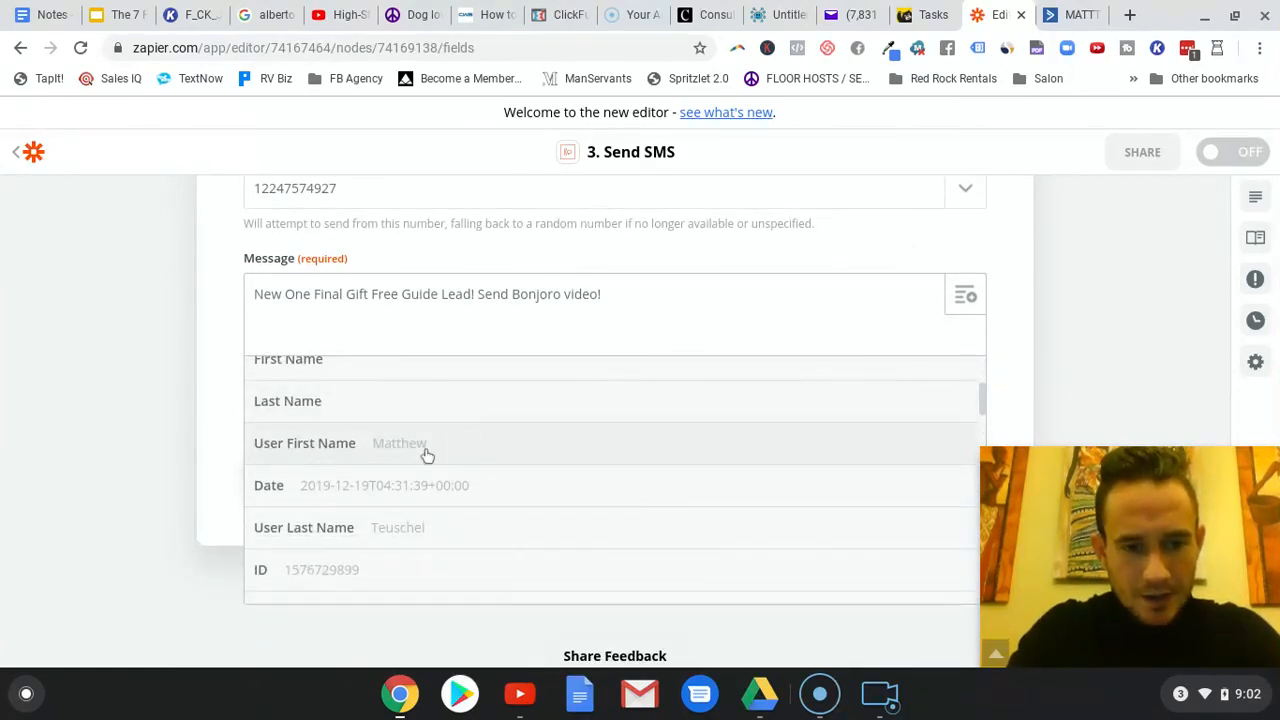
{"action": "scroll", "coordinate": [426, 455], "scroll_direction": "down", "scroll_amount": 3}
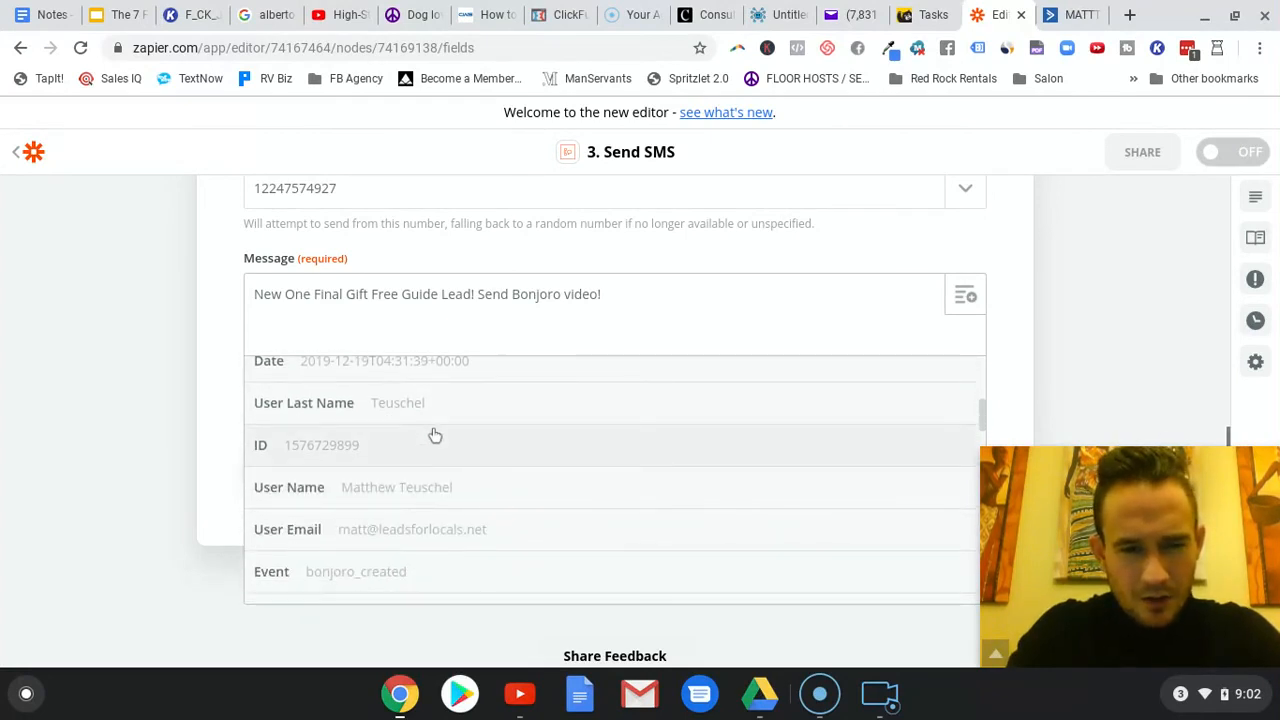
{"action": "scroll", "coordinate": [435, 435], "scroll_direction": "down", "scroll_amount": 3}
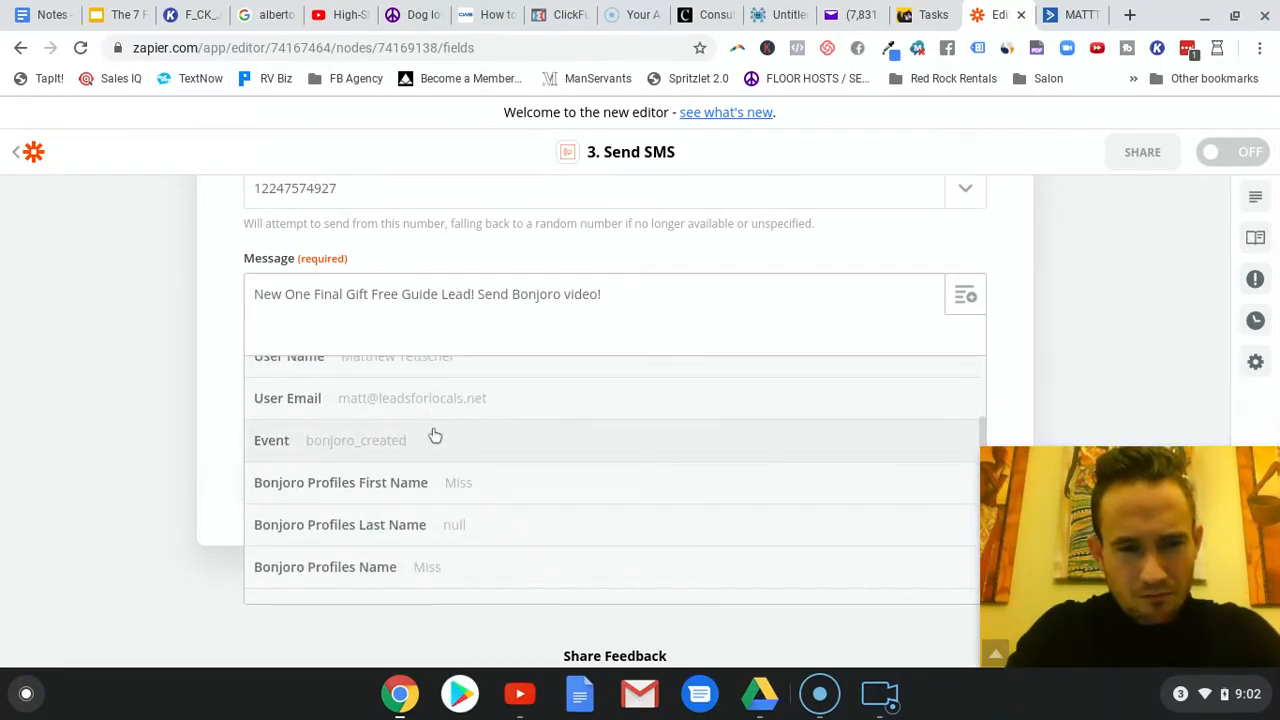
{"action": "scroll", "coordinate": [435, 435], "scroll_direction": "up", "scroll_amount": 3}
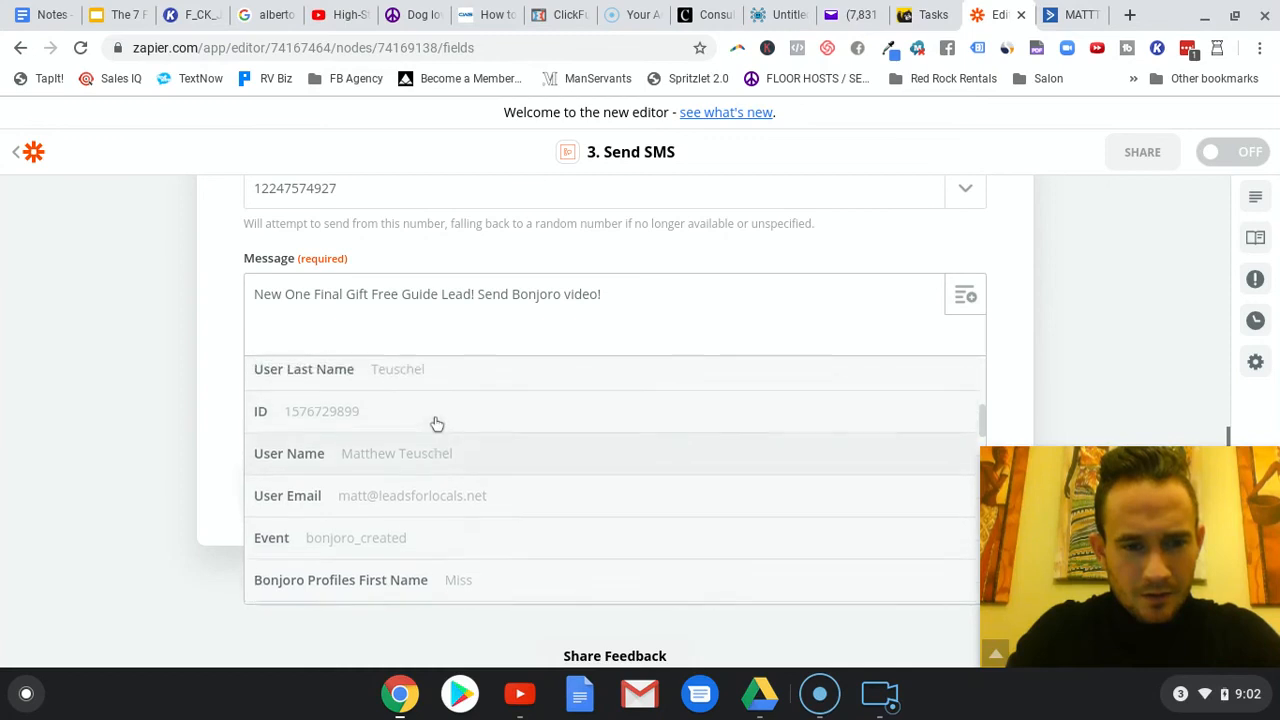
{"action": "scroll", "coordinate": [470, 421], "scroll_direction": "up", "scroll_amount": 3}
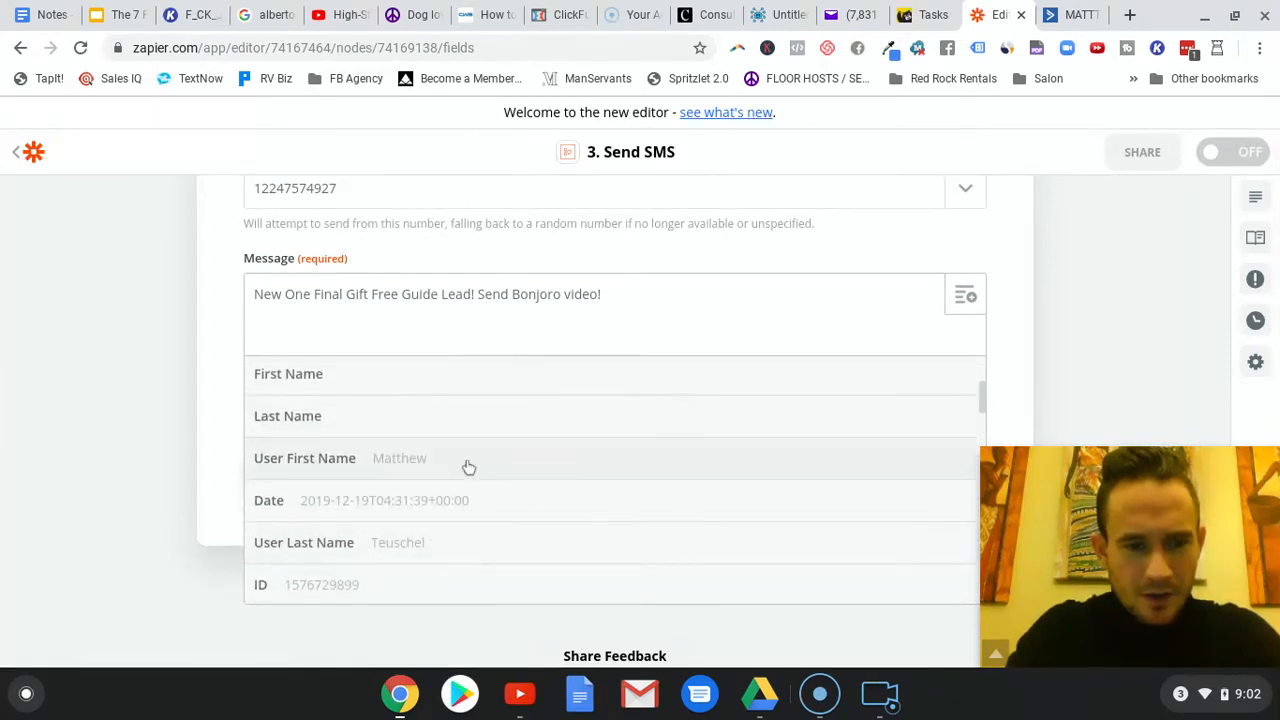
{"action": "left_click", "coordinate": [397, 459]}
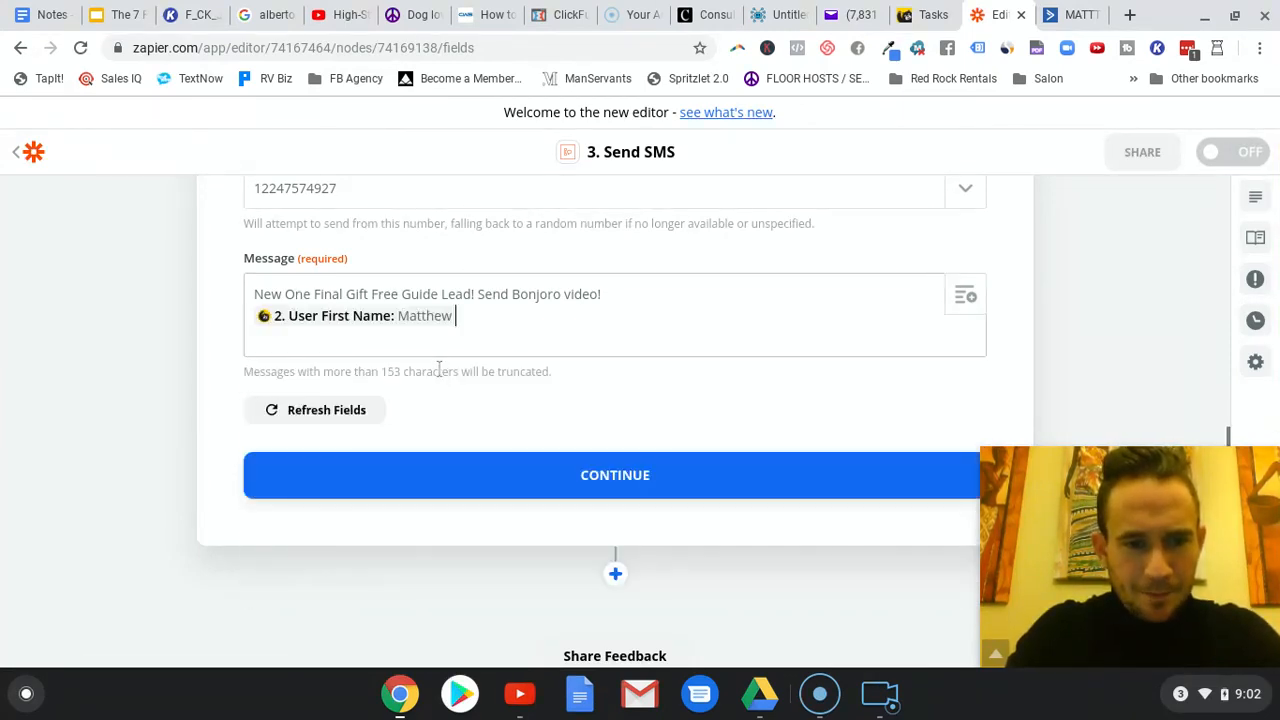
- Add the User Email field from the Create Bonjoro step on a new line below the first name in the message
{"action": "key", "text": "Return"}
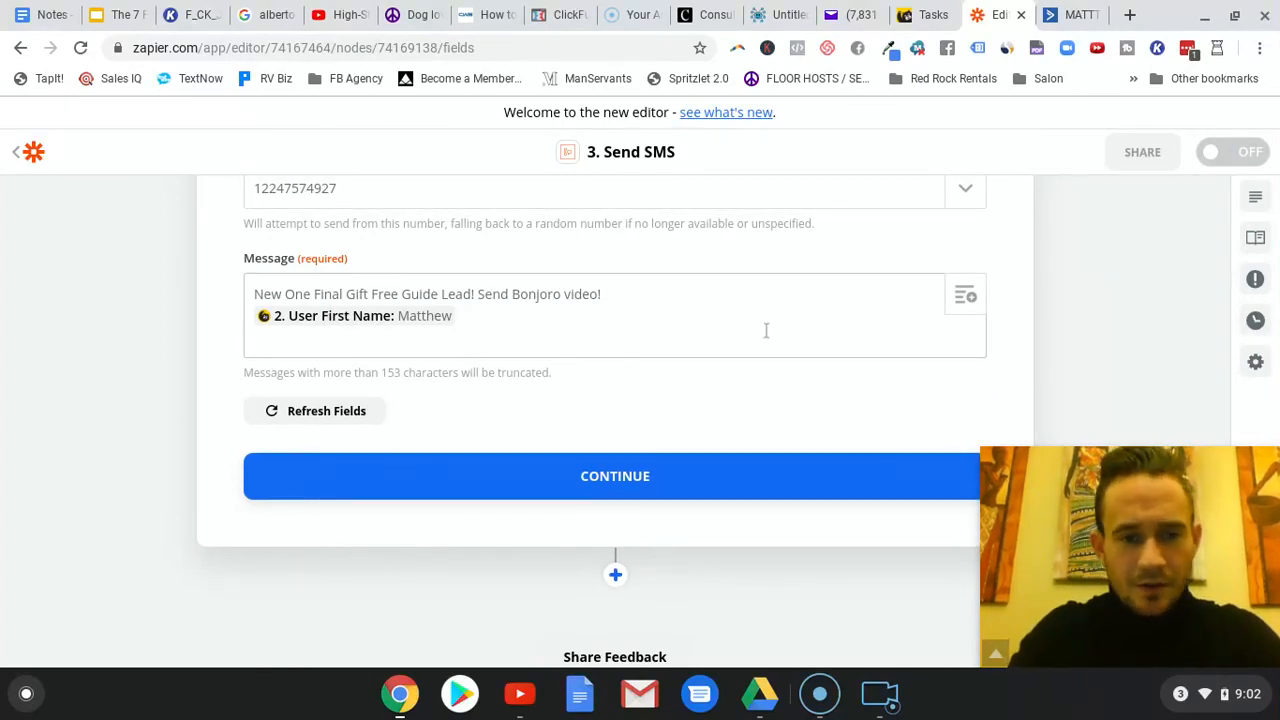
{"action": "left_click", "coordinate": [966, 297]}
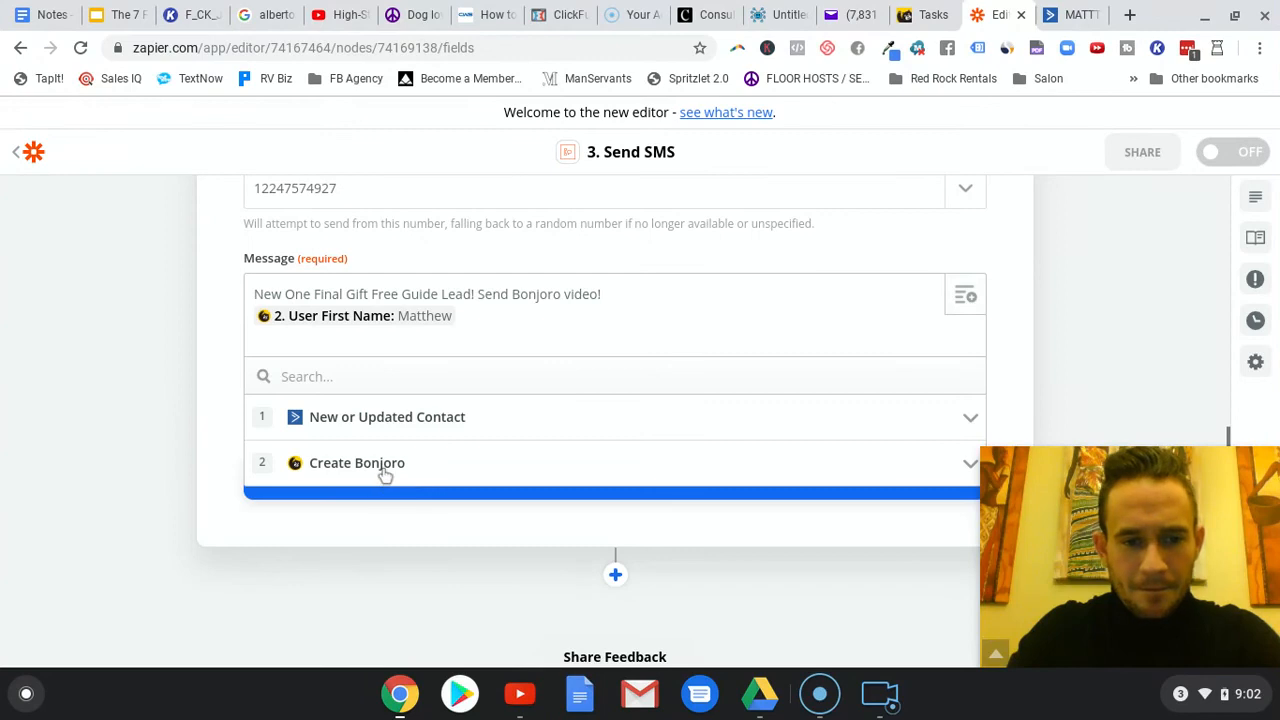
{"action": "left_click", "coordinate": [426, 451]}
{"action": "scroll", "coordinate": [431, 486], "scroll_direction": "down", "scroll_amount": 3}
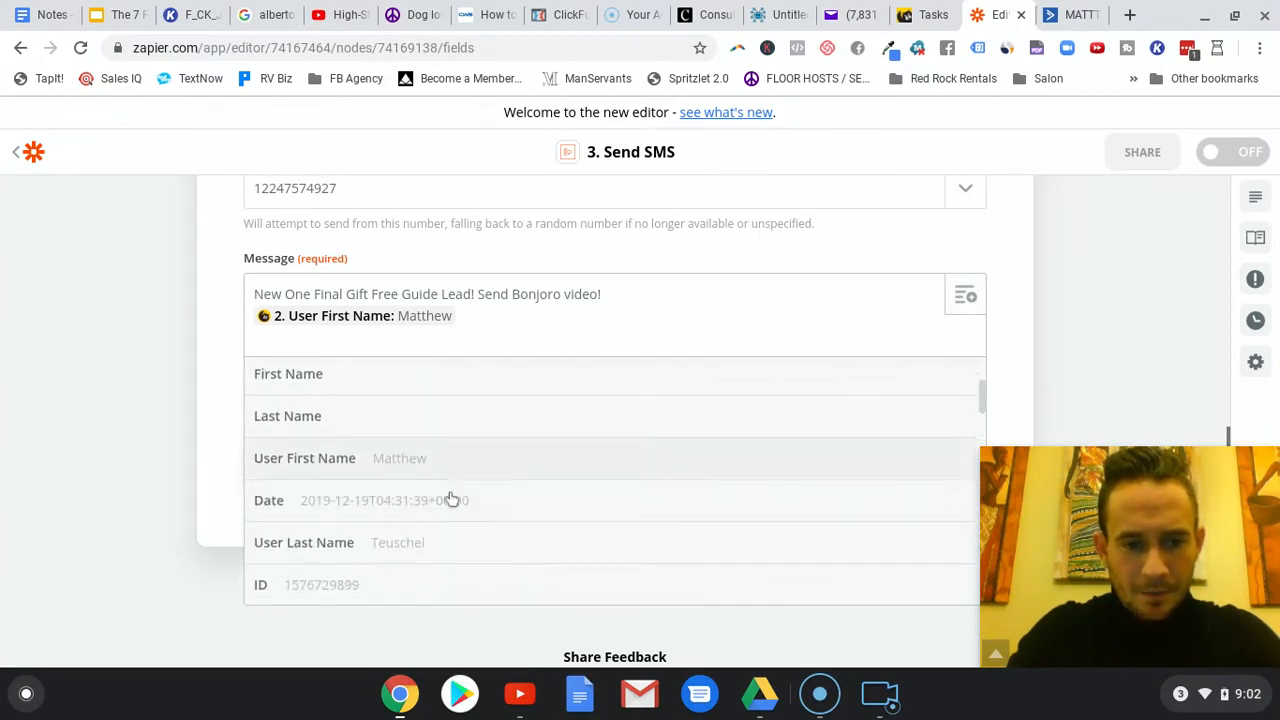
{"action": "left_click", "coordinate": [473, 522]}
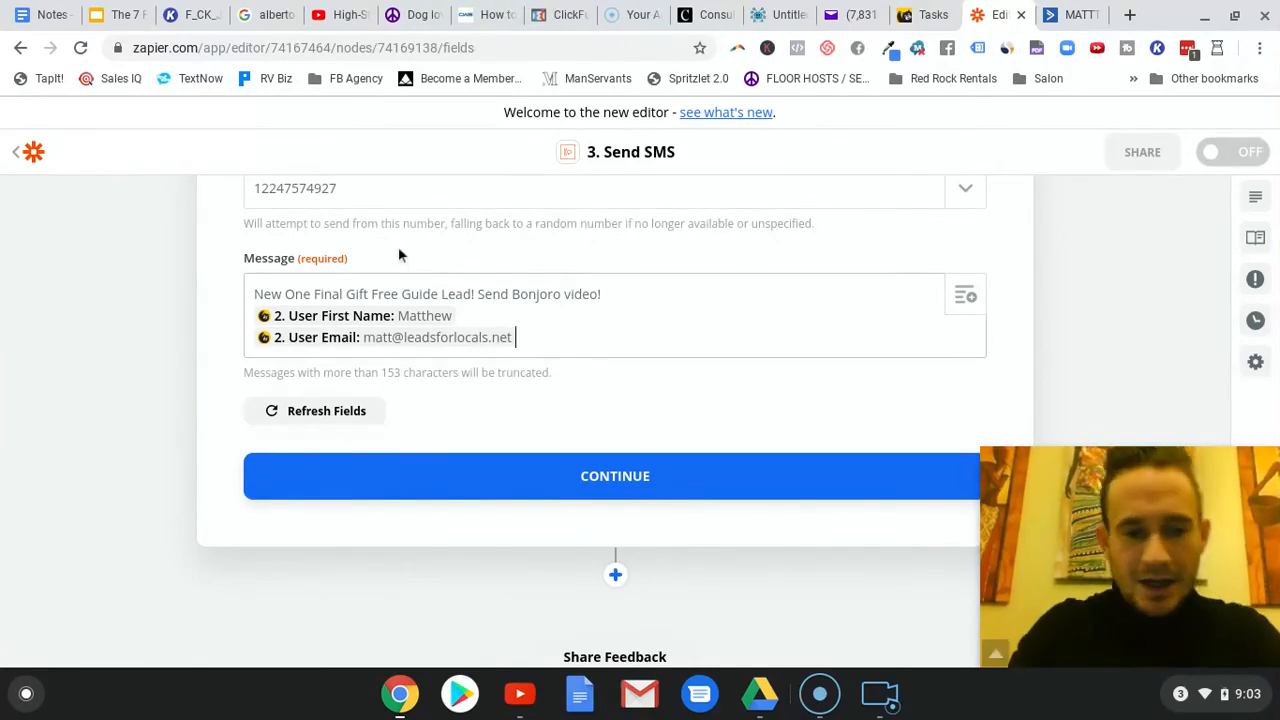
- Accept the customized message, run the Send SMS test to complete the action, and turn the zap on
{"action": "left_click", "coordinate": [628, 479]}
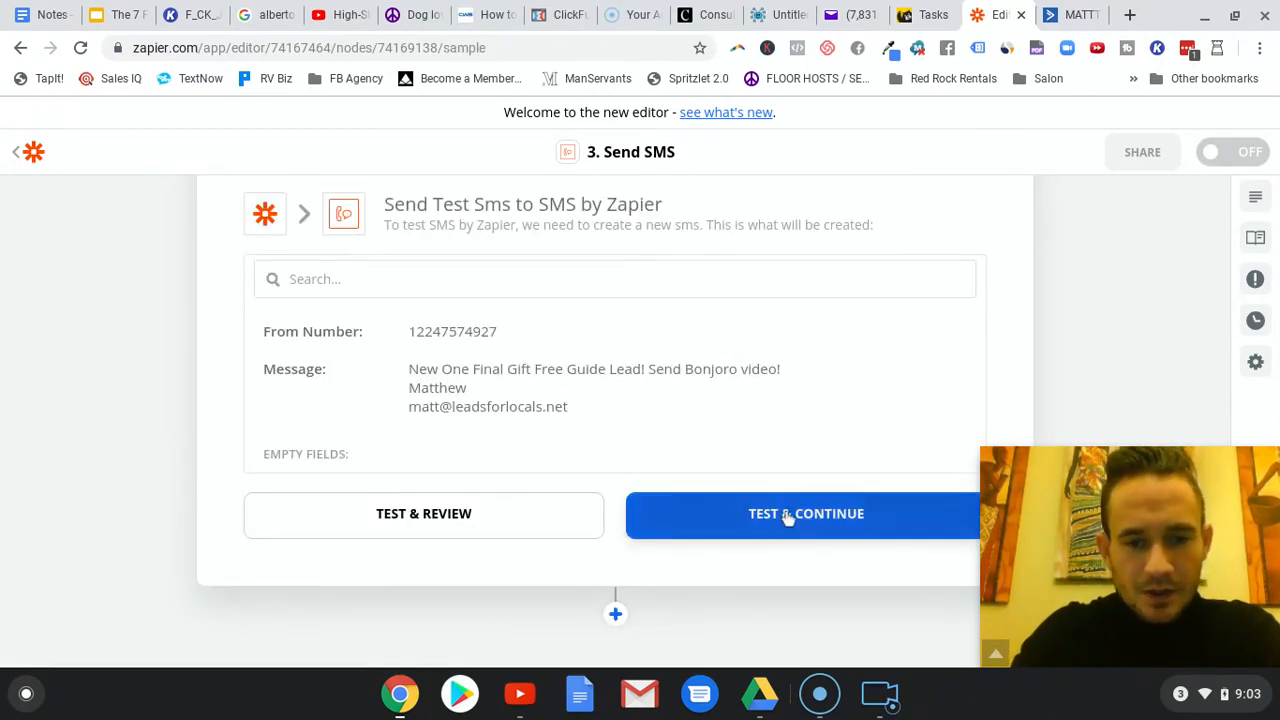
{"action": "left_click", "coordinate": [785, 515]}
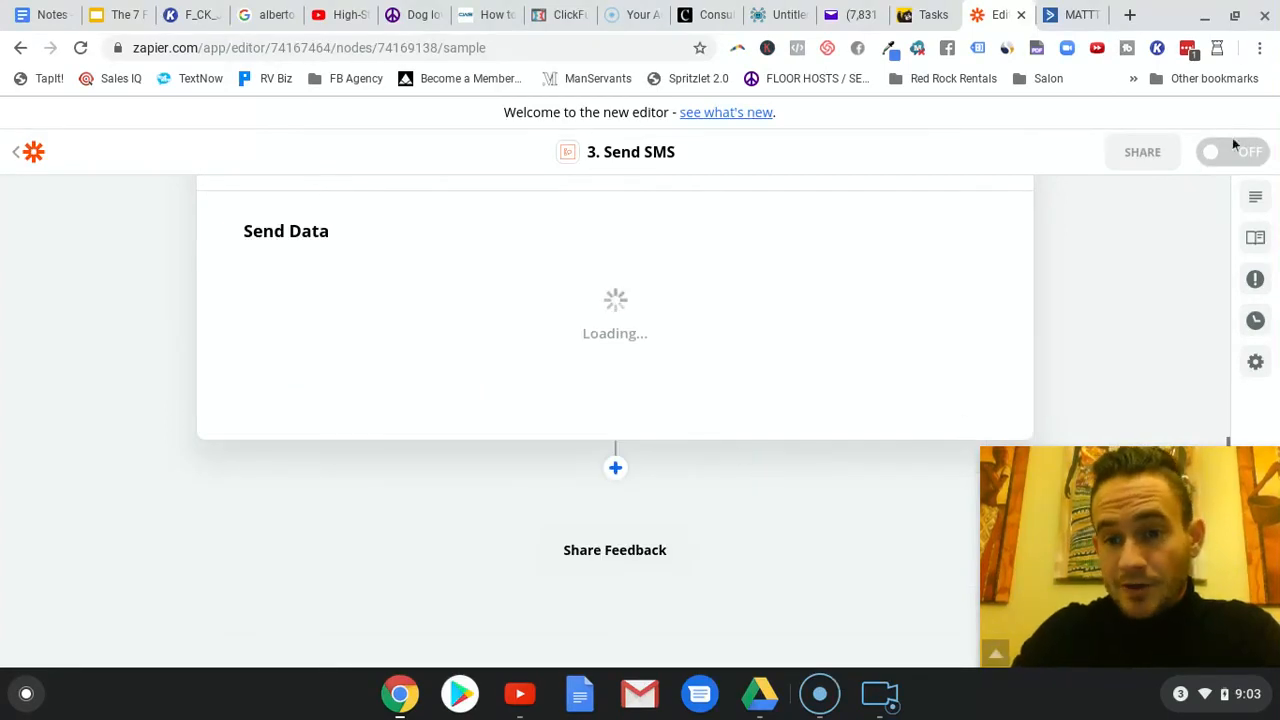
{"action": "left_click", "coordinate": [1240, 154]}
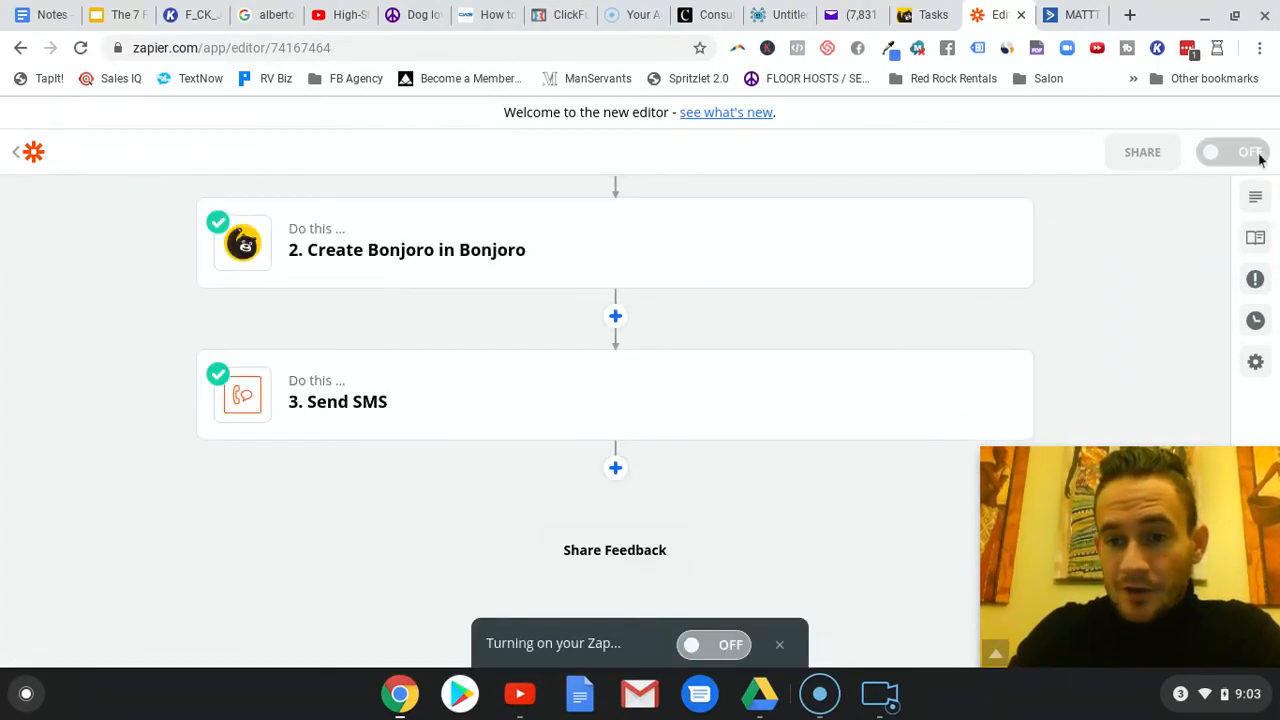
{"action": "scroll", "coordinate": [564, 328], "scroll_direction": "up", "scroll_amount": 3}
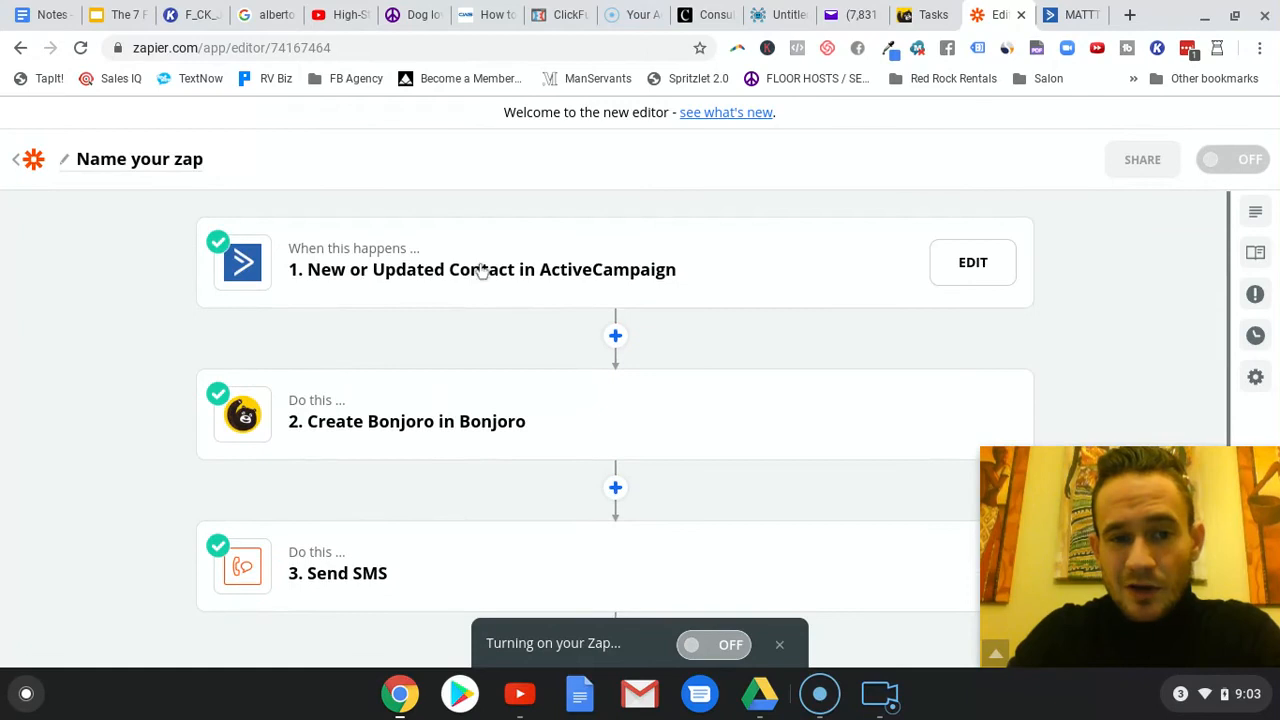